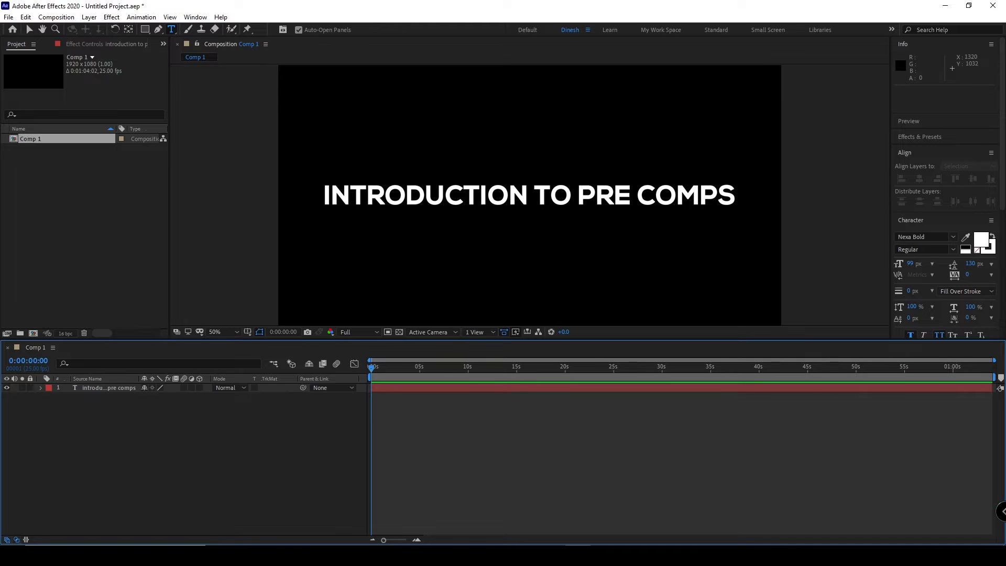
Create a new composition named Main with the HDTV 1080 25 preset and a duration of 0:00:14:02
key(ctrl+n)
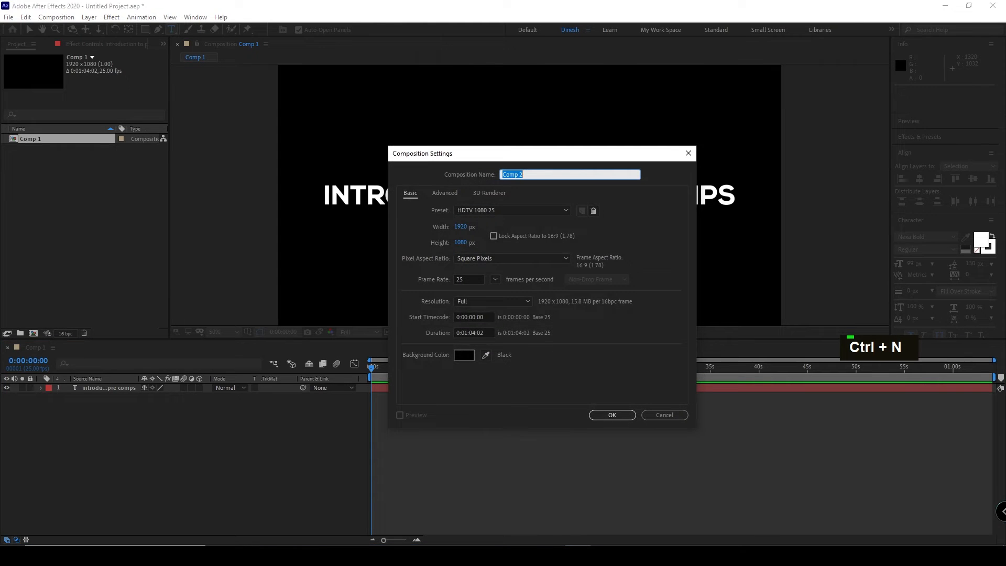
text(Main)
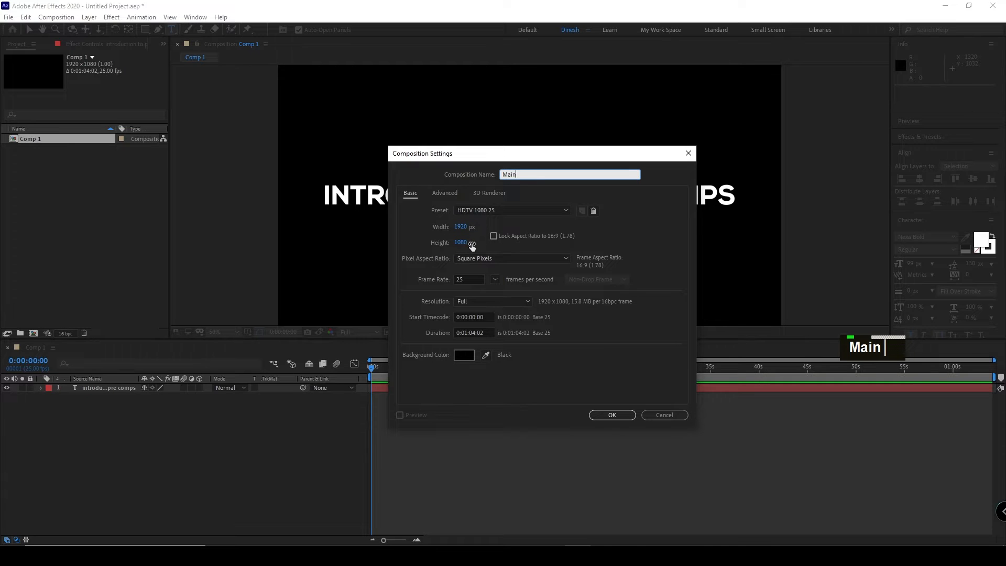
click(566, 210)
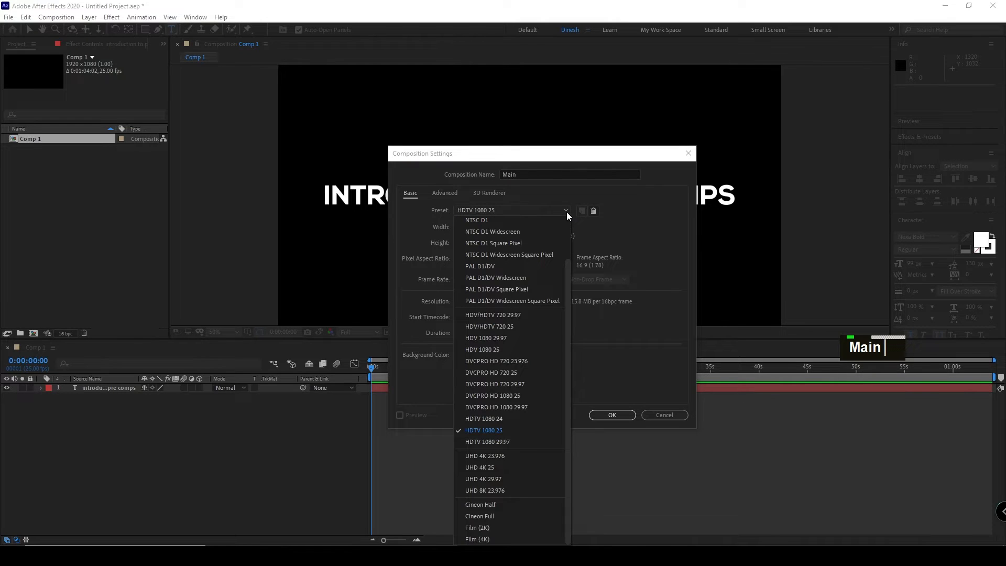
click(618, 249)
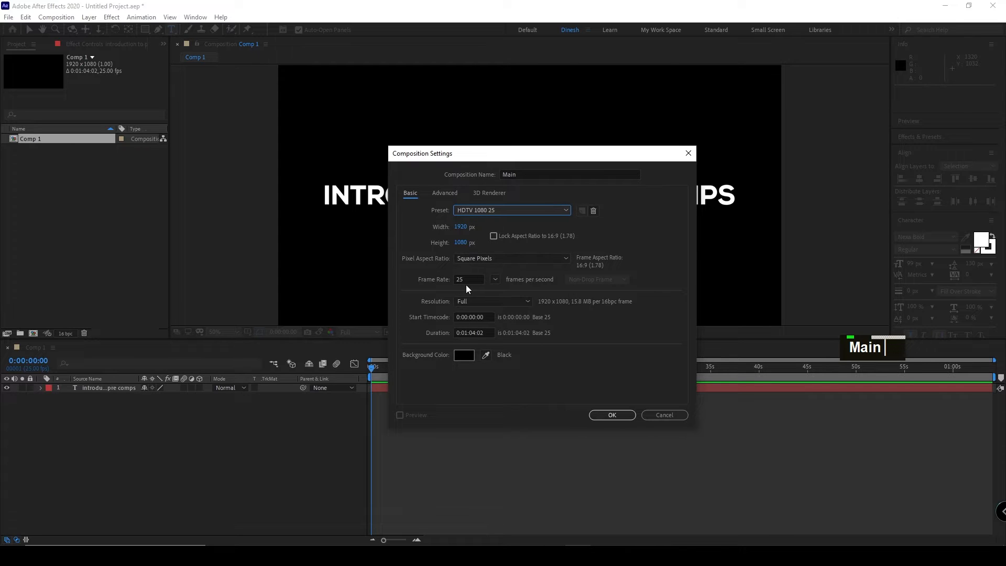
click(469, 333)
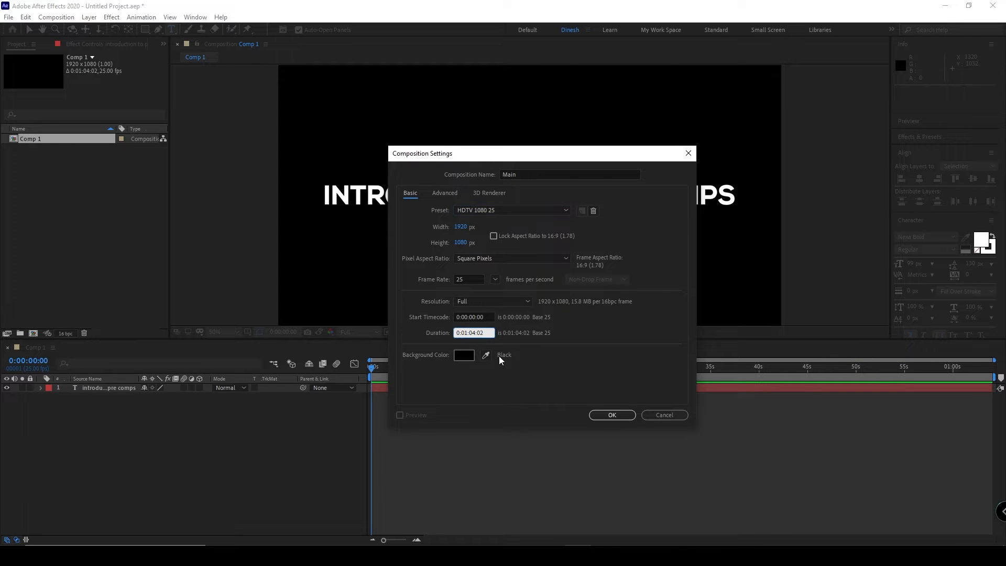
key(Delete)
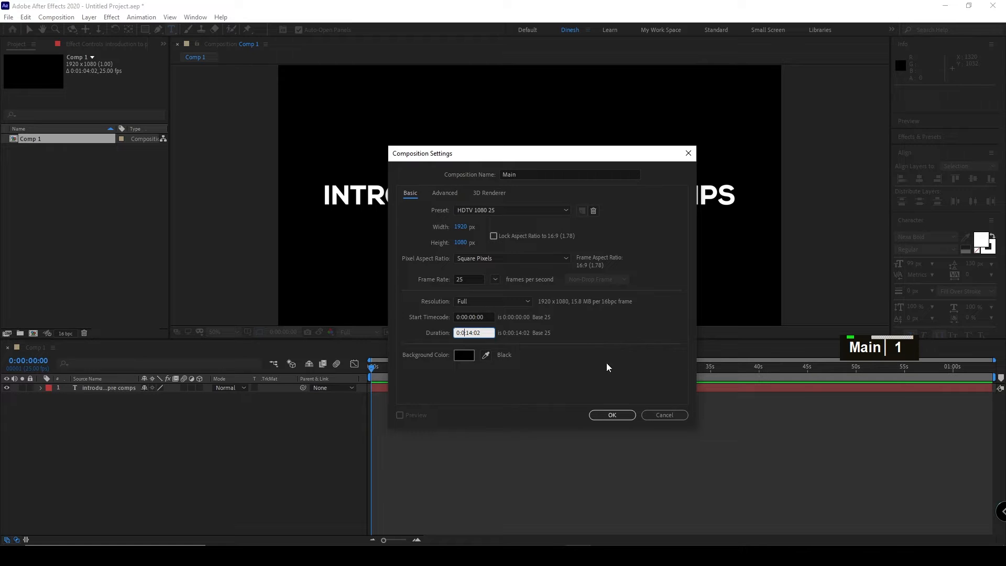
click(599, 411)
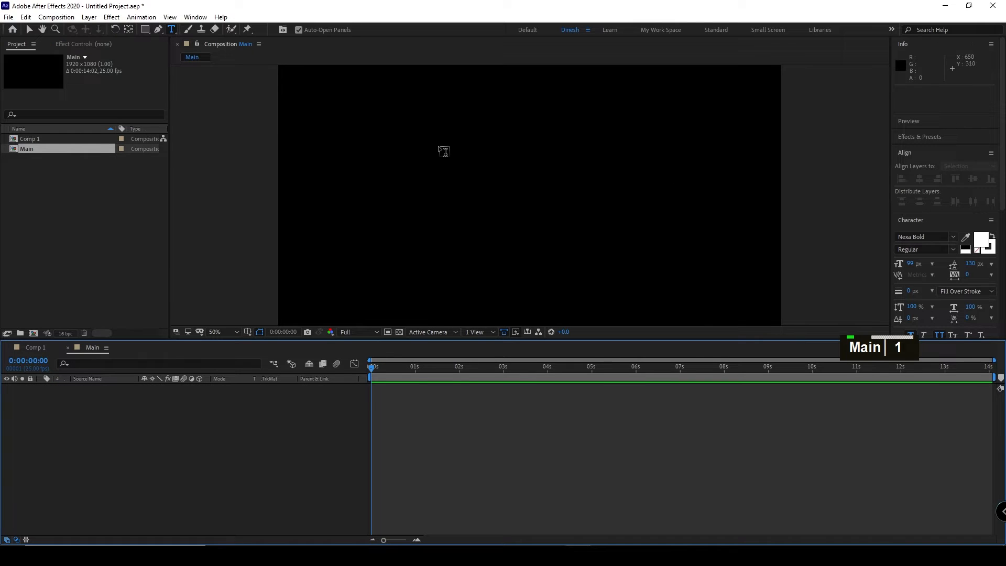
Add a black 1920 x 1080 solid layer to the Main composition and delete it from the timeline
key(v)
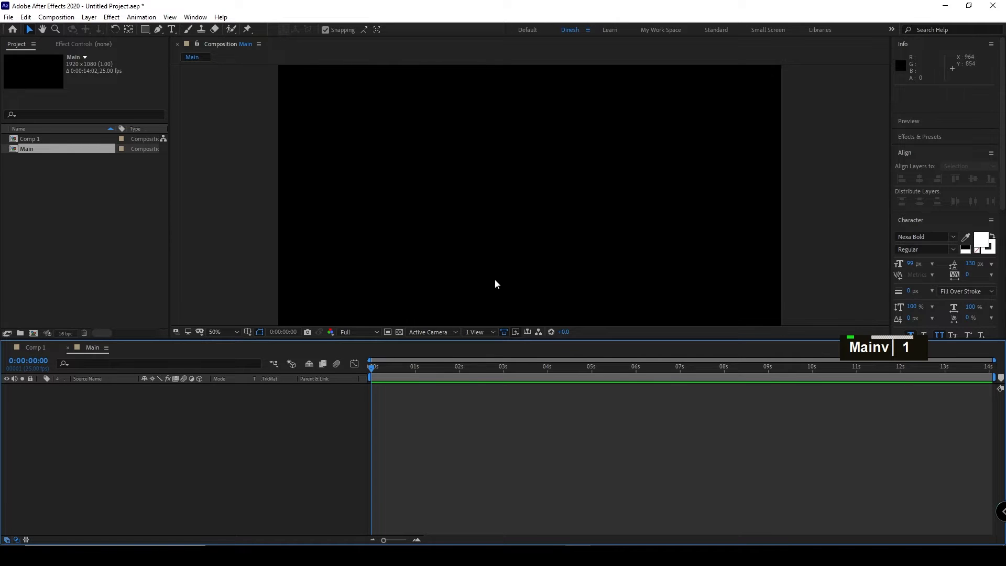
key(ctrl+y)
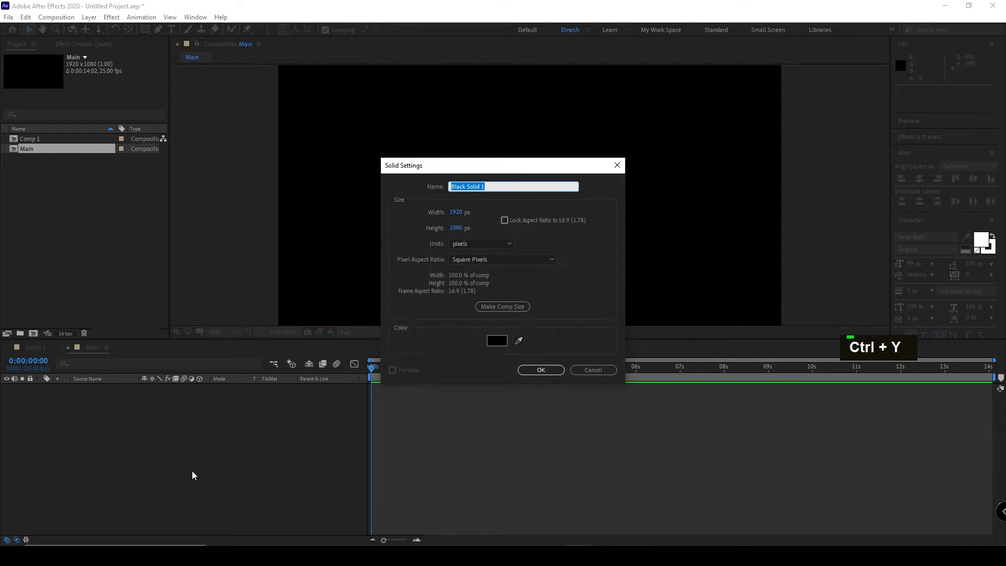
click(558, 371)
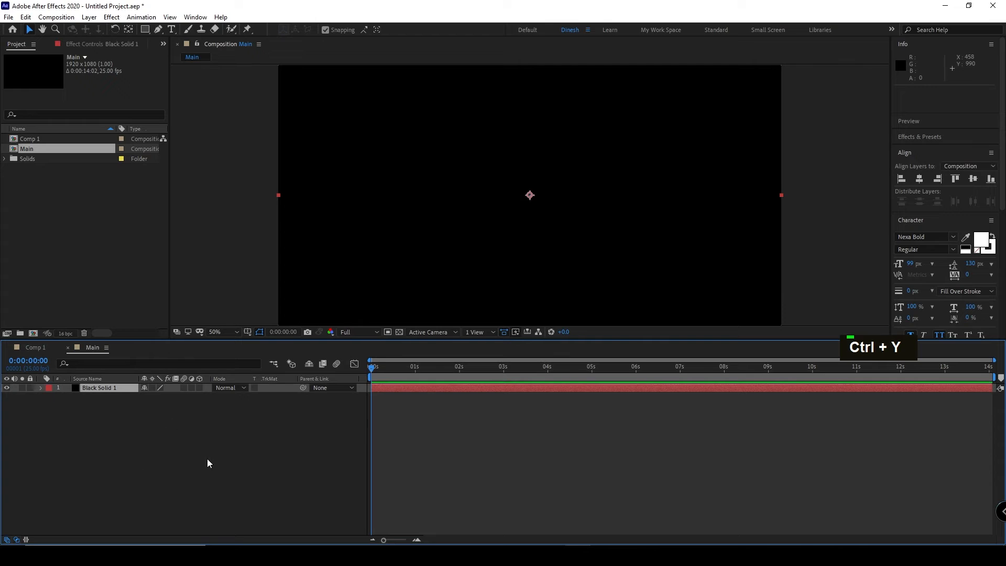
click(146, 481)
click(107, 391)
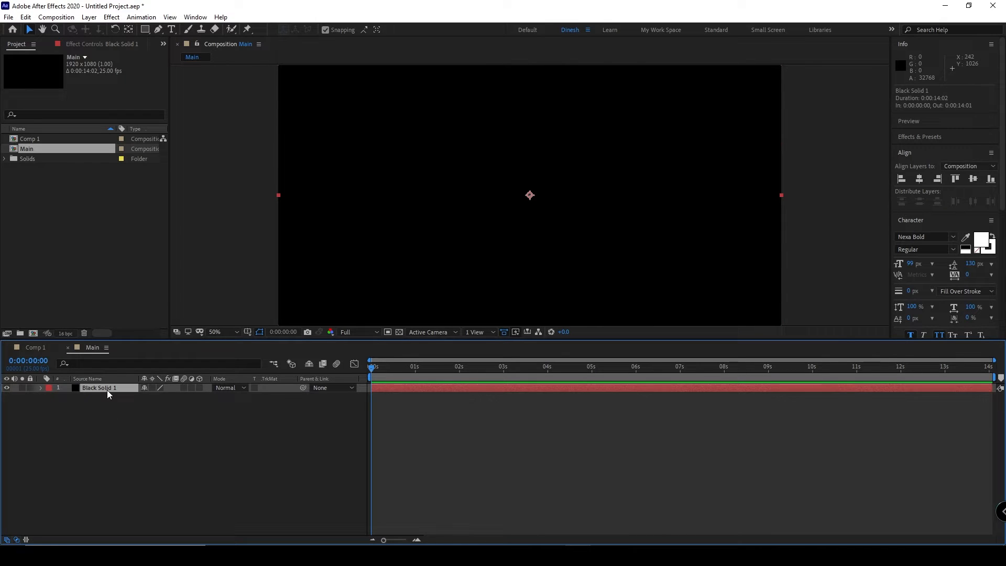
key(Delete)
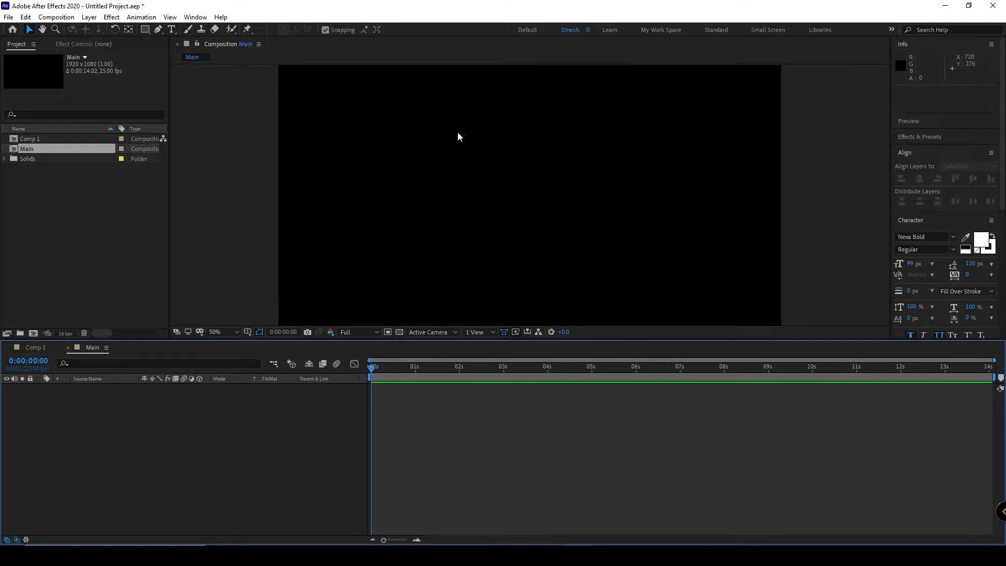
Show the transparency grid in the empty Main composition and hide it again
click(400, 333)
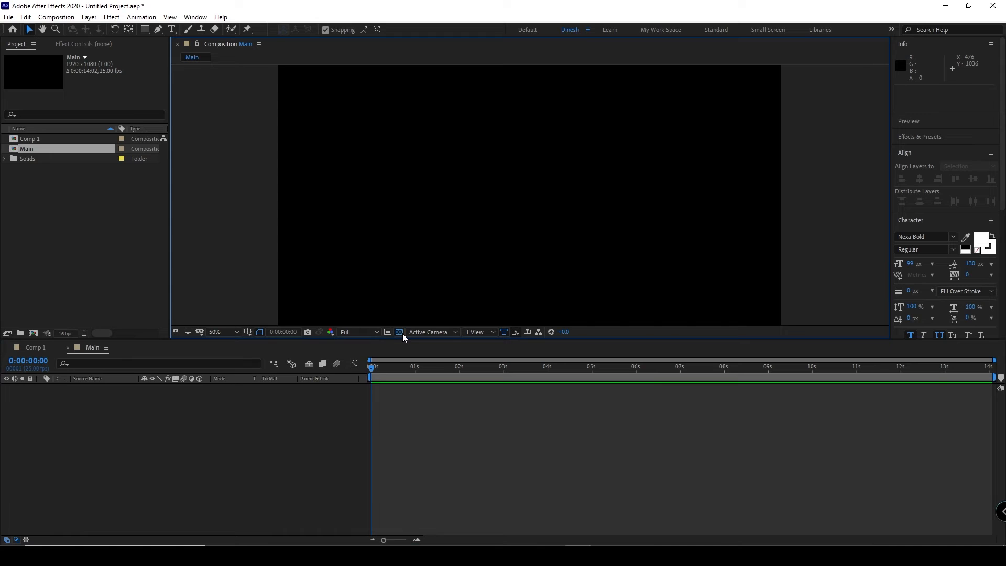
click(400, 333)
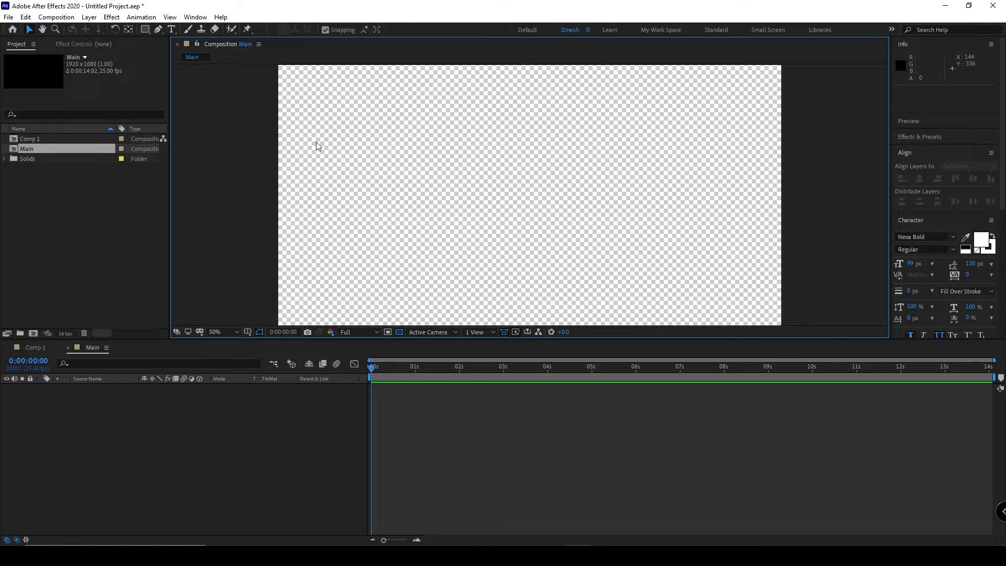
click(400, 331)
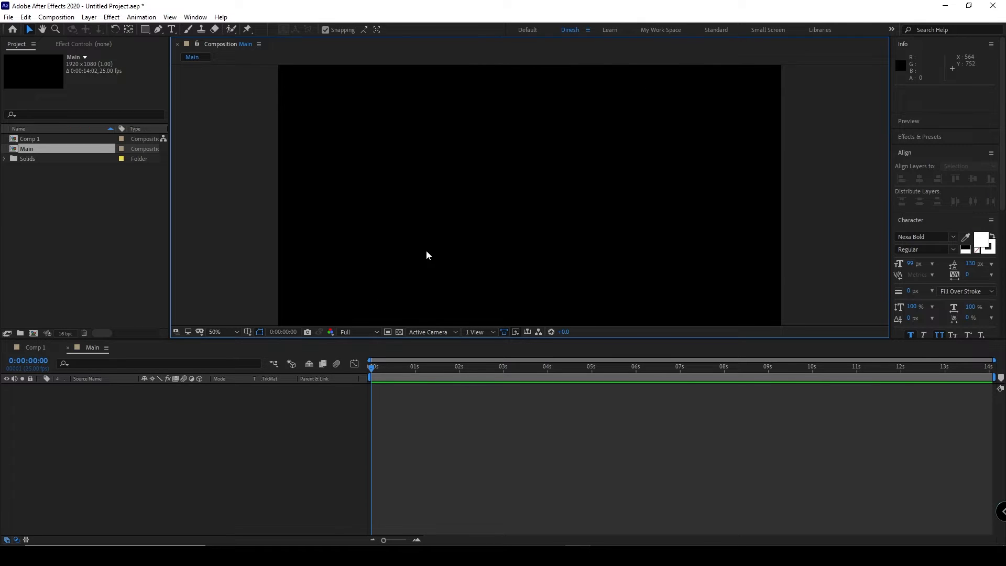
Create a text layer reading Welcome and move it fully inside the upper-left area of the frame
click(173, 29)
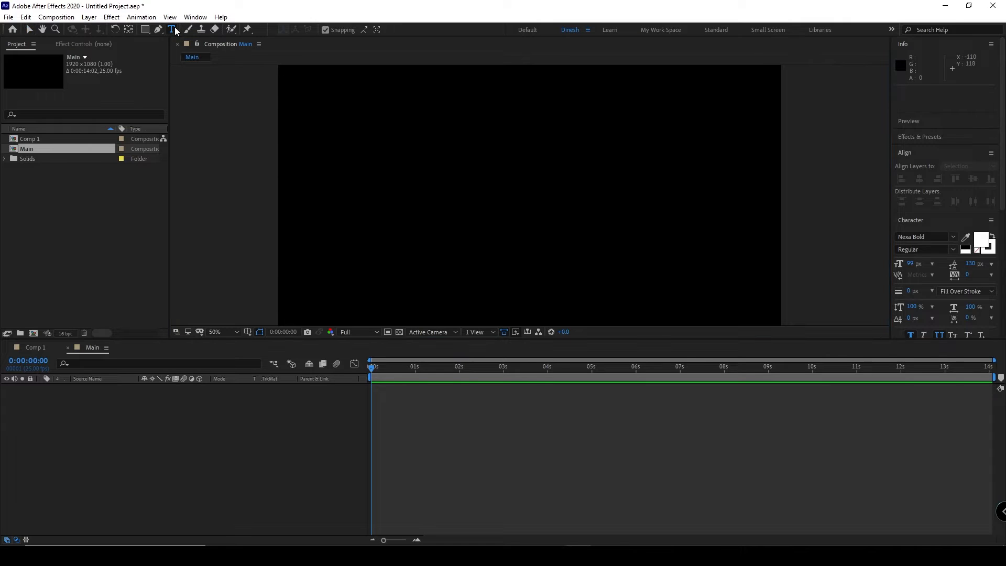
click(327, 127)
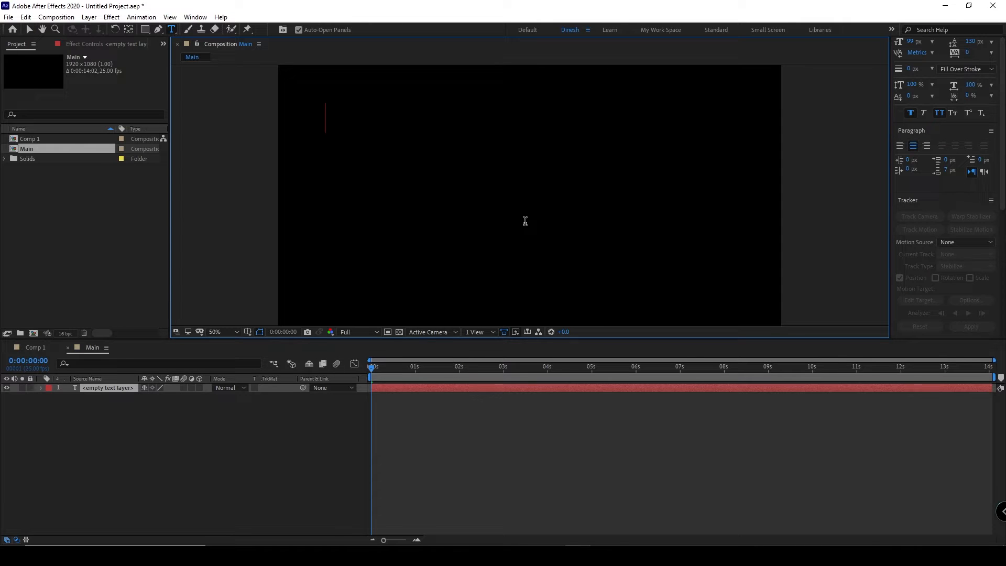
text(Welcome)
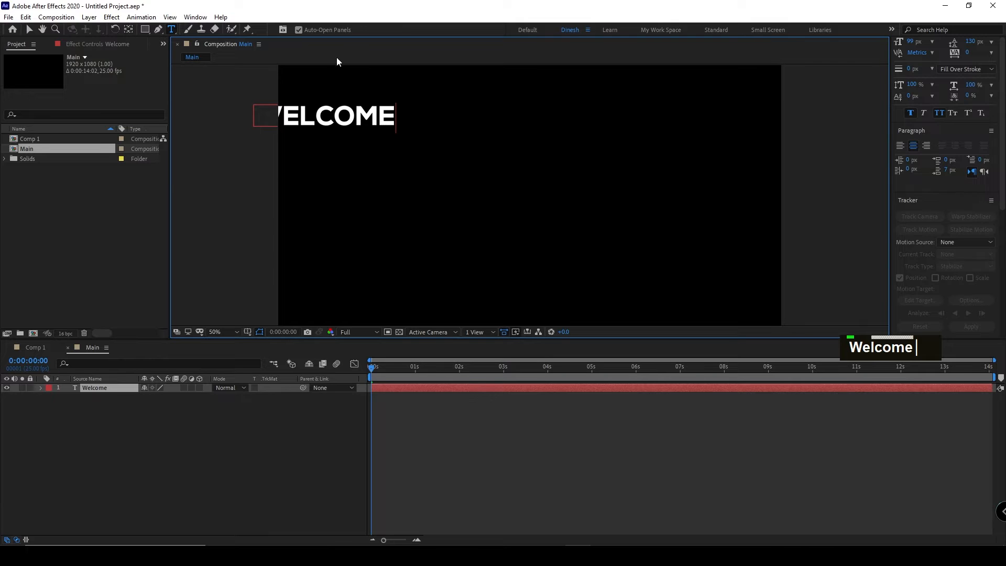
click(29, 30)
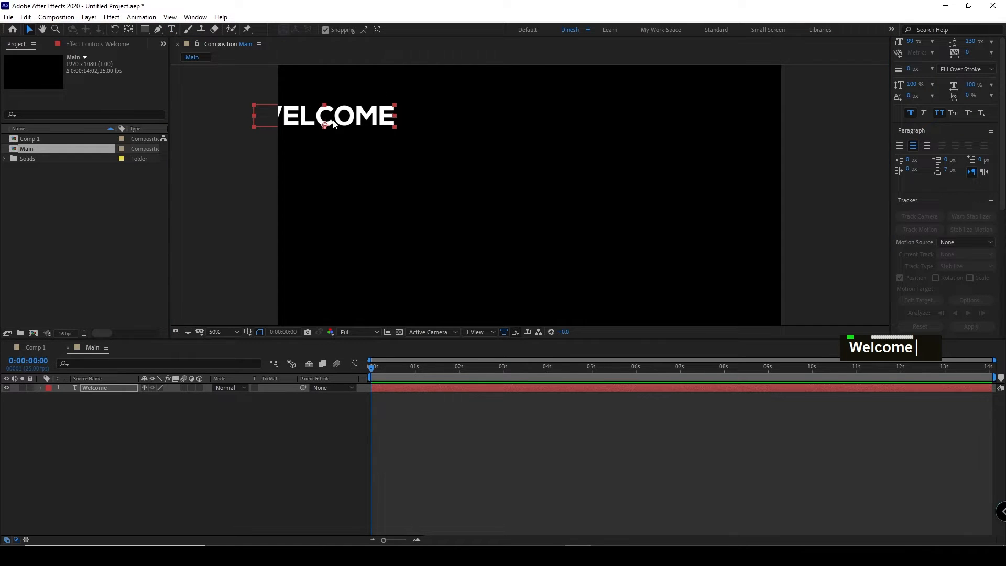
drag(334, 127, 412, 142)
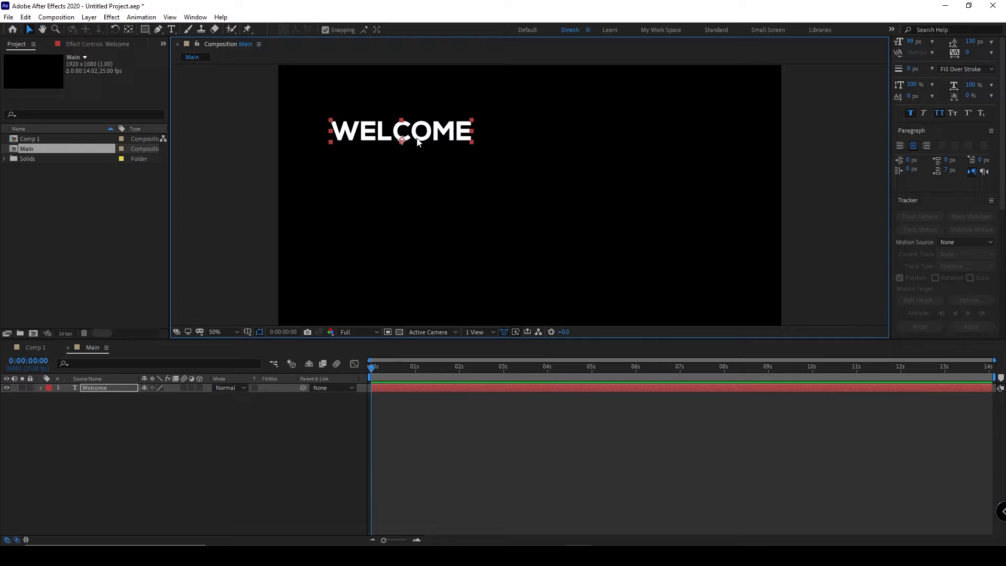
click(227, 448)
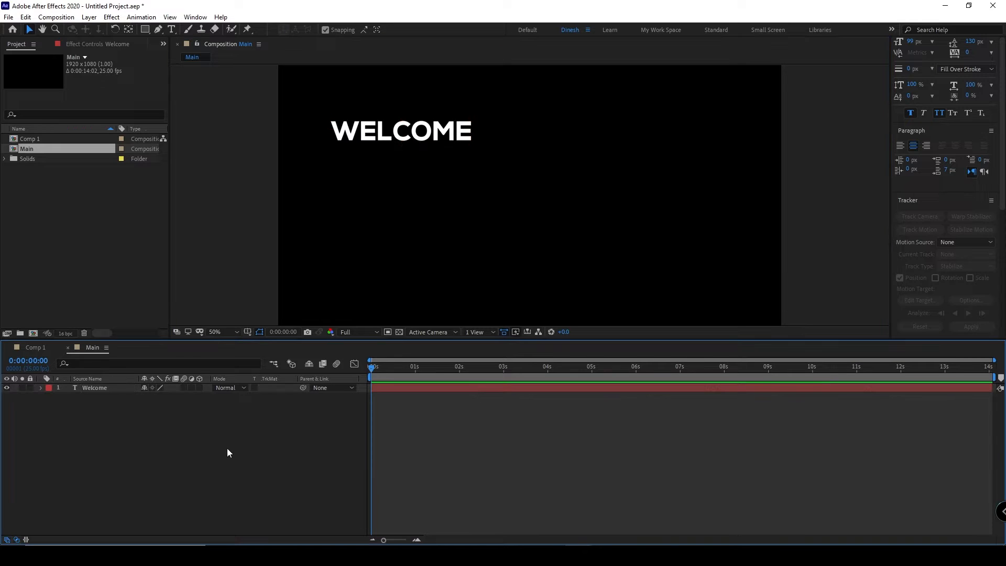
Duplicate the Welcome text layer three times and place the copies near the other three corners of the frame
click(95, 389)
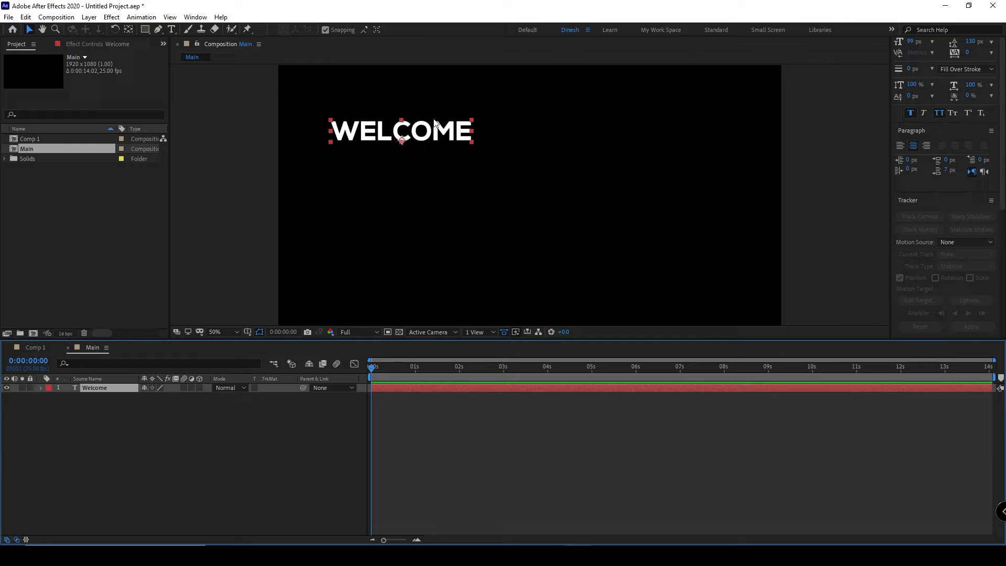
click(260, 503)
click(106, 390)
key(ctrl+d)
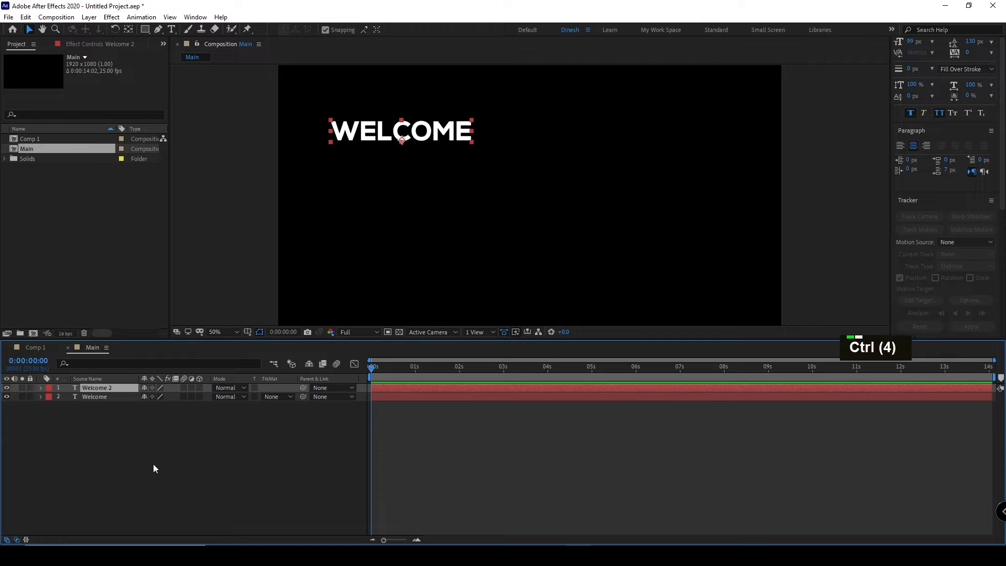
click(369, 134)
drag(369, 134, 658, 266)
key(ctrl+d)
key(ctrl+d)
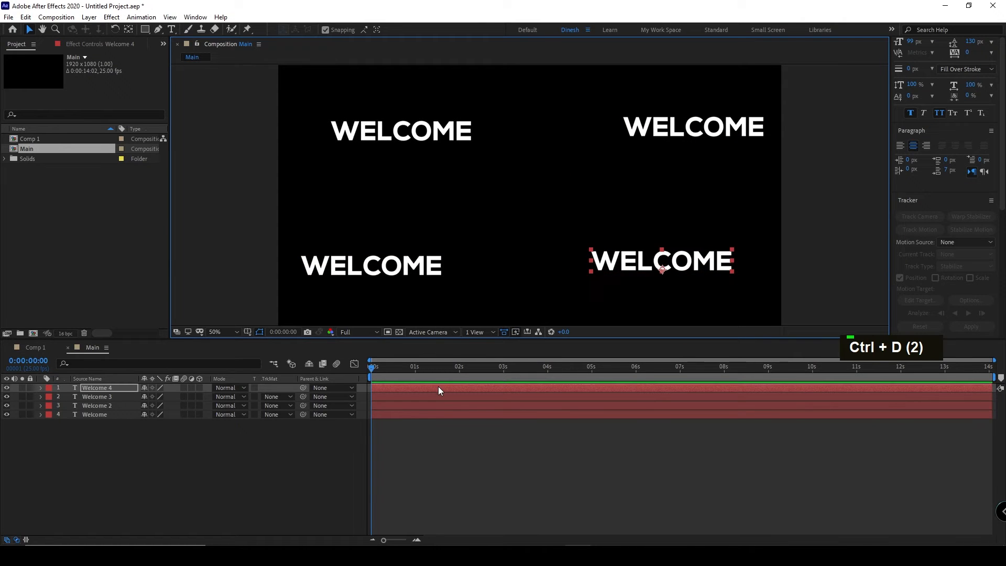
Duplicate the lower-right Welcome text and place the copy near the middle of the frame
key(ctrl+d)
drag(647, 266, 519, 183)
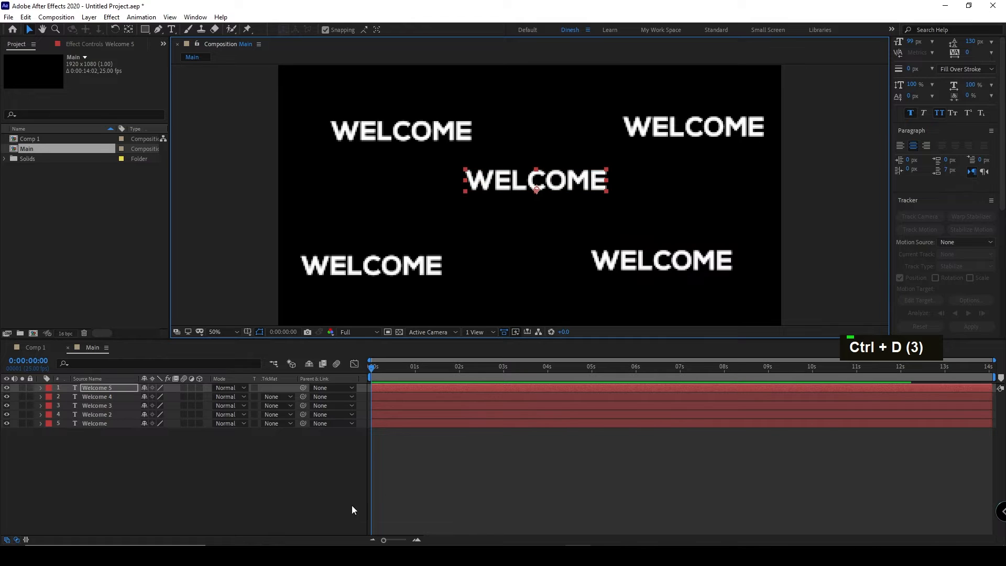
click(297, 475)
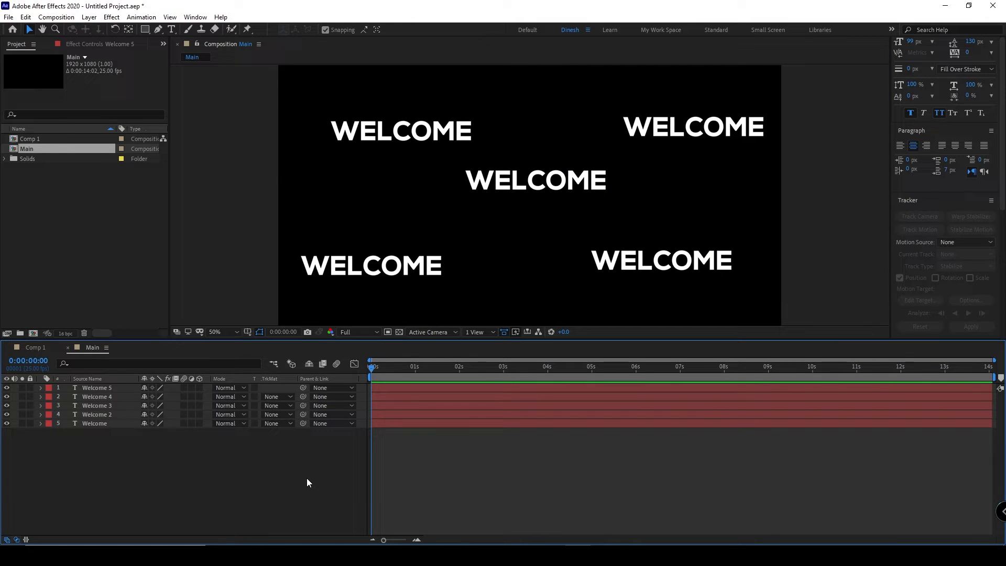
Reveal the Scale property of the original Welcome layer and shrink the text proportionally to about 95.5%
click(448, 137)
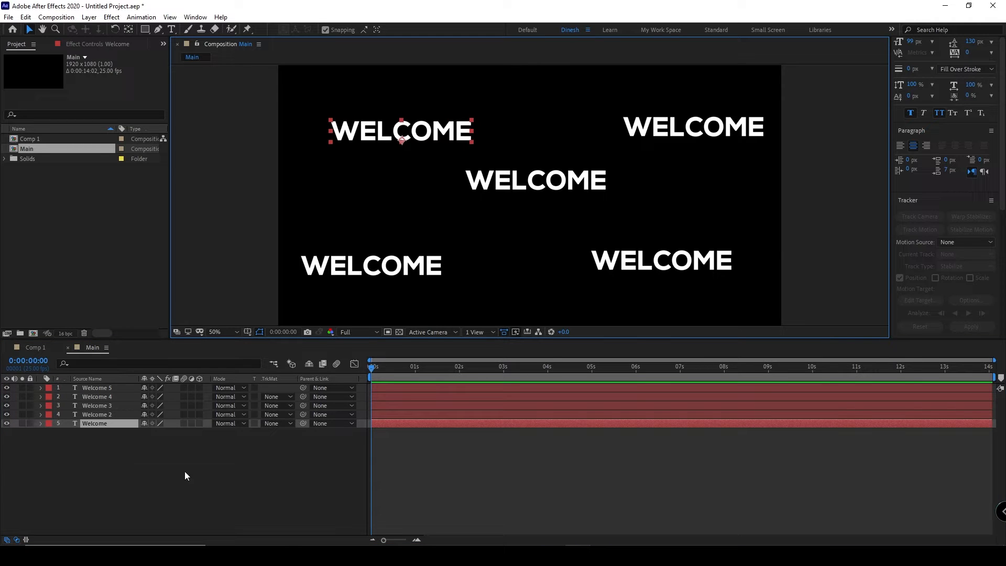
key(s)
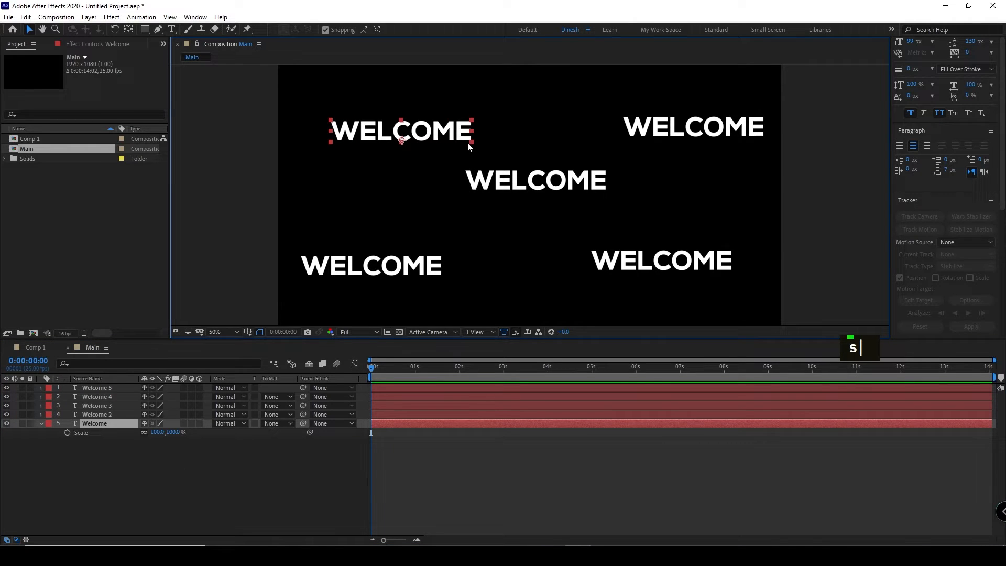
drag(472, 145, 451, 113)
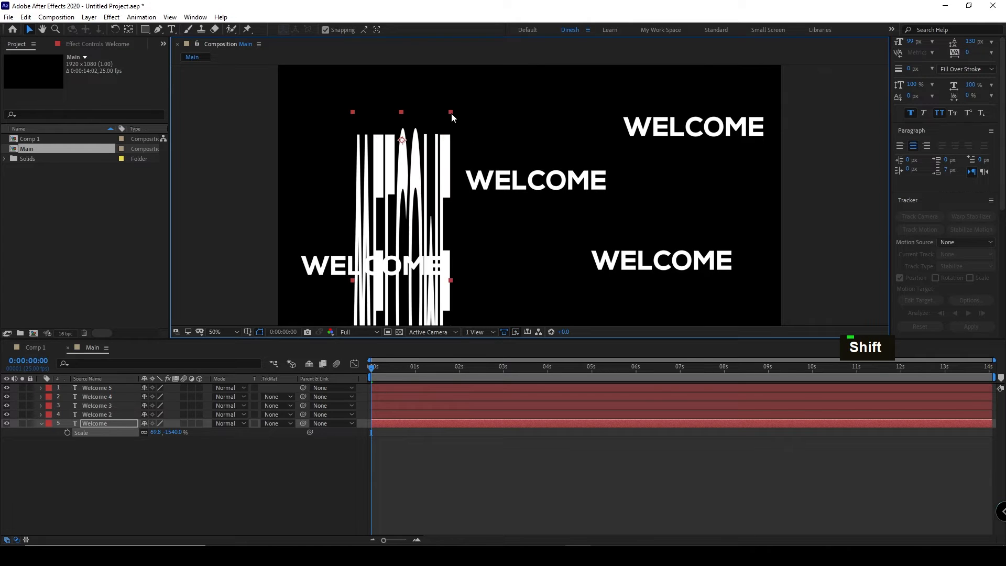
key(ctrl+z)
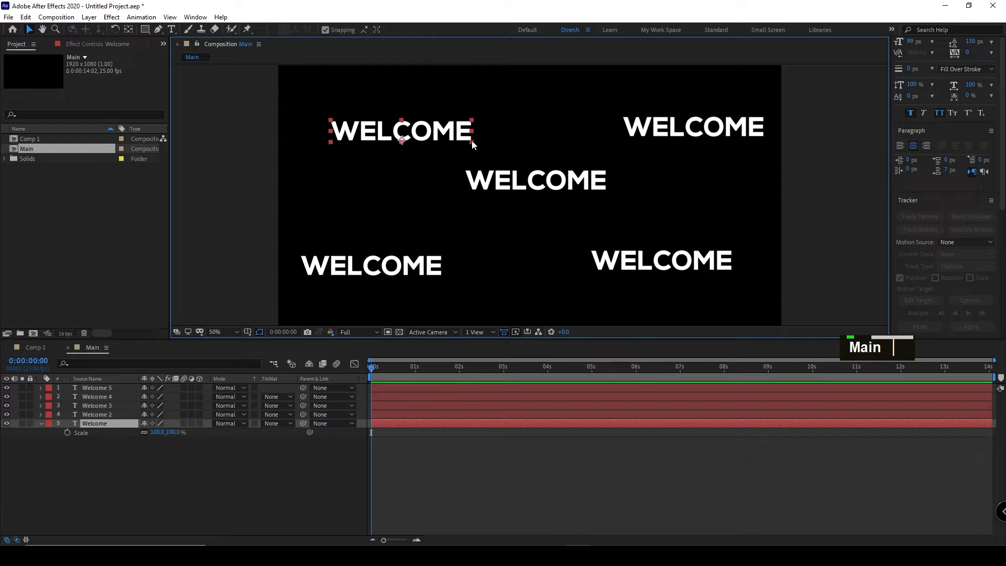
drag(472, 141, 468, 140)
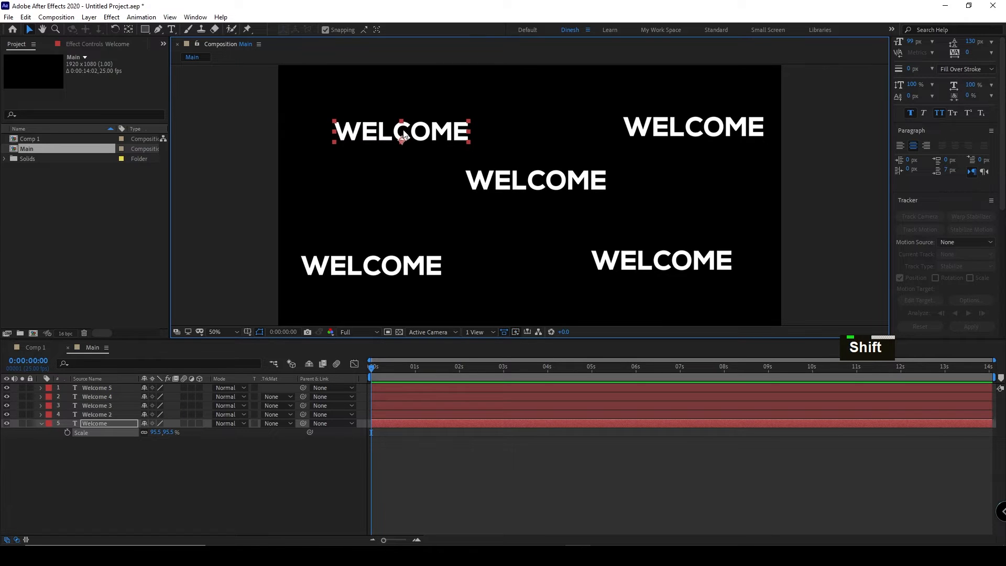
Centre the anchor point within the original Welcome text layer
click(130, 31)
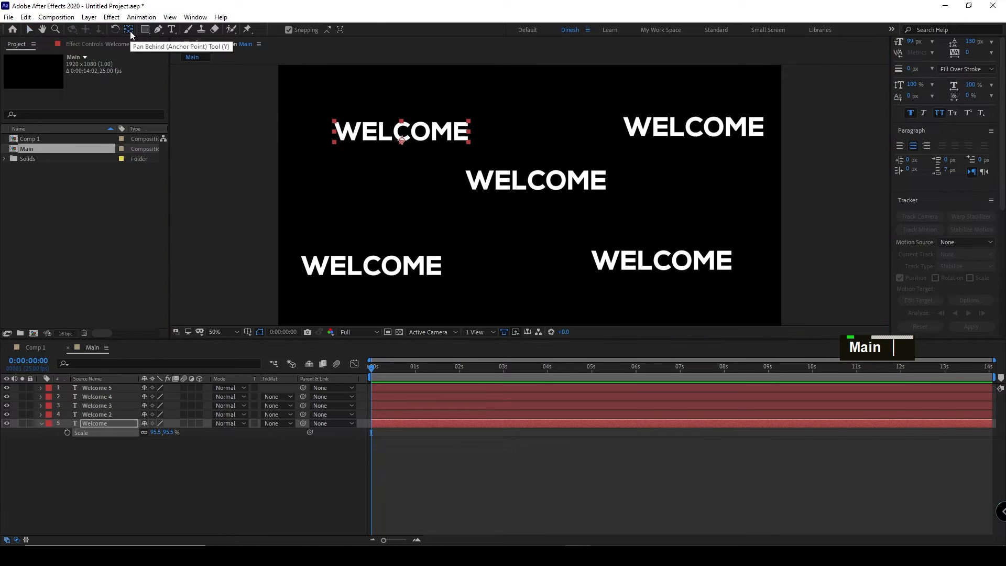
ctrl+double_click(130, 32)
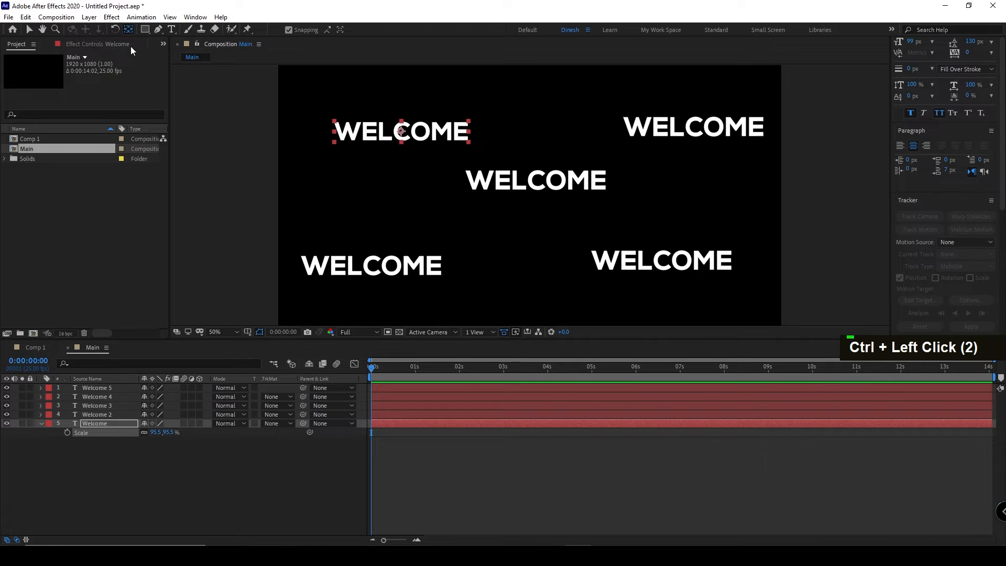
key(v)
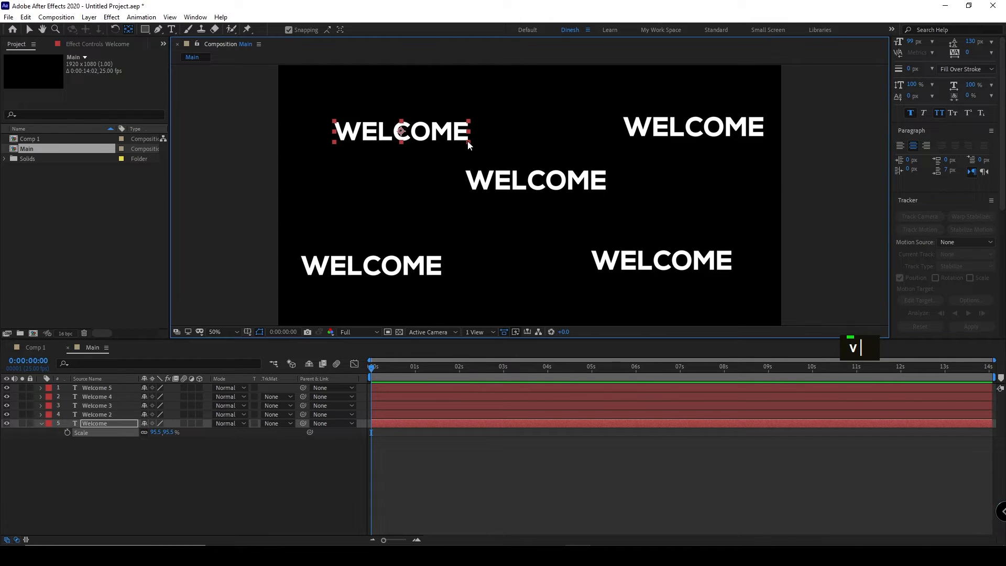
Scale the original Welcome text proportionally down to about 71.5% around its centre
shift+click(468, 143)
shift+click(467, 143)
drag(468, 143, 453, 140)
click(155, 432)
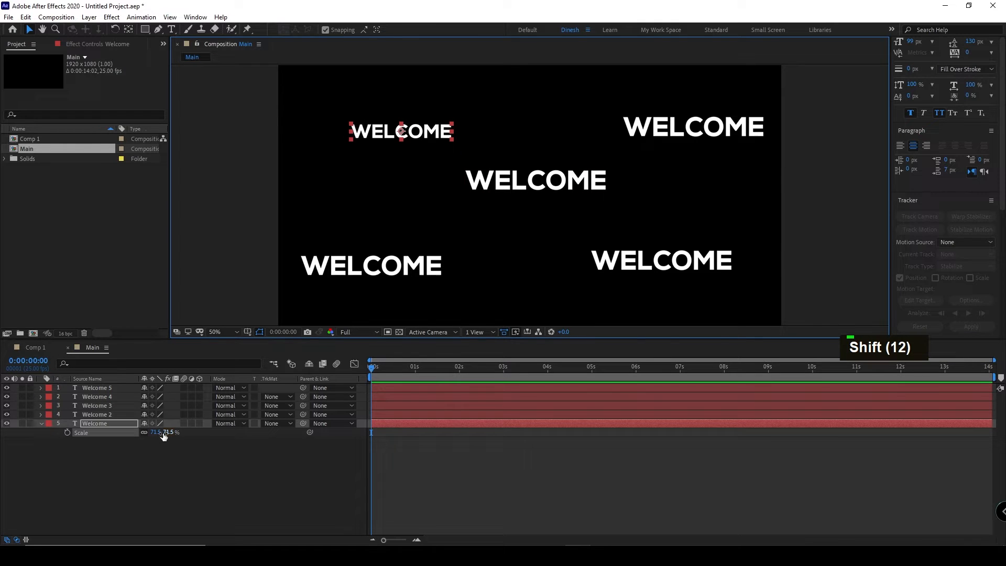
Set the original Welcome text layer's scale to 50%
text(50)
key(Return)
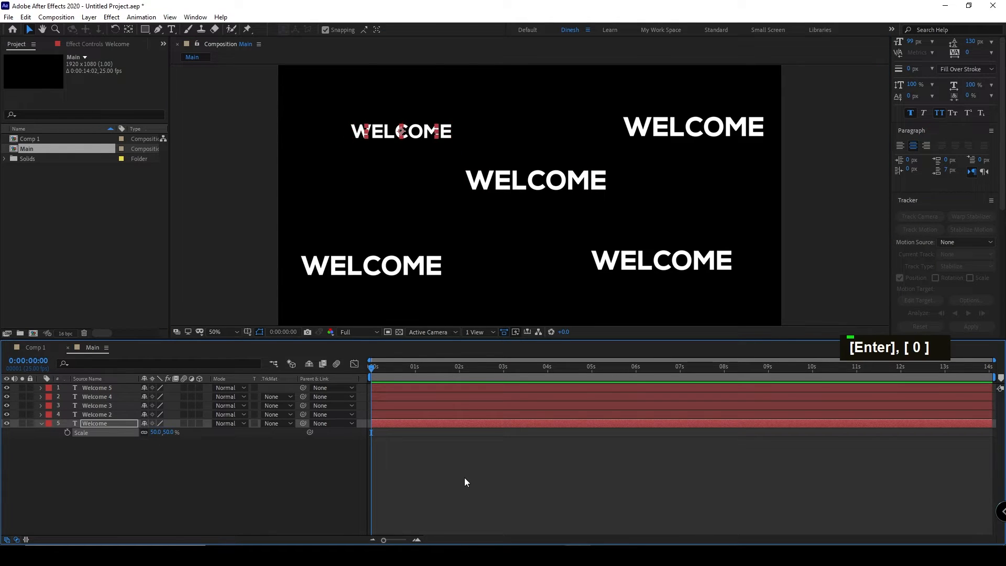
Reveal the Rotation property of the lower-left Welcome text and rotate it to about 37°
click(369, 276)
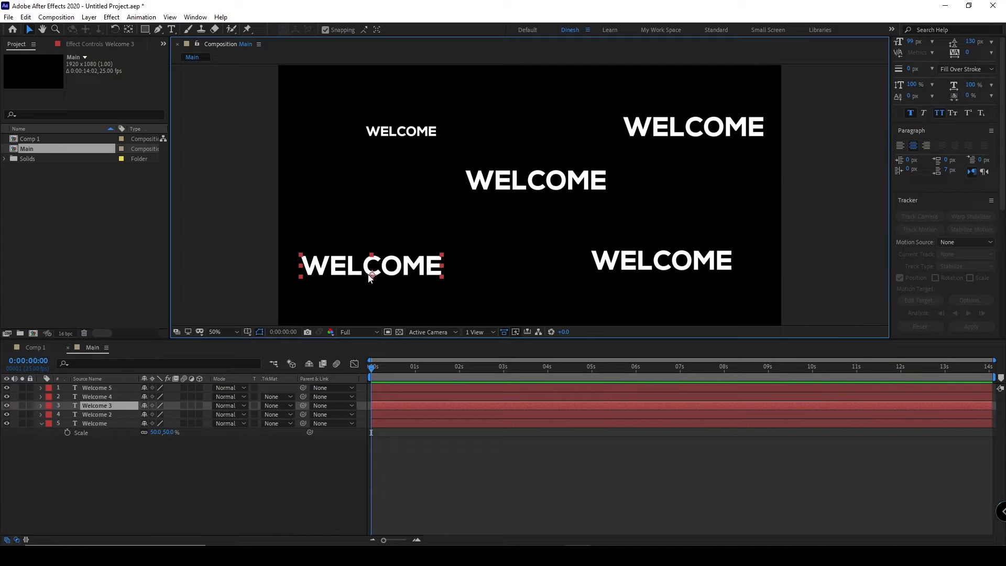
key(r)
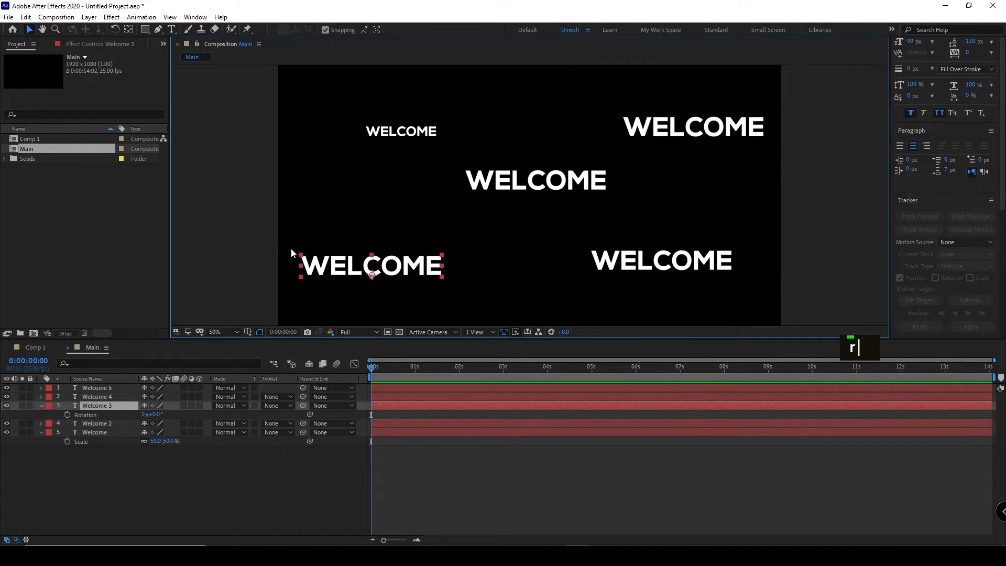
drag(155, 414, 181, 415)
click(239, 477)
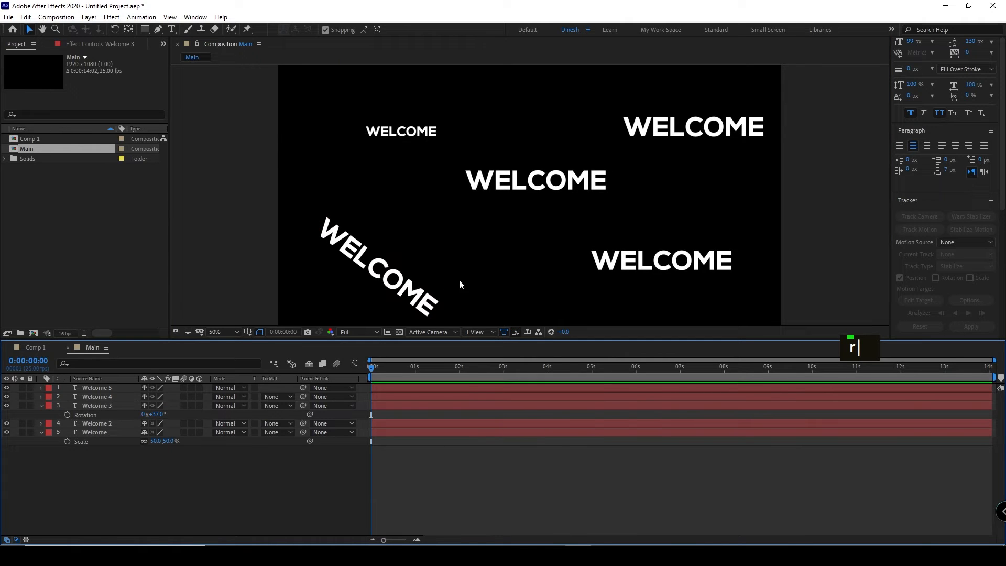
Change the fill colour of the Welcome text near the middle of the frame to bright red
click(501, 192)
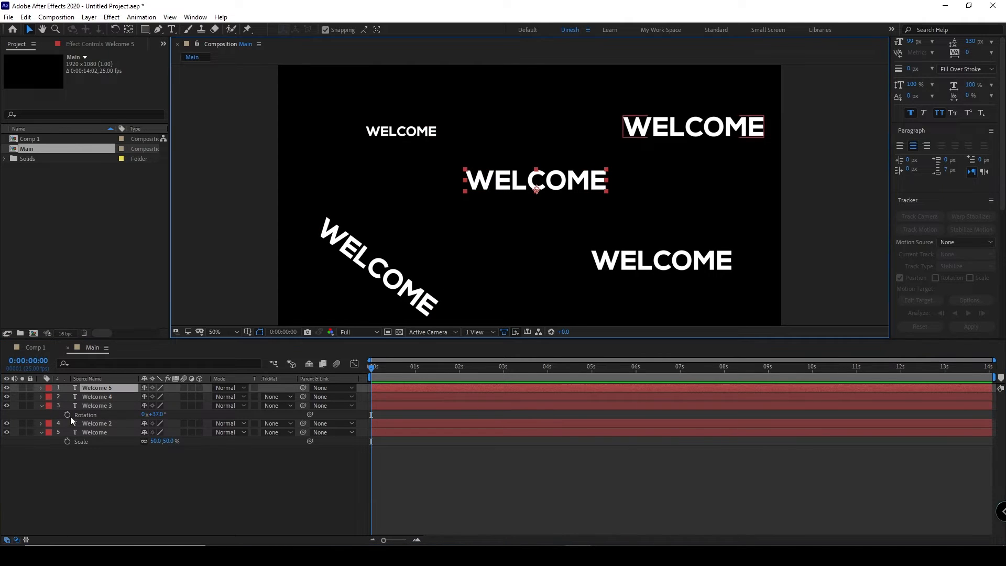
click(40, 387)
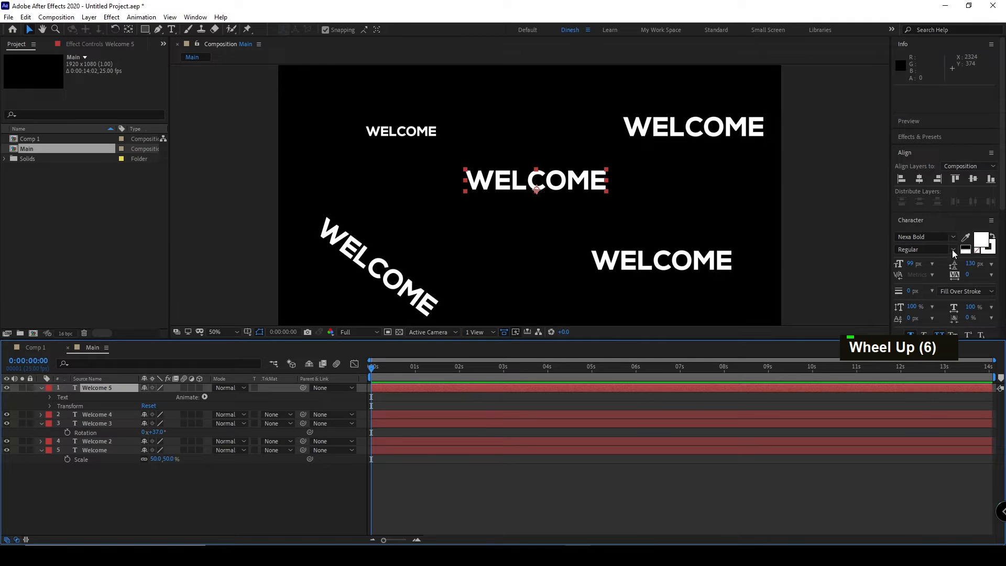
click(530, 186)
double_click(530, 189)
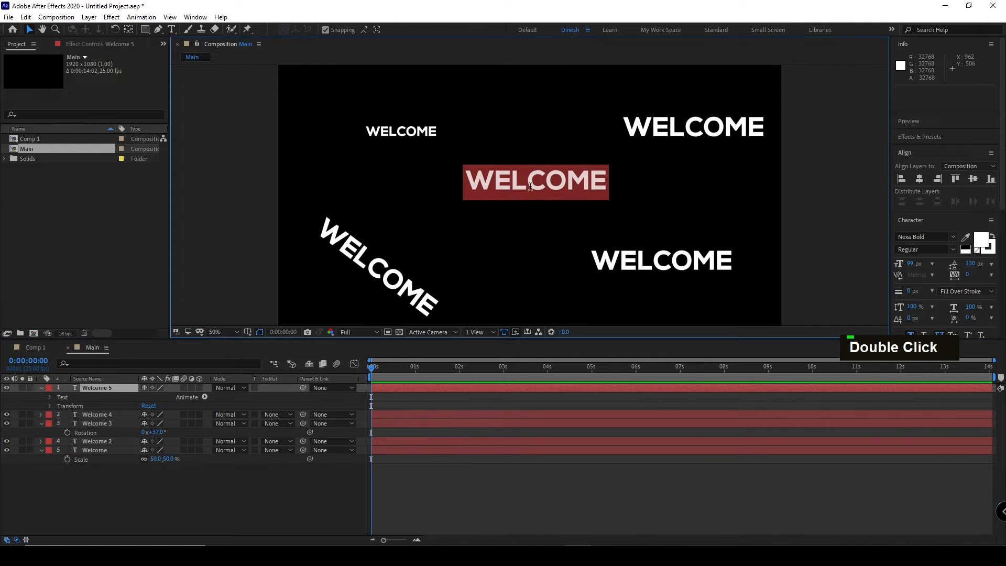
click(979, 242)
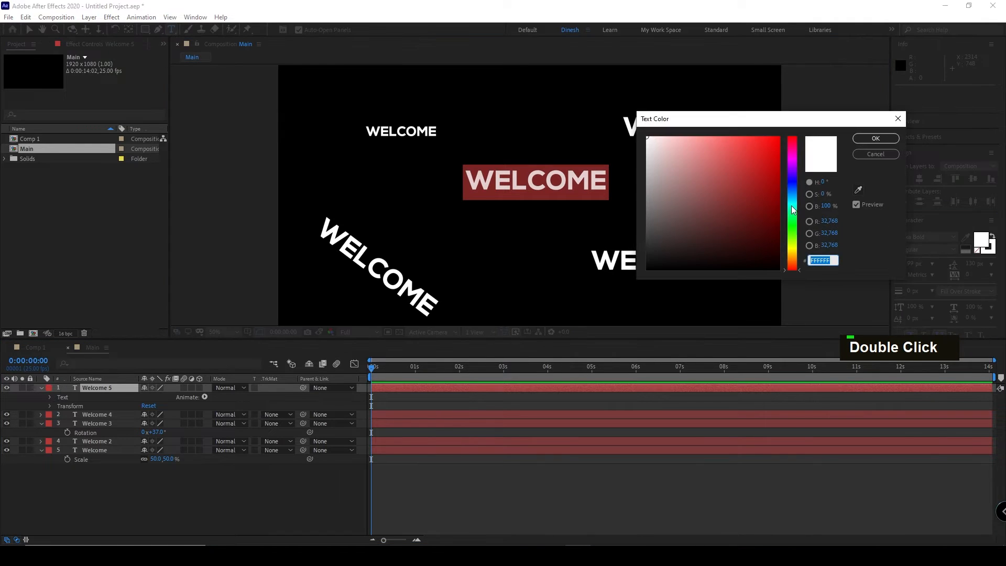
click(770, 145)
click(873, 138)
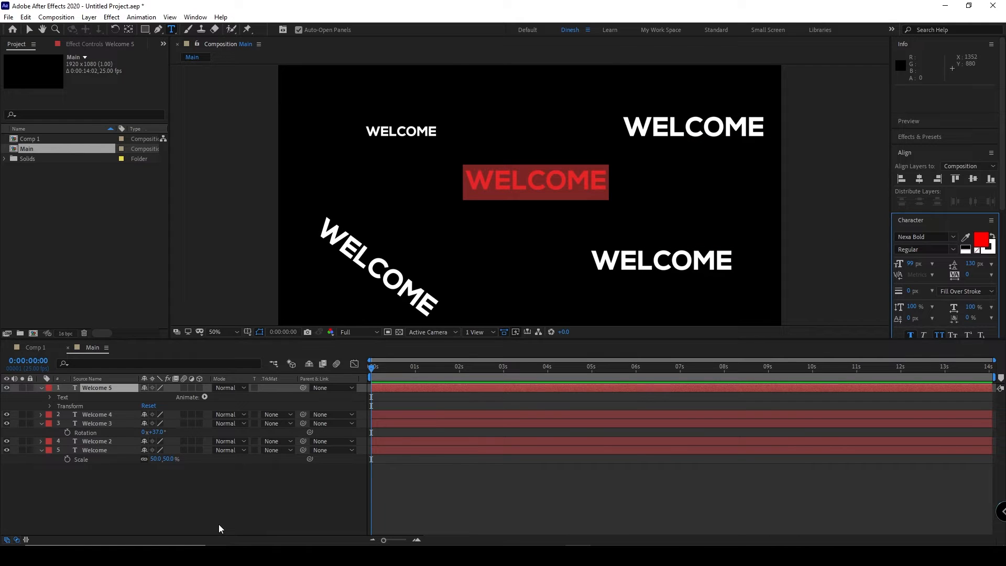
click(218, 524)
click(41, 388)
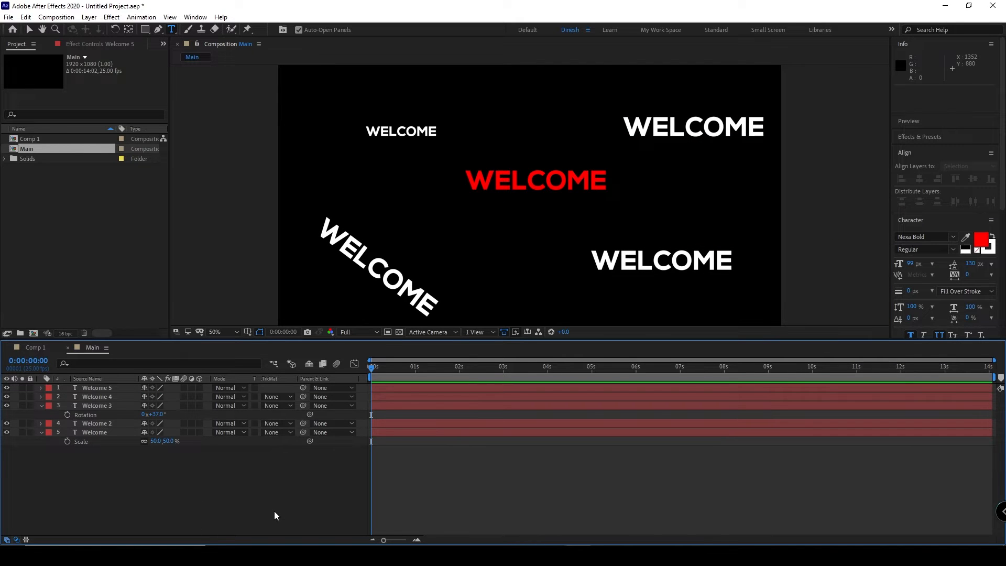
key(v)
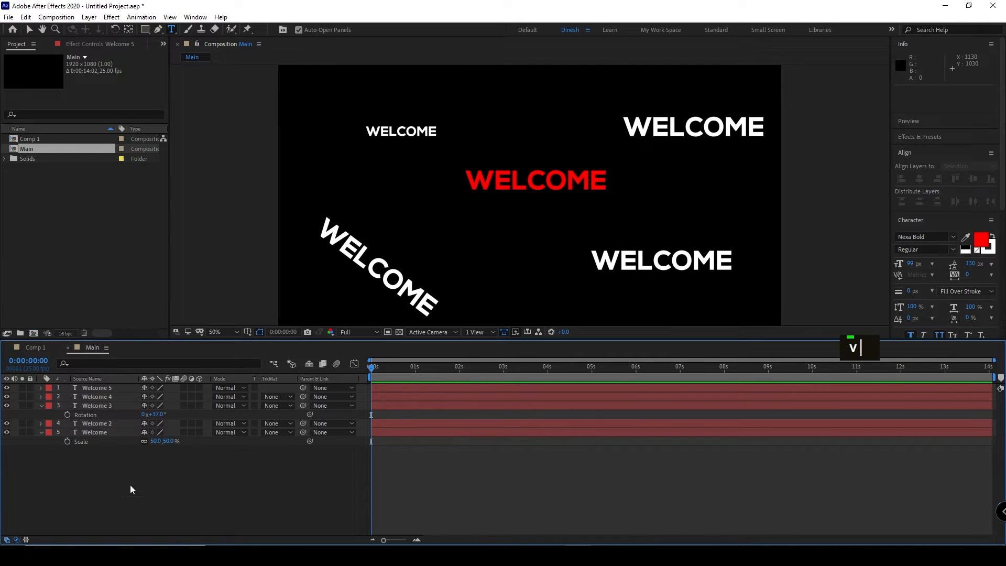
Reveal the Opacity property of the upper-right Welcome text and lower it to about 52%
click(113, 397)
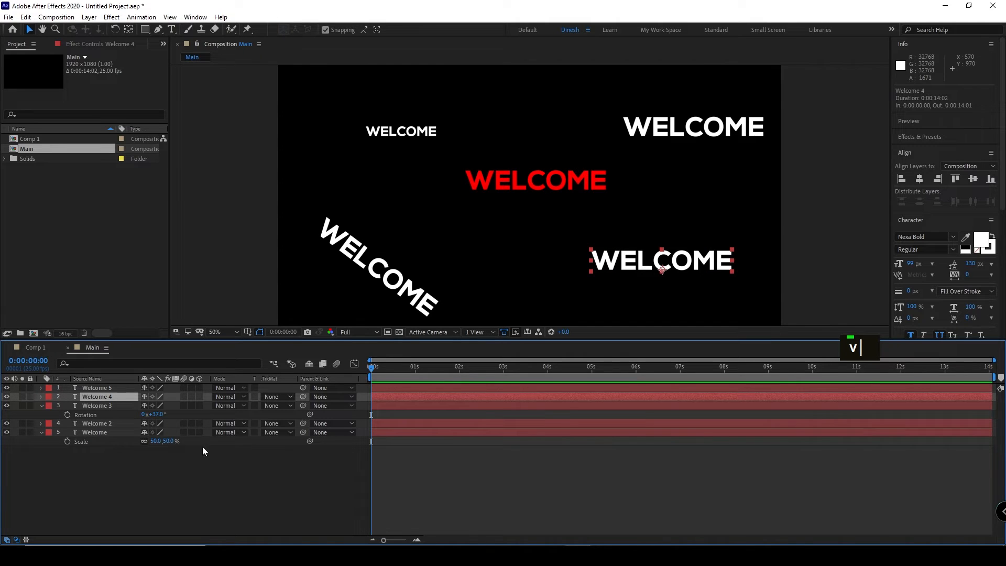
click(681, 137)
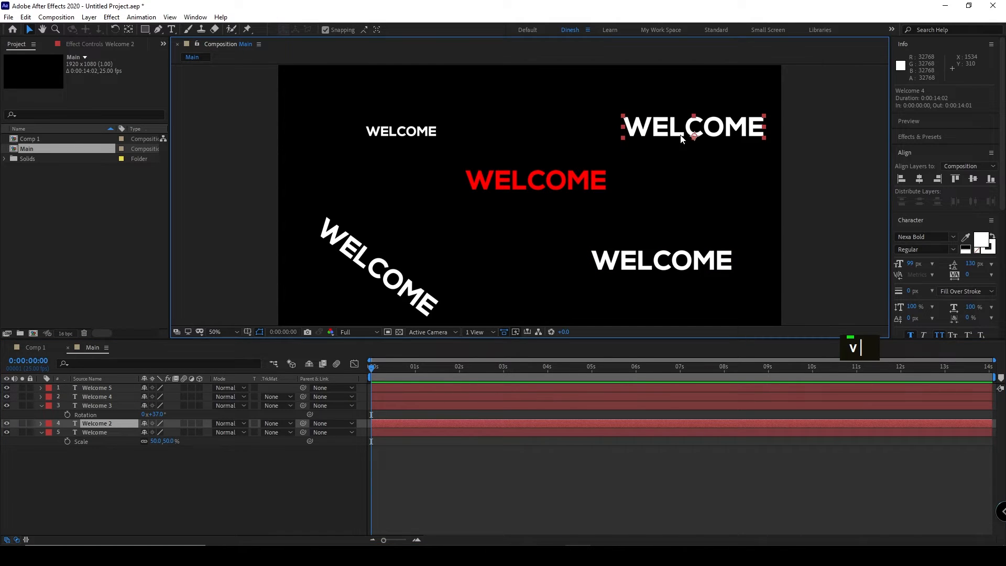
key(t)
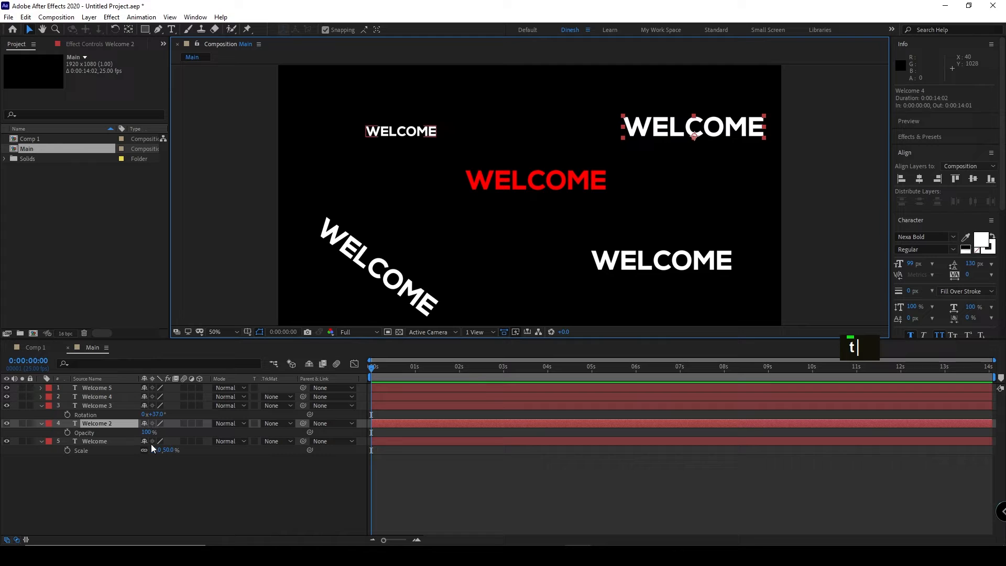
drag(147, 434, 129, 442)
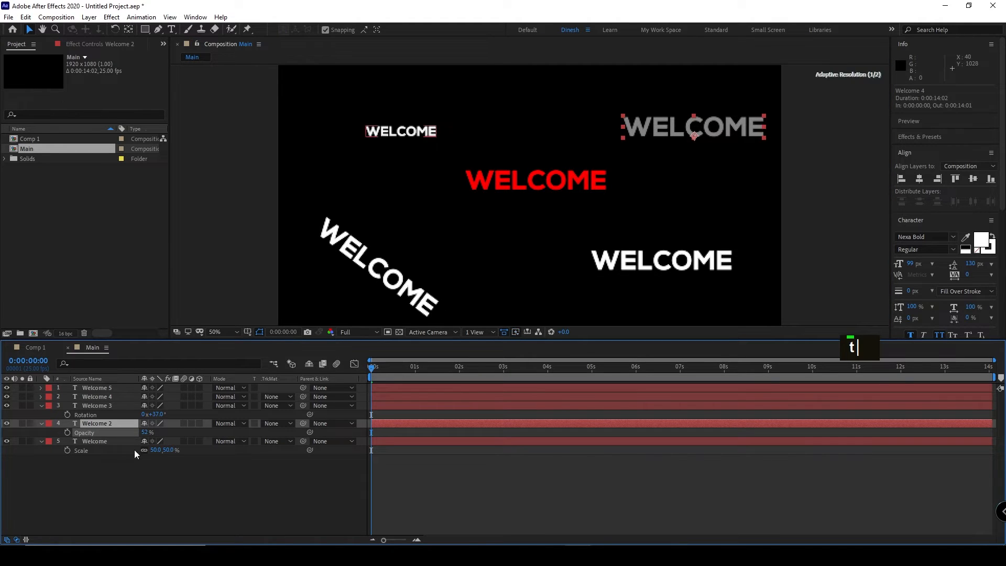
click(215, 507)
Scale the lower-right Welcome text proportionally up to about 162% and move it slightly left and down
click(665, 272)
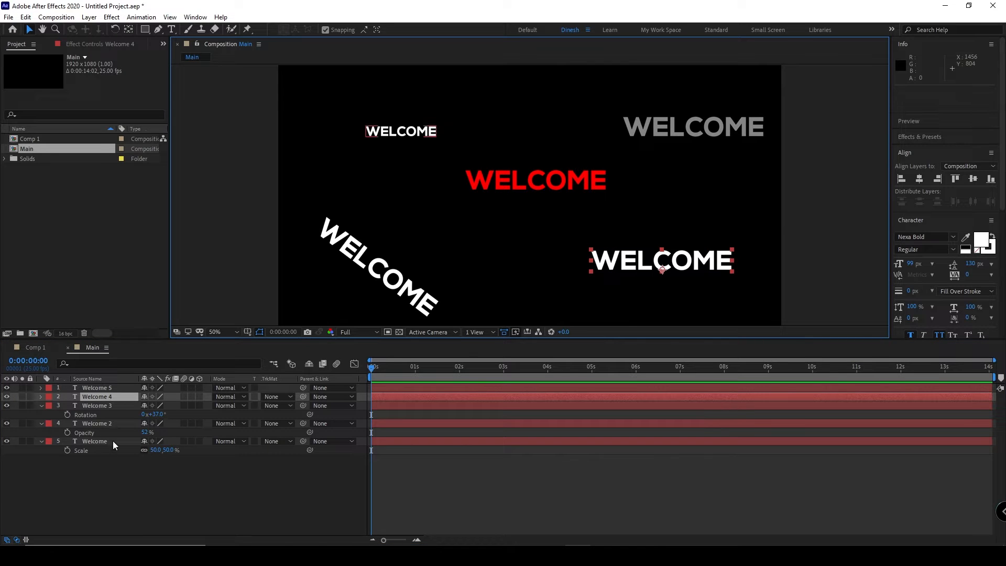
key(s)
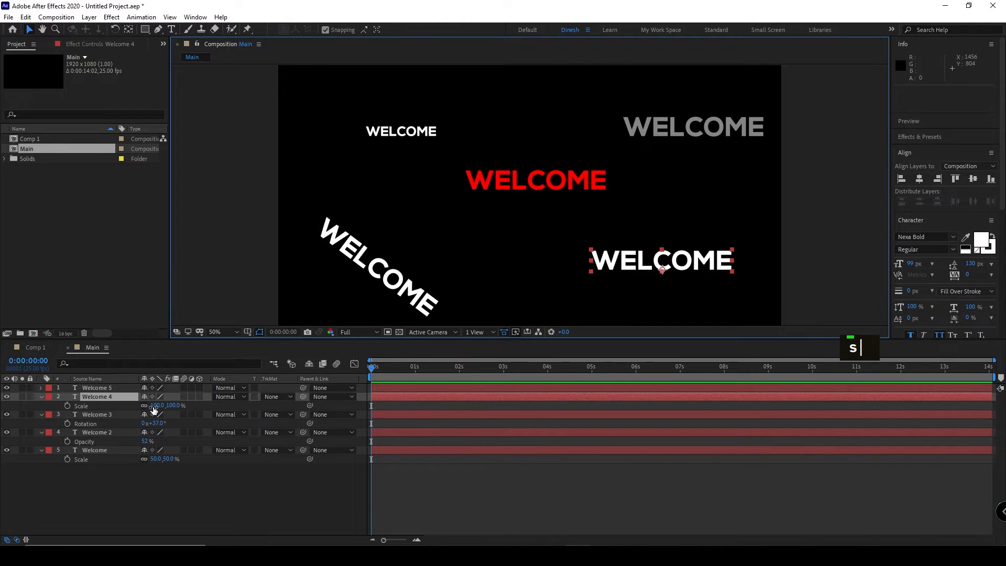
drag(157, 405, 190, 405)
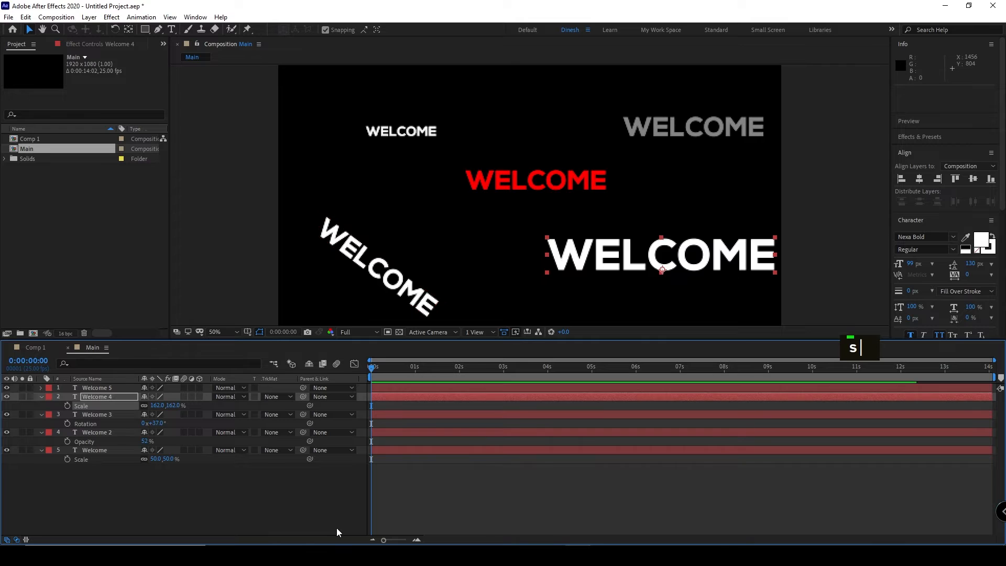
click(308, 512)
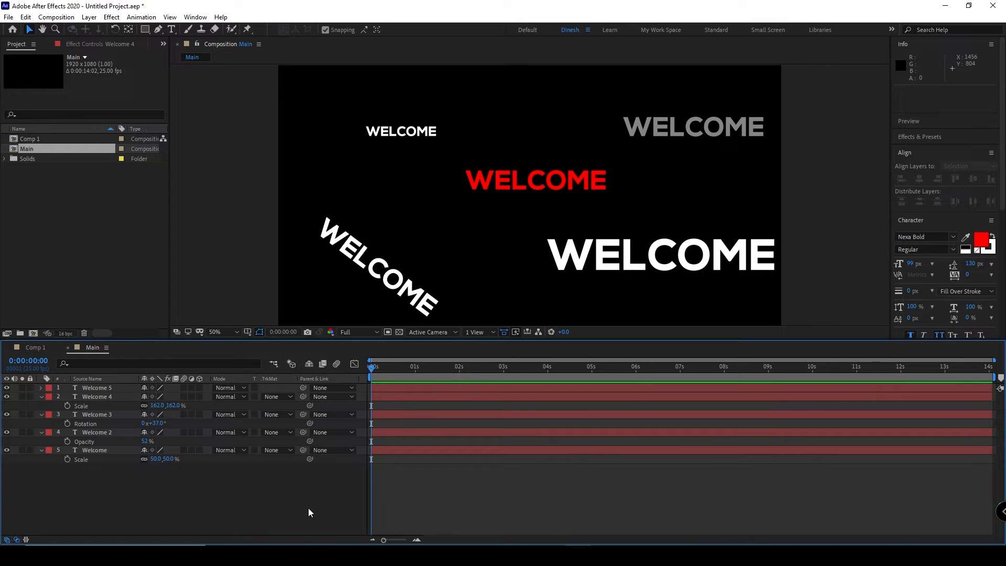
drag(675, 261, 660, 266)
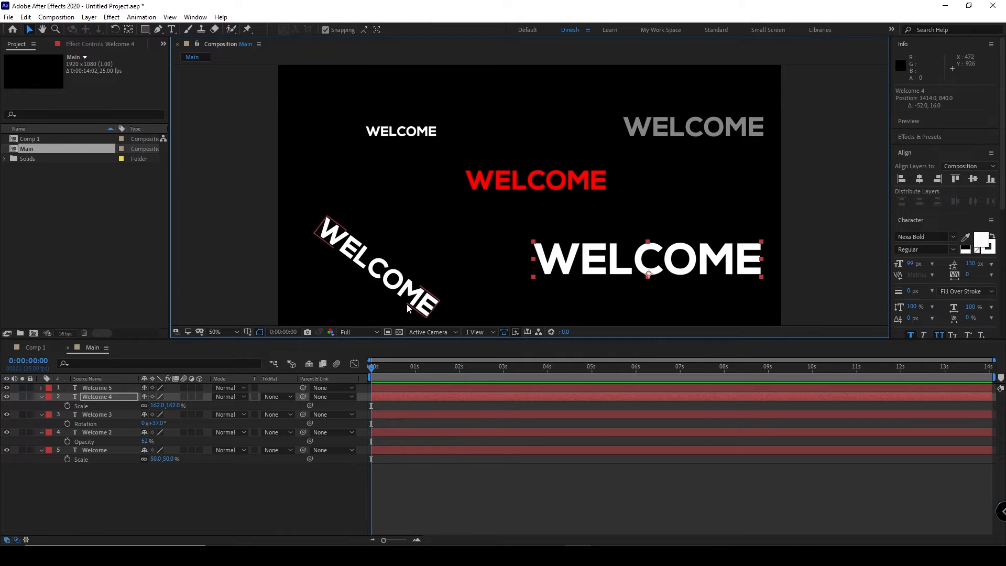
click(237, 512)
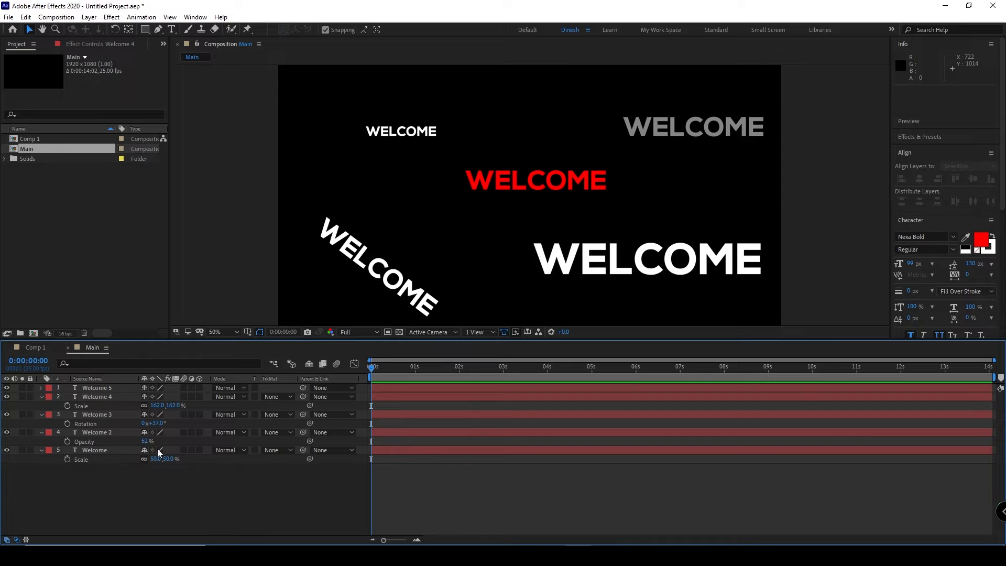
Delete the Welcome 2, Welcome 3, Welcome 4 and Welcome 5 layers, keeping only the original Welcome text
shift+click(106, 434)
shift+click(105, 396)
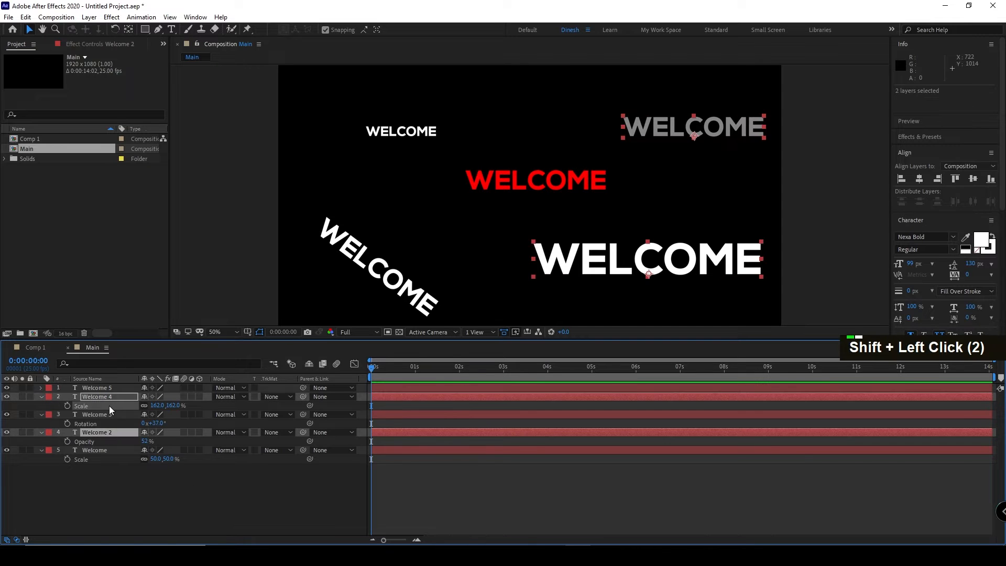
click(121, 491)
click(107, 433)
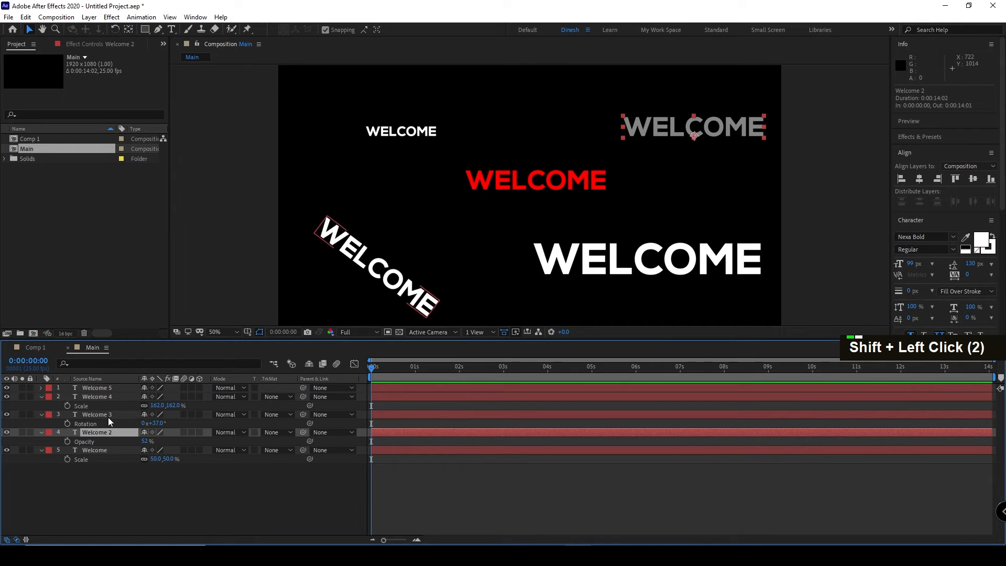
shift+click(108, 415)
shift+click(109, 397)
shift+click(104, 387)
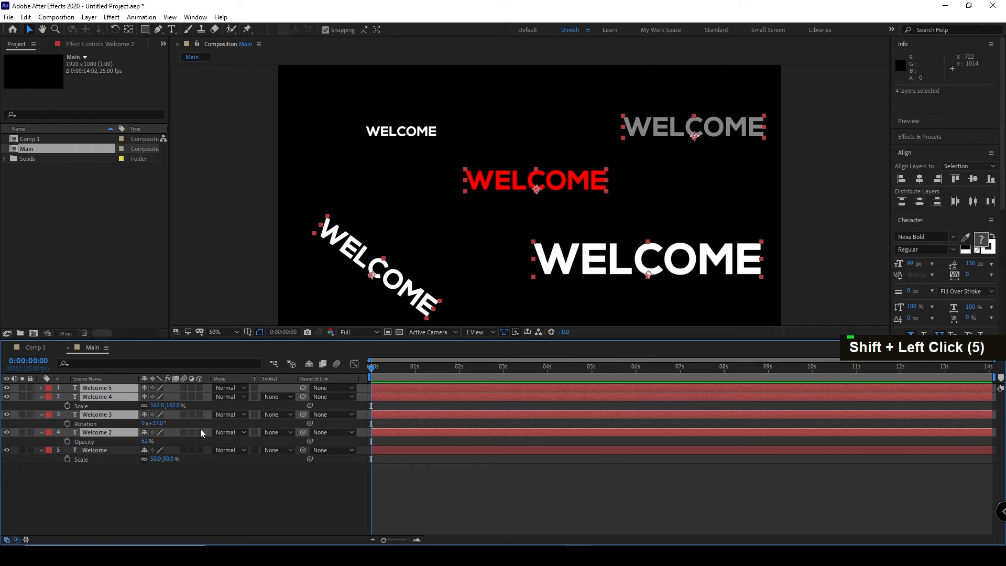
key(Delete)
Set the remaining Welcome text layer's scale to 100%
click(419, 132)
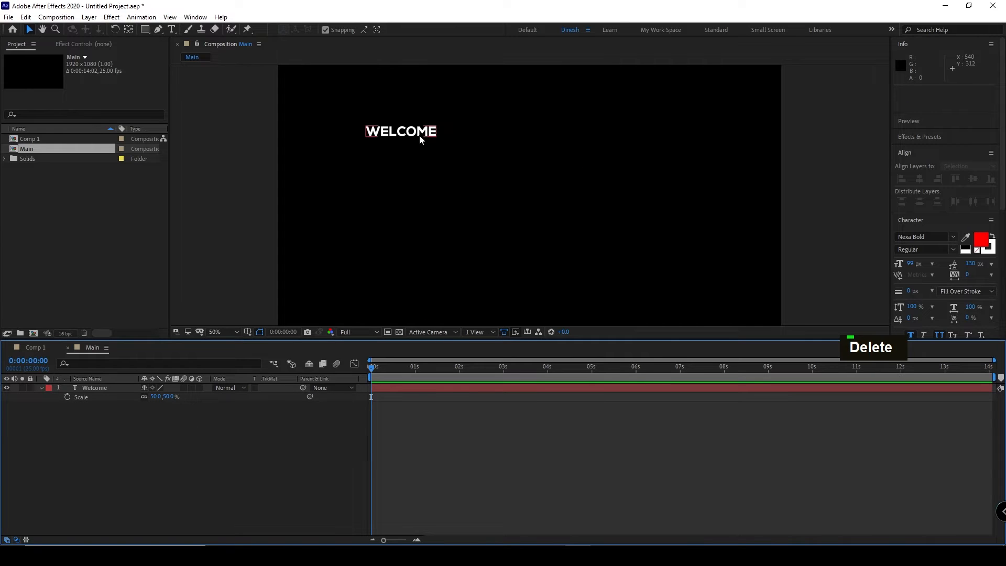
click(155, 396)
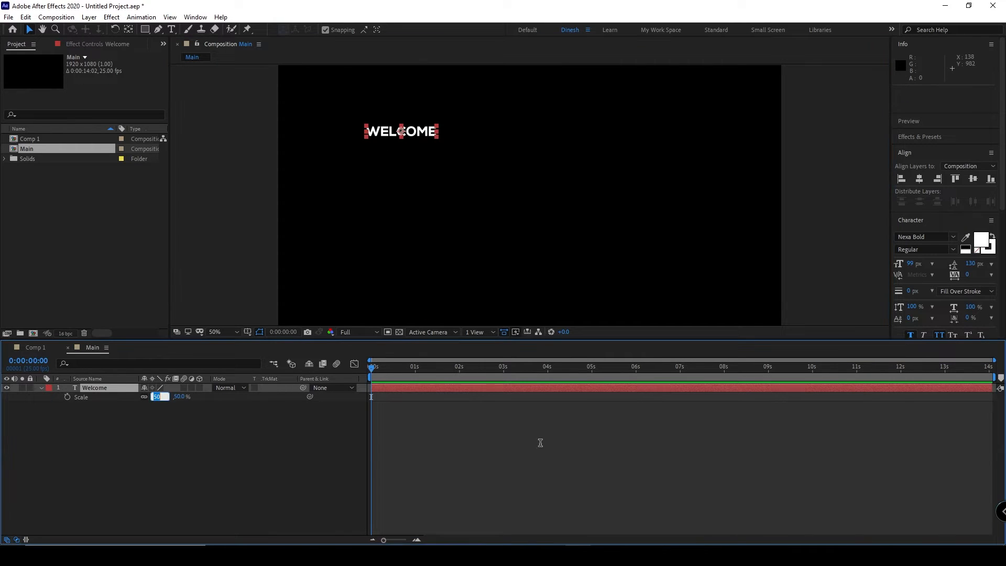
text(100)
key(Return)
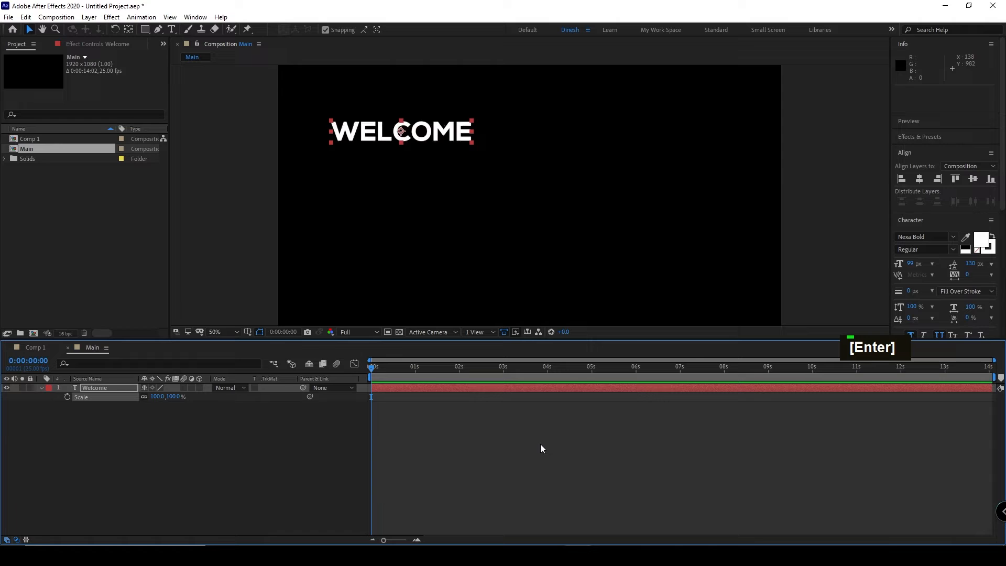
Centre the Welcome text horizontally and vertically in the composition
click(918, 179)
click(972, 179)
click(305, 477)
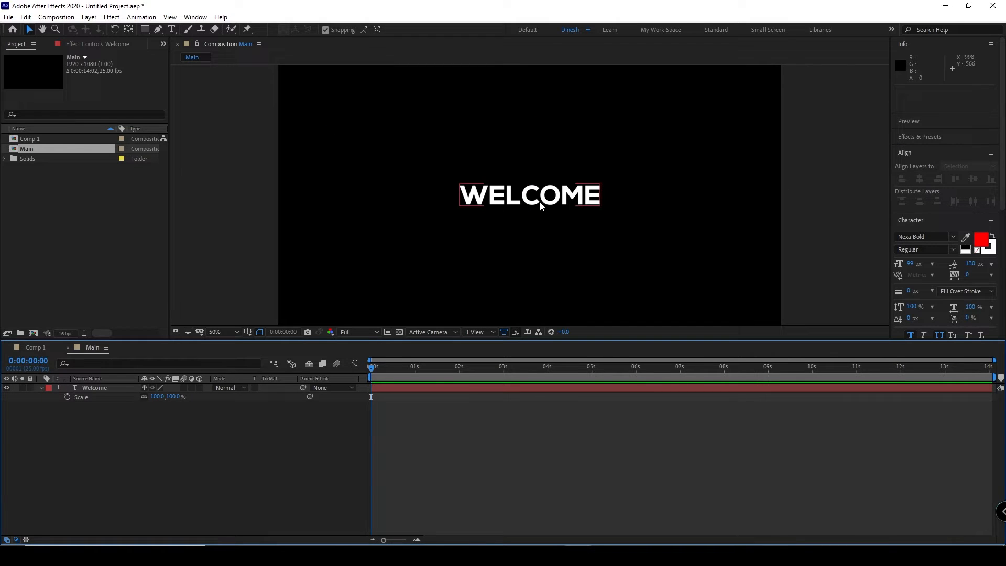
Pre-compose the Welcome text layer as "Text PreComp", moving all attributes into the new composition
click(108, 389)
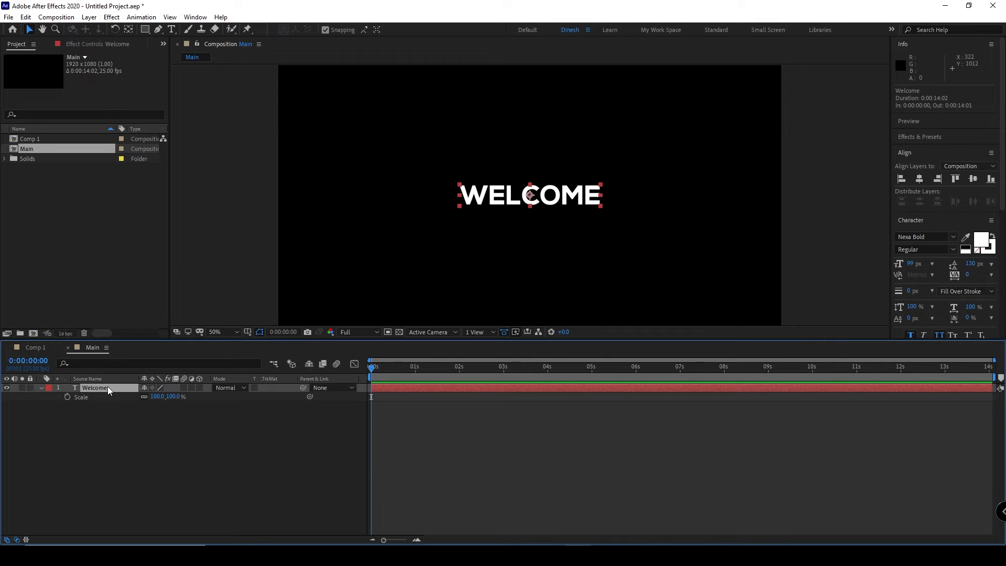
right_click(109, 391)
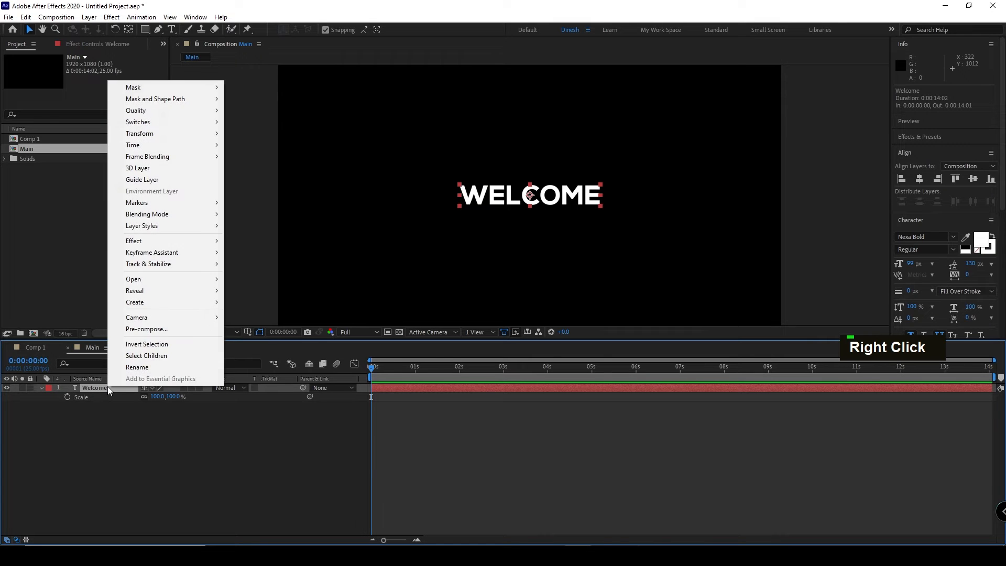
click(147, 328)
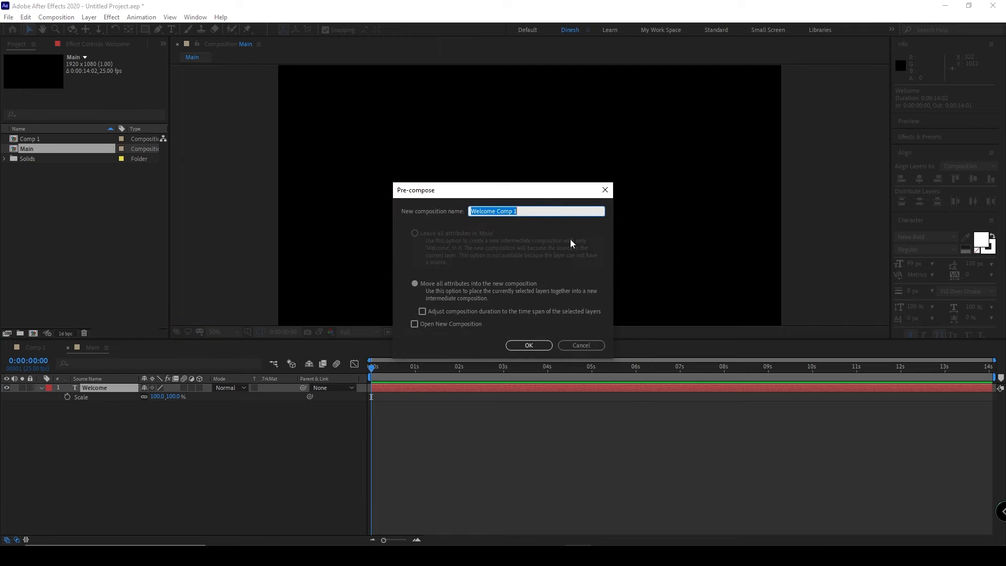
click(417, 233)
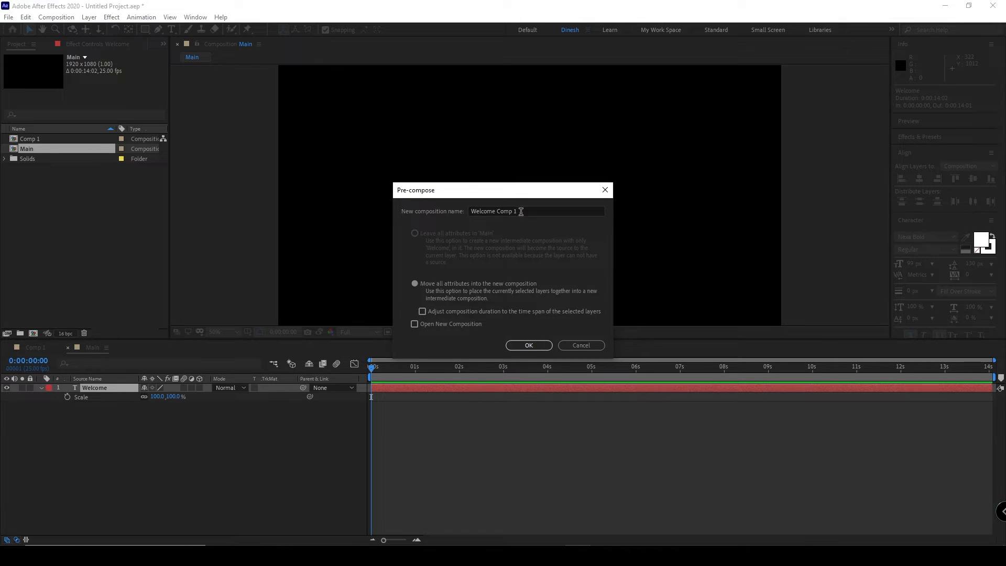
drag(521, 211, 435, 227)
text(Tex)
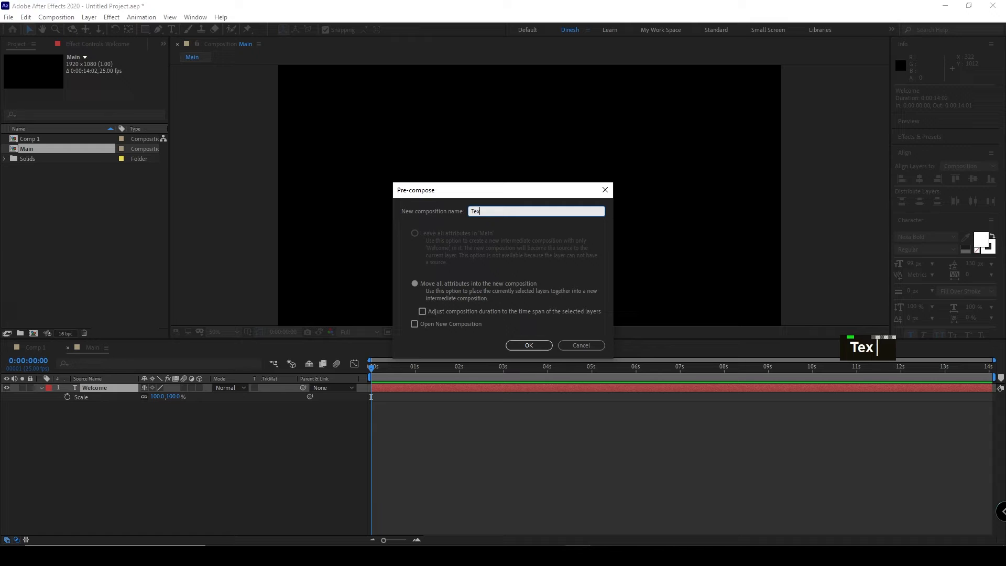
text(t Pre)
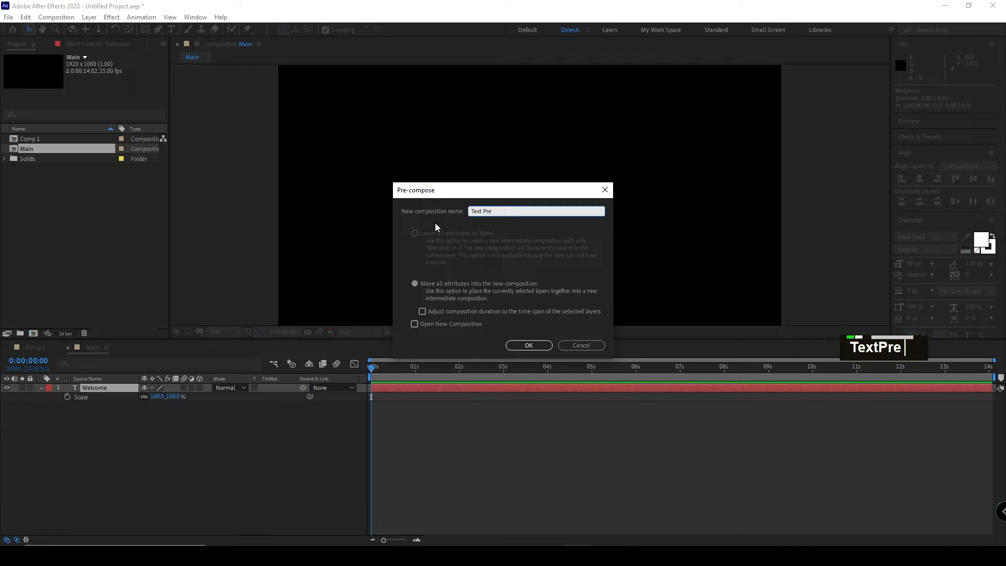
text(Comp)
key(BackSpace)
text(p)
key(Return)
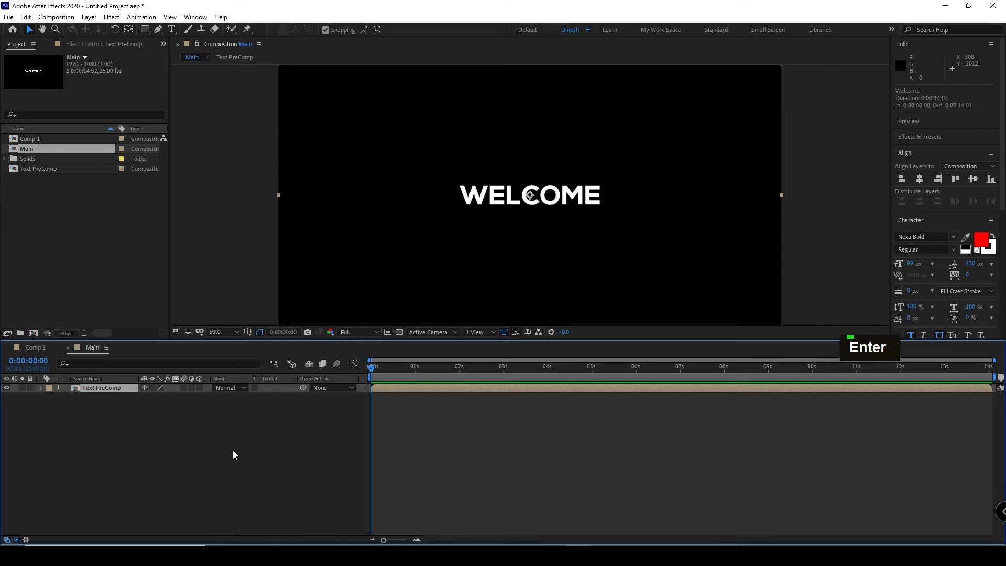
Open the Text PreComp composition to view the text layer inside it and return to the Main composition
click(228, 452)
click(503, 205)
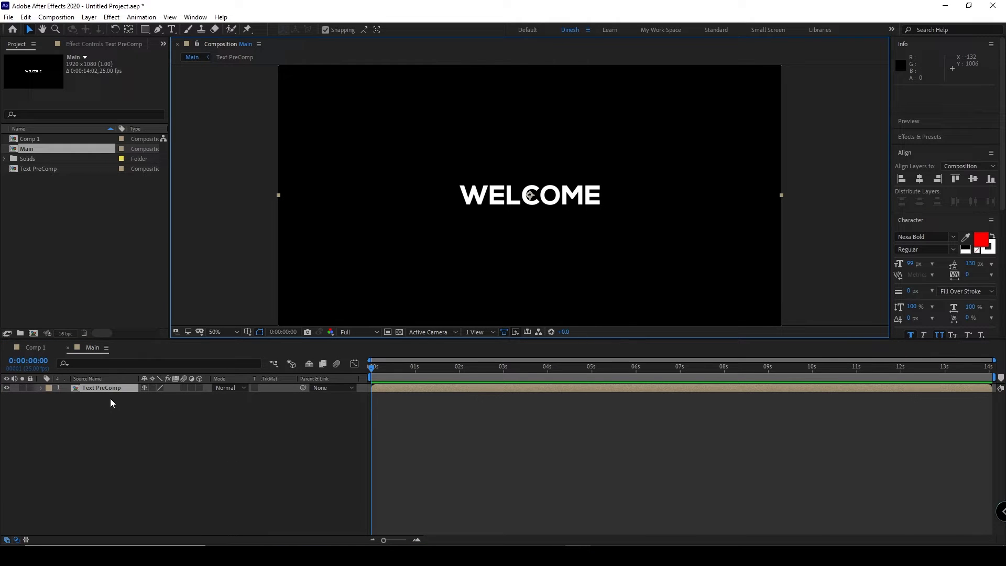
key(ctrl)
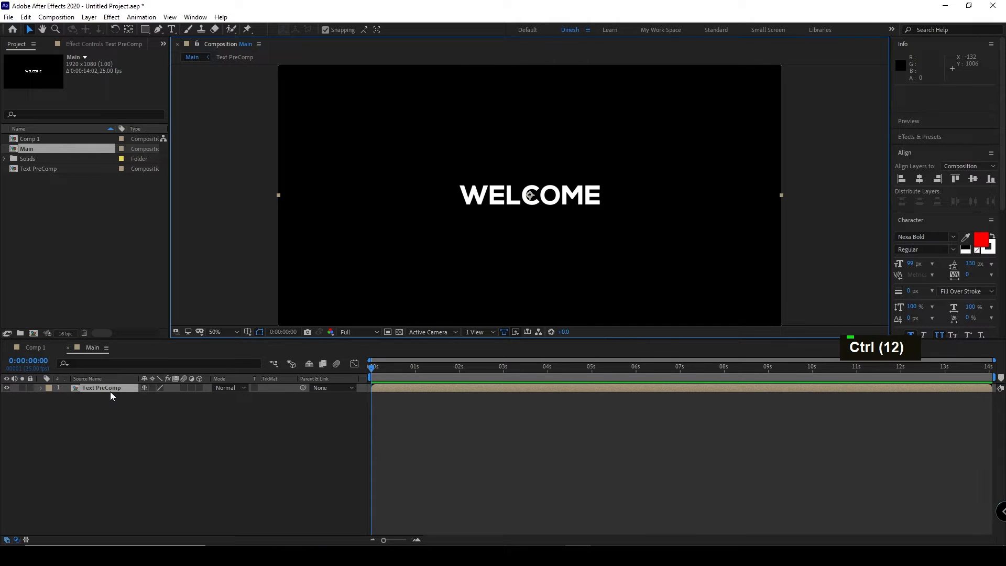
double_click(110, 388)
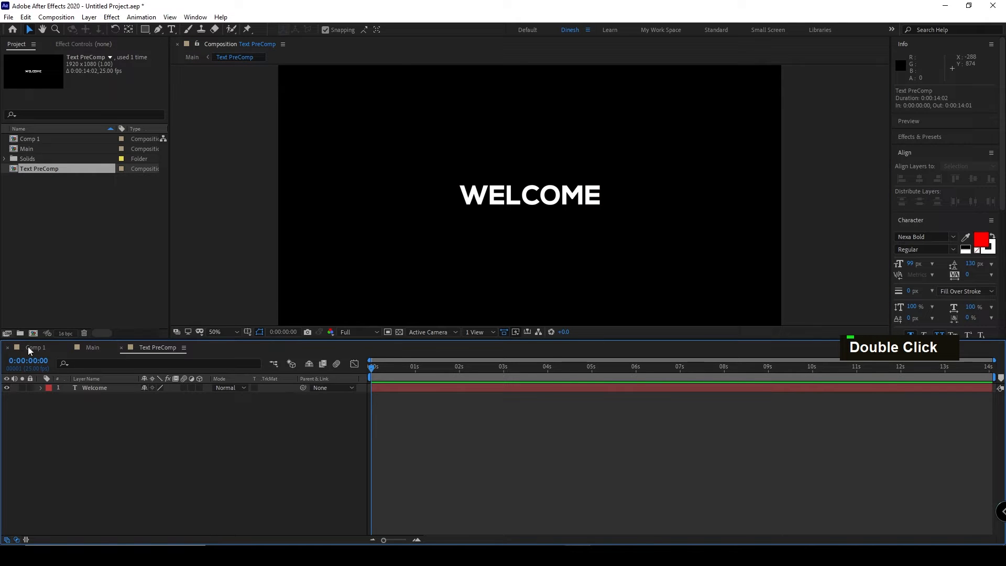
double_click(88, 347)
Duplicate the Text PreComp layer three times in Main, placing the copies at the frame's lower left, upper right and upper left
click(110, 391)
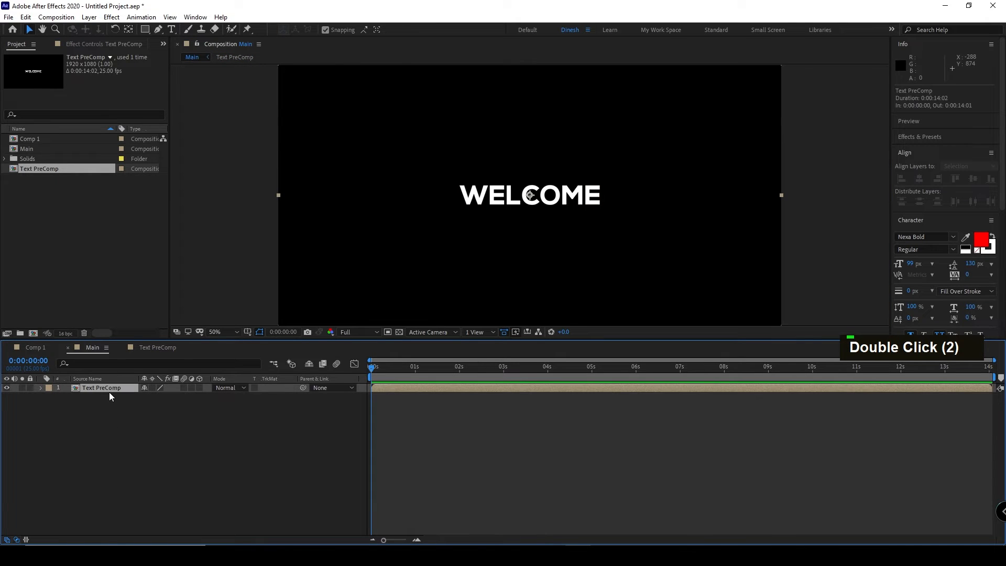
key(ctrl+d)
drag(475, 207, 412, 252)
click(196, 478)
click(120, 390)
key(ctrl+d)
drag(439, 241, 635, 134)
click(190, 494)
click(117, 388)
key(ctrl+d)
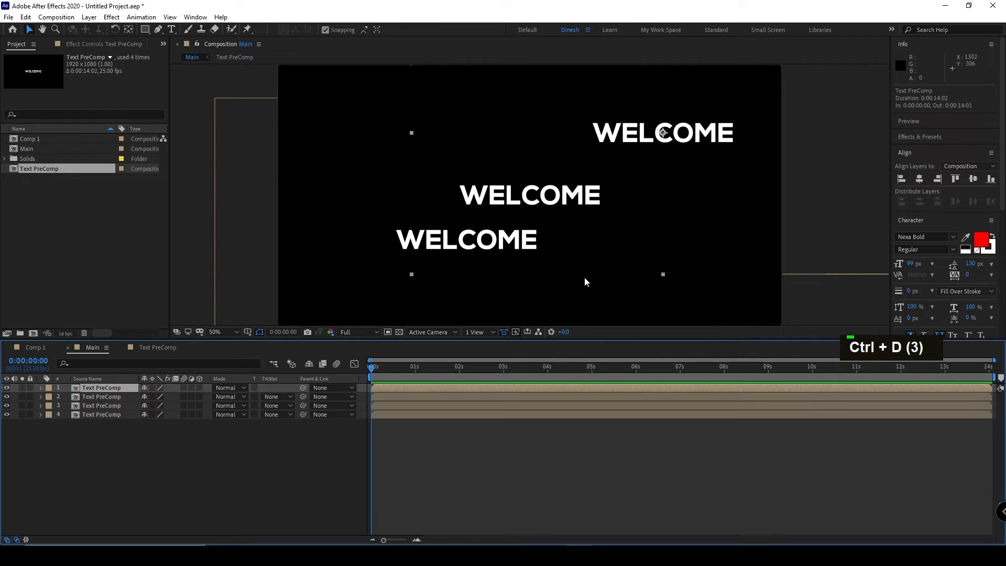
drag(602, 131, 335, 132)
click(202, 514)
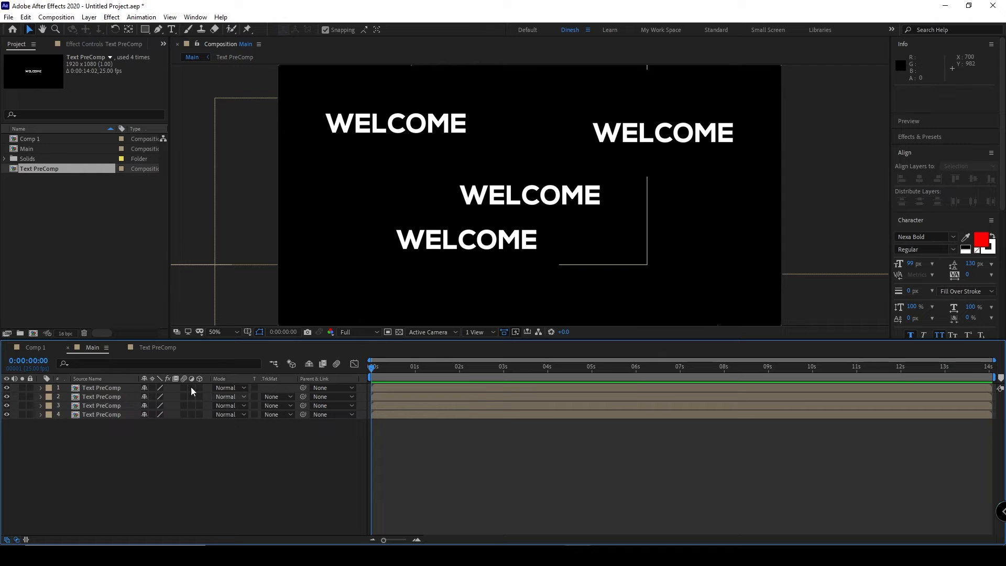
Replace the text inside Text PreComp with "After Effects" and return to the Main composition
double_click(90, 414)
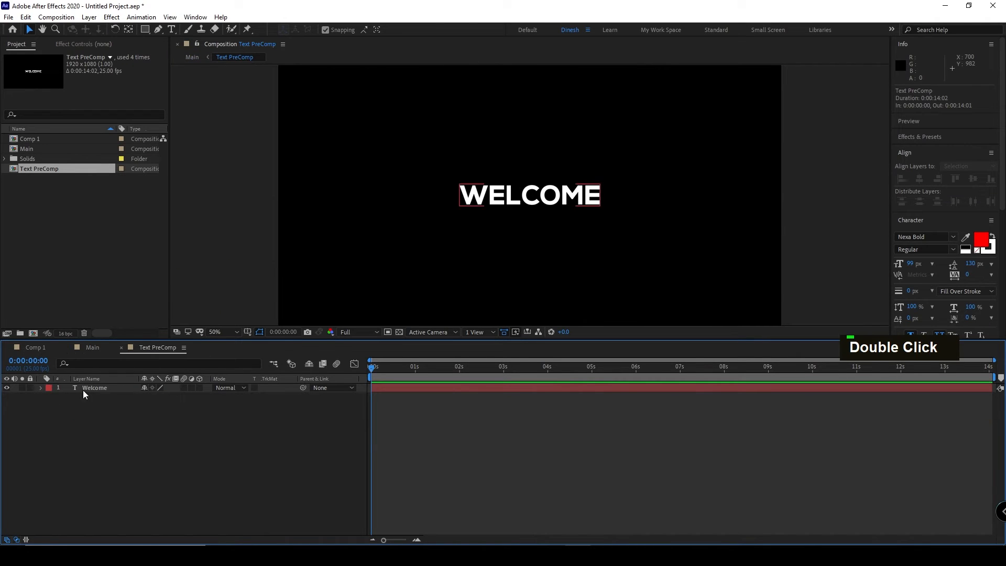
double_click(96, 387)
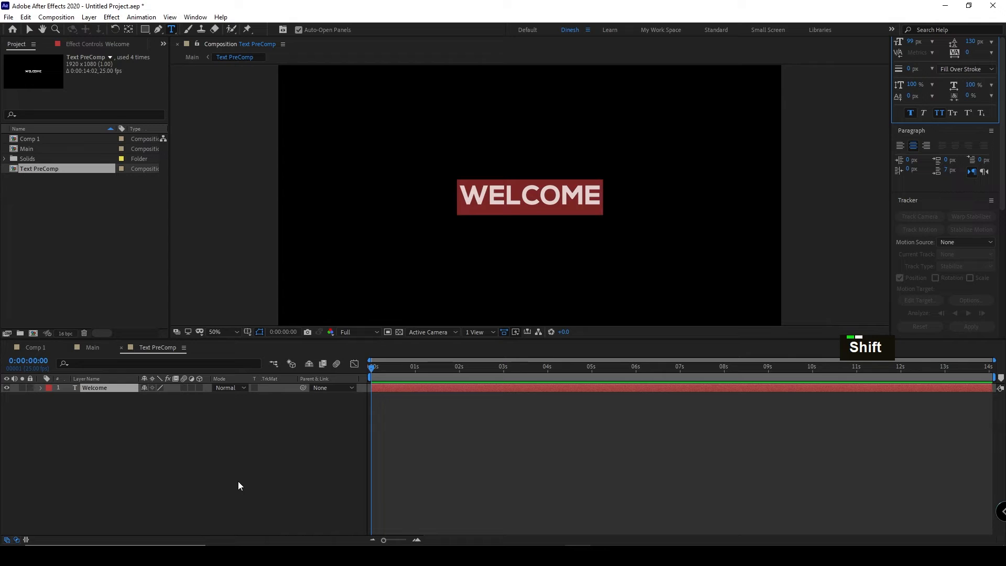
text(After Effect)
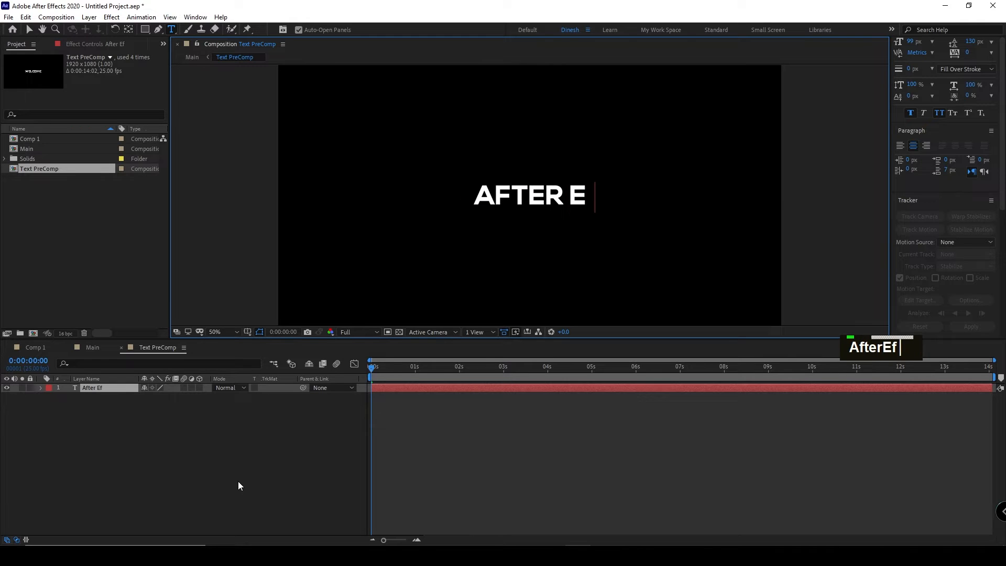
text(s)
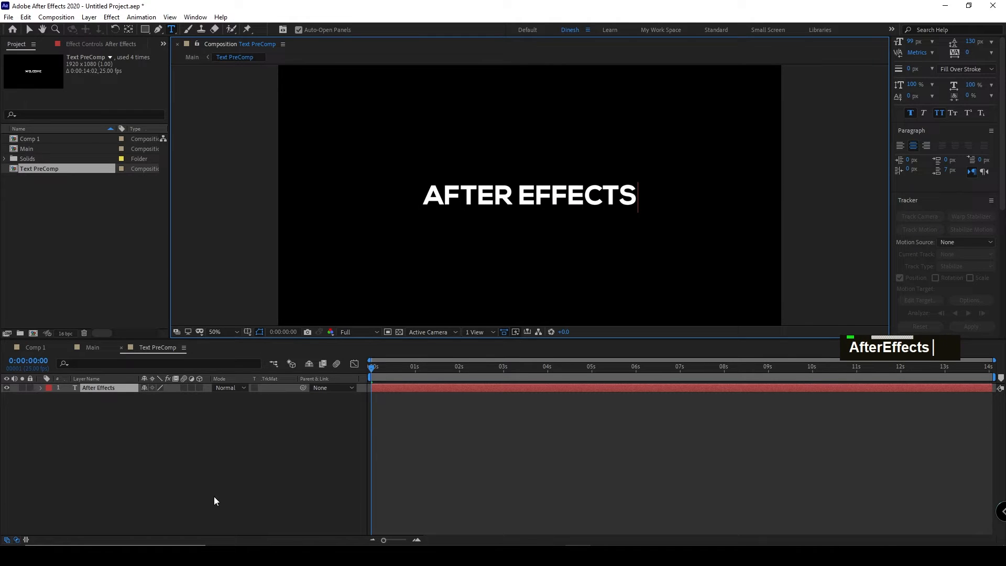
click(197, 448)
click(121, 348)
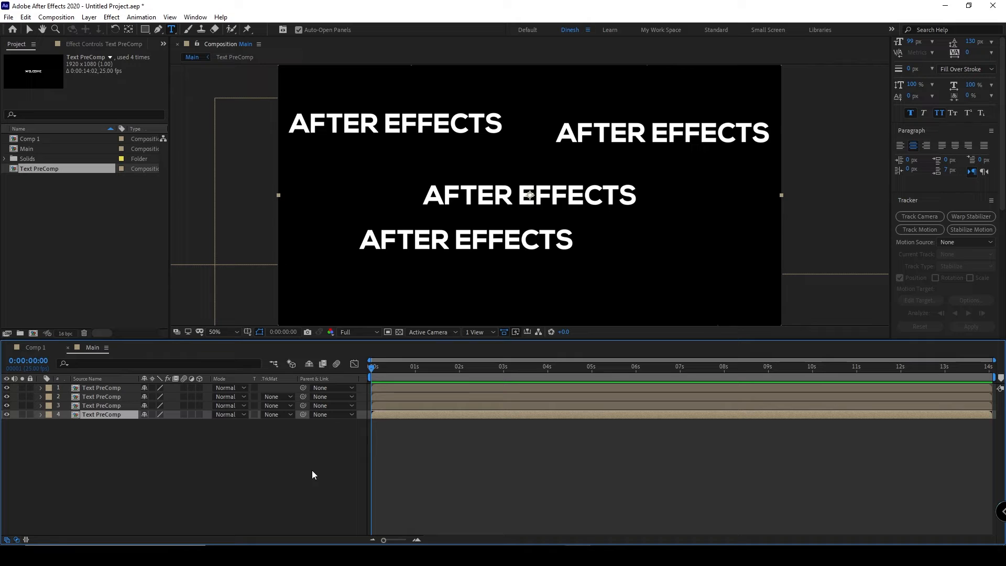
Delete all Text PreComp layers from the Main composition
click(277, 488)
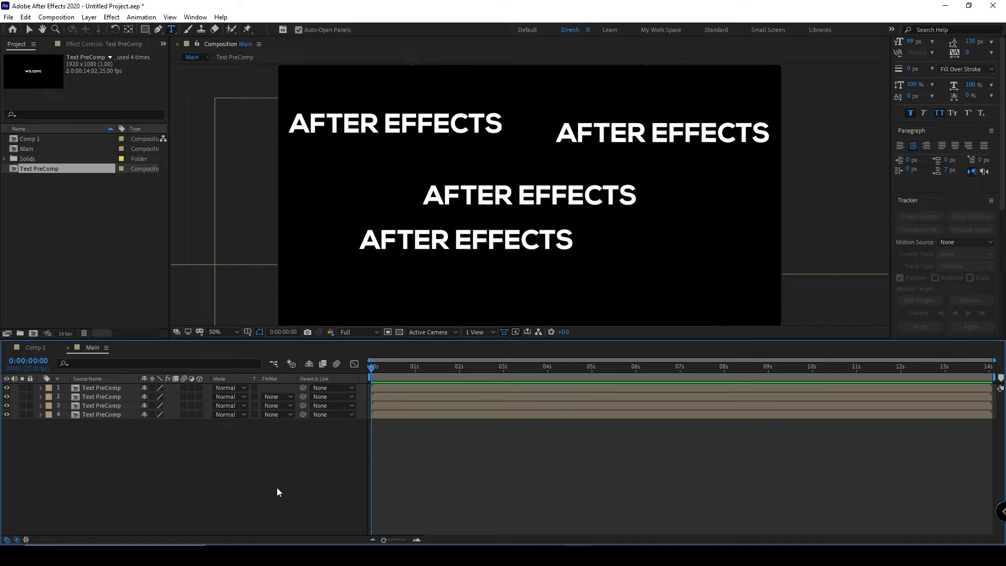
key(ctrl+a)
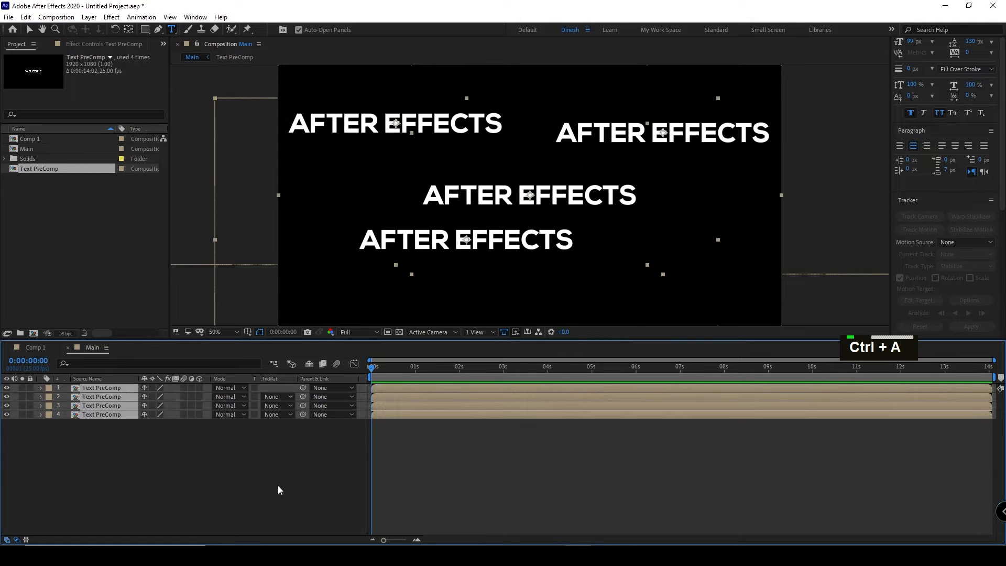
key(Delete)
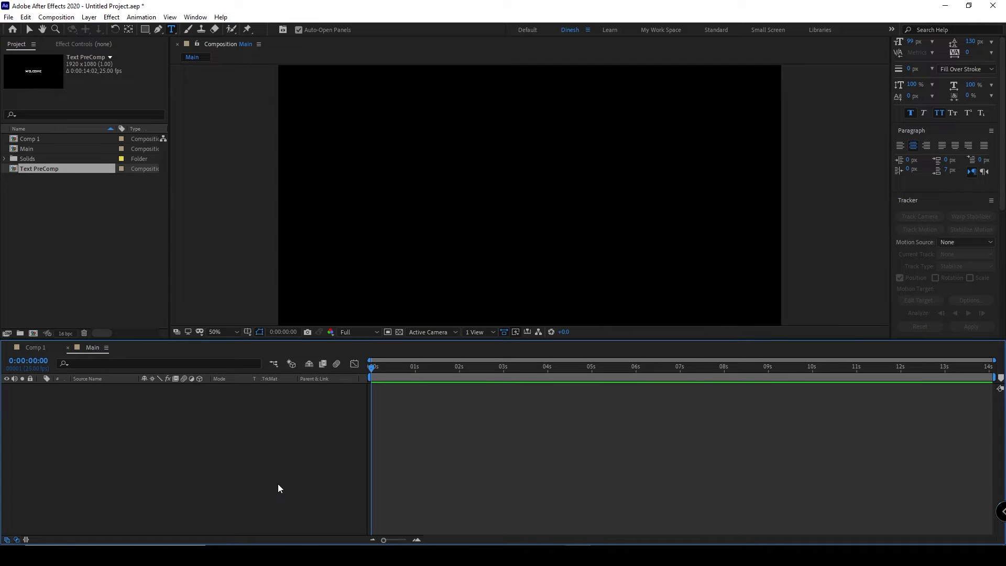
Create a new composition with a width and height of 500 px
key(ctrl+n)
scroll(565, 198, up, 2)
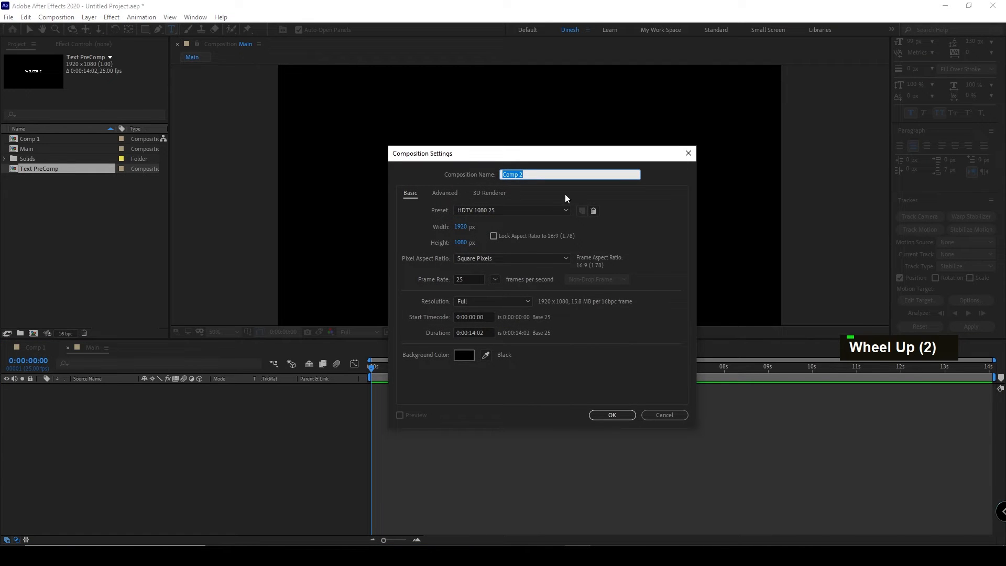
click(460, 227)
text(500)
key(Tab)
text(500)
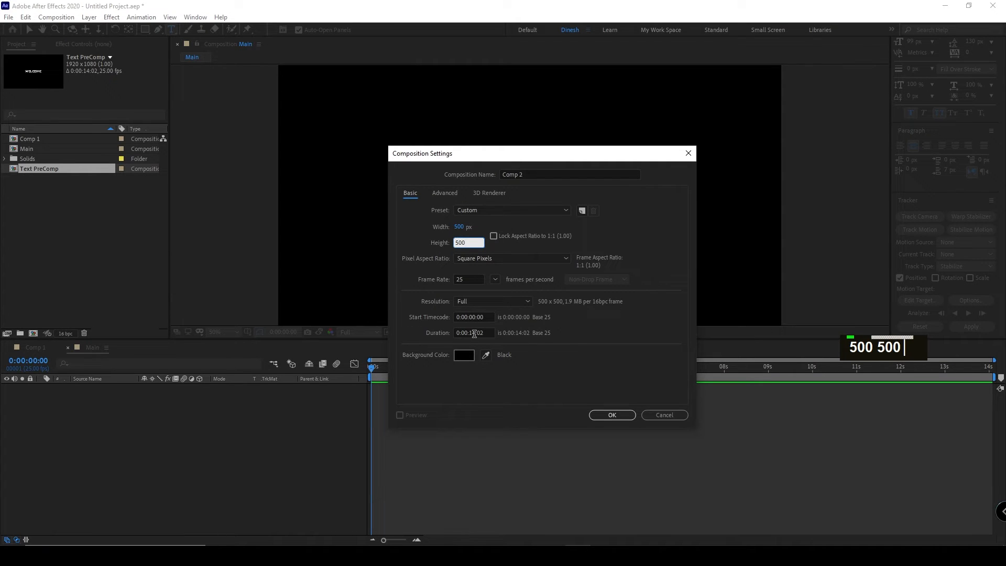
click(612, 415)
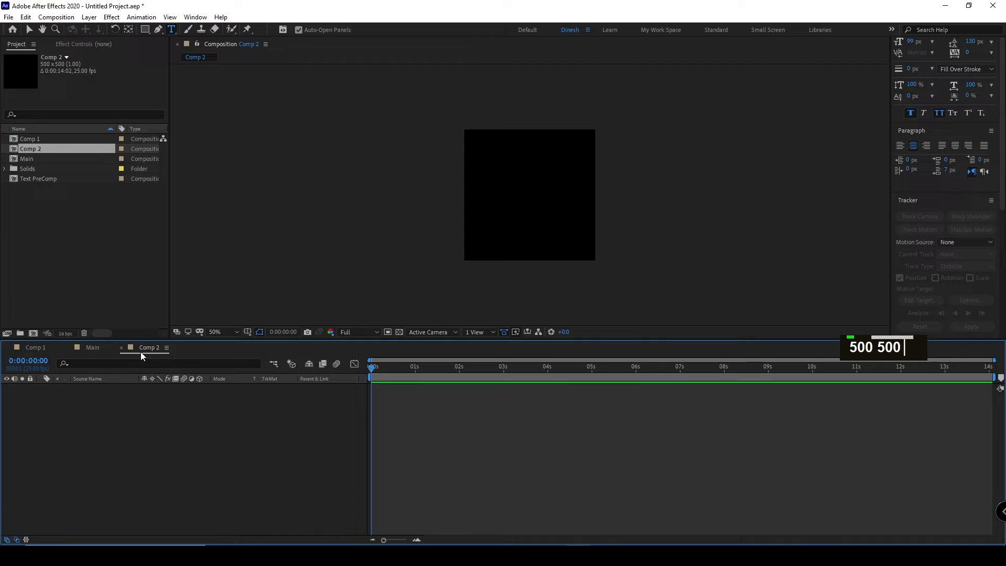
Rename the new 500 px composition as "Pre Comp Animation"
right_click(46, 149)
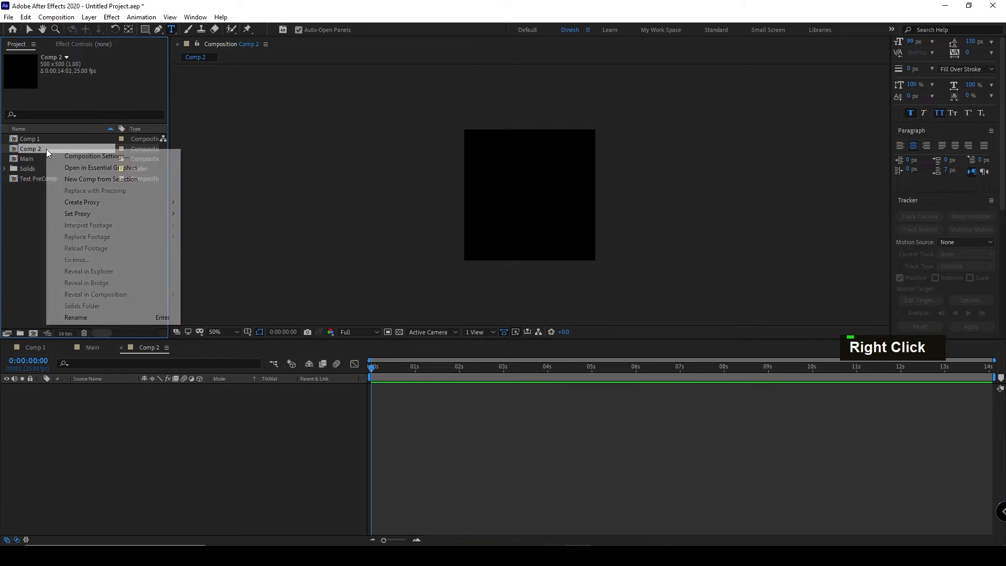
click(90, 315)
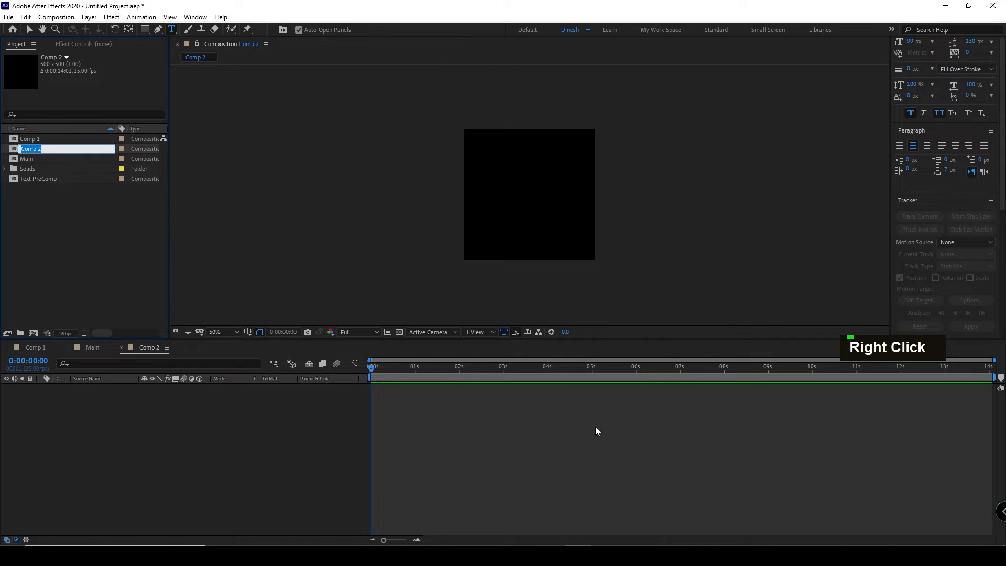
text(Pre Comp Animation)
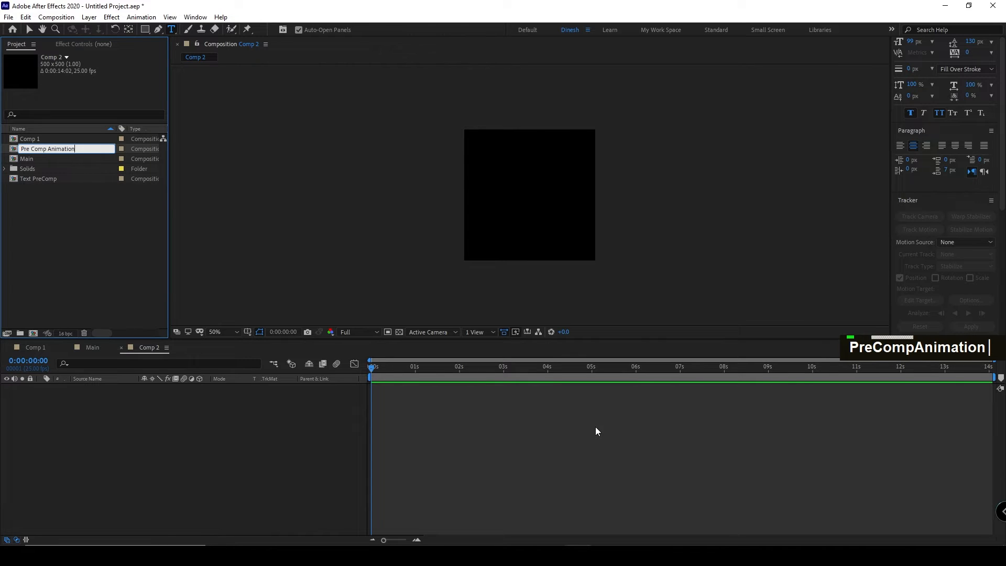
click(243, 423)
Draw a circle with the Ellipse tool and centre it horizontally and vertically in the Pre Comp Animation composition
key(v)
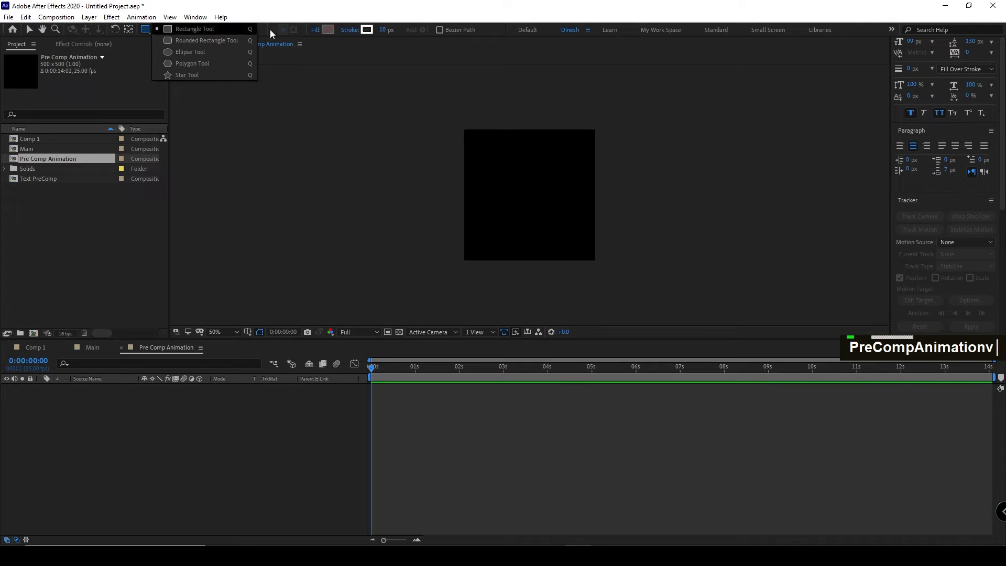
double_click(210, 51)
drag(486, 142, 579, 234)
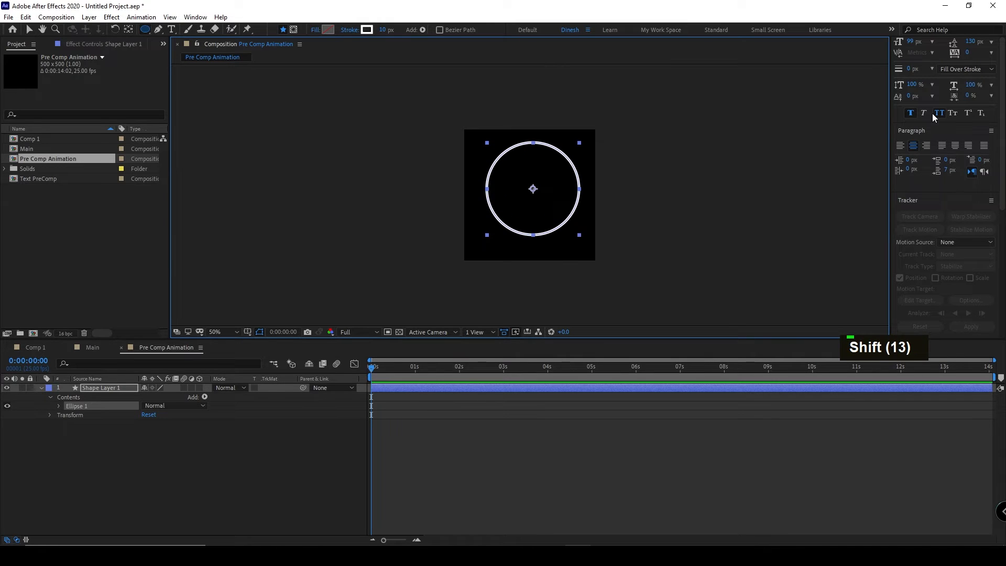
scroll(969, 187, up, 6)
click(919, 179)
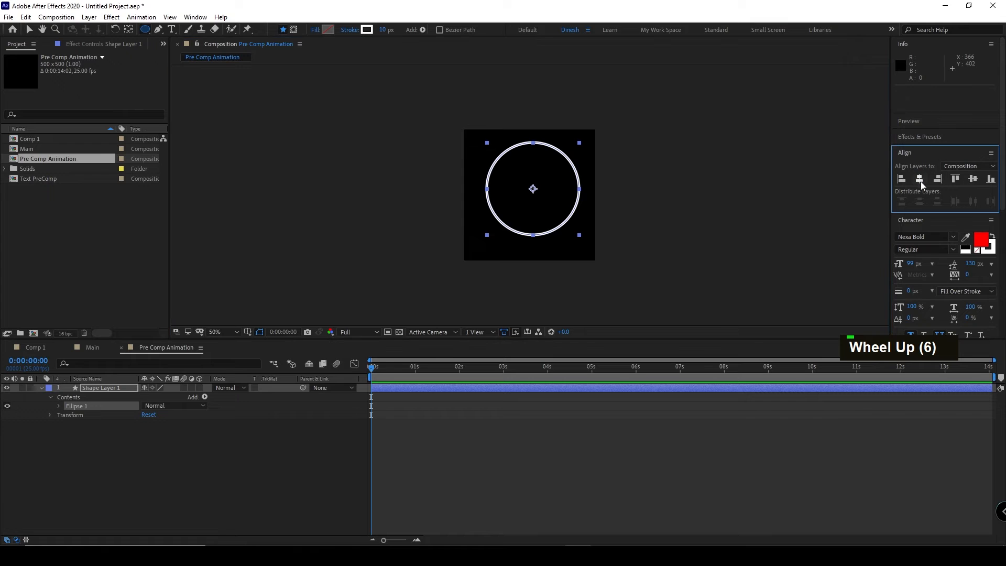
click(969, 179)
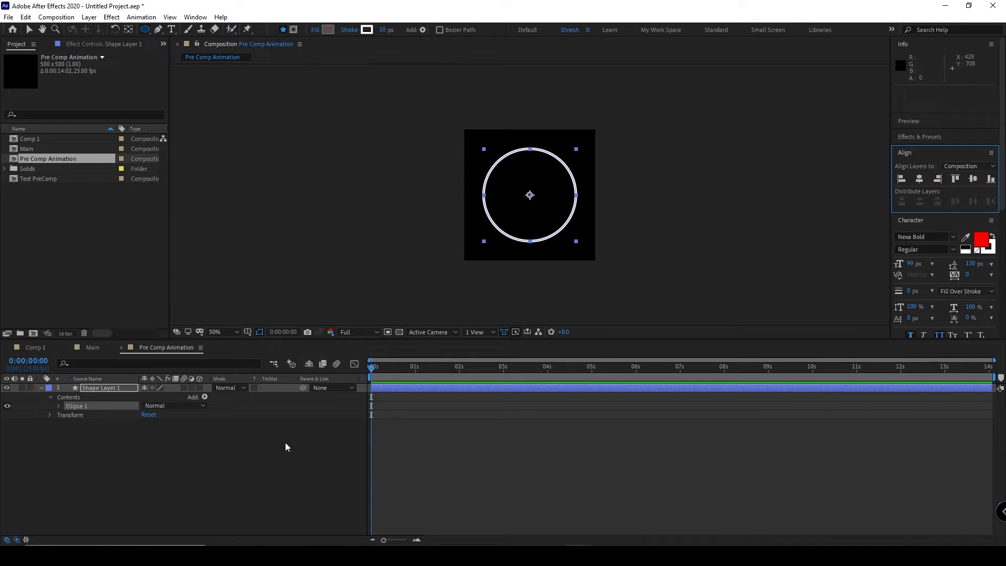
click(278, 461)
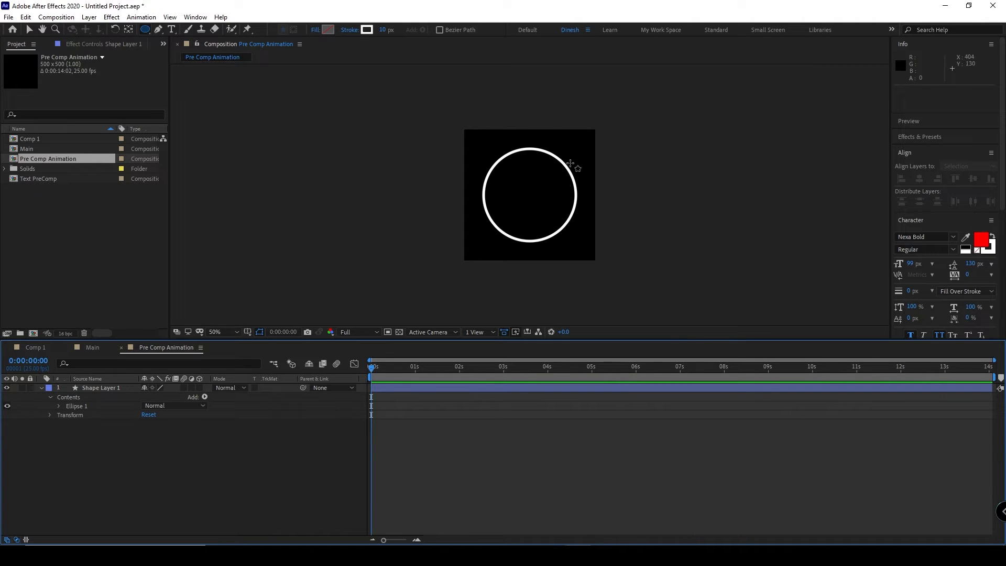
key(v)
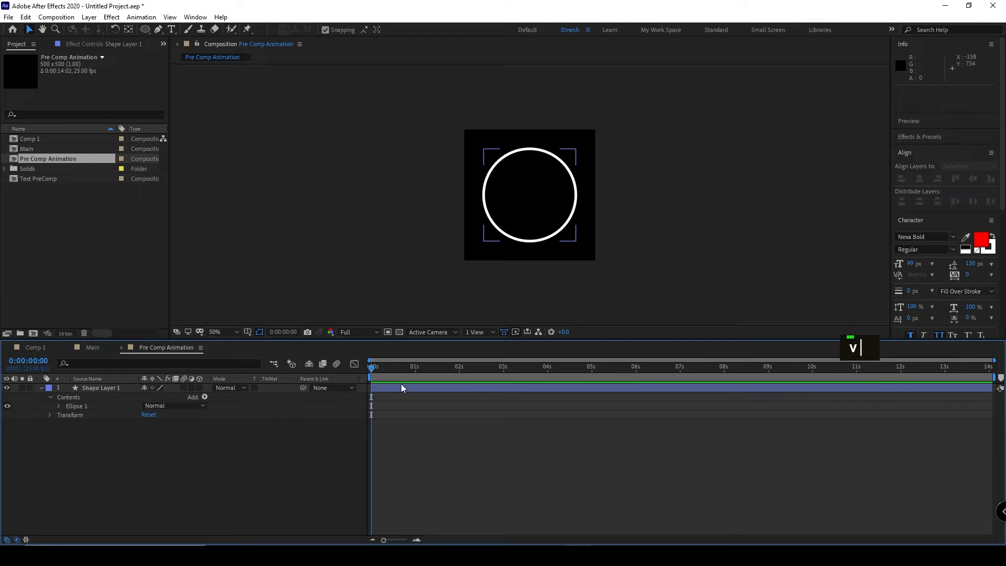
Add a Scale keyframe at 100% to the circle's shape layer at 3 seconds
drag(370, 368, 502, 388)
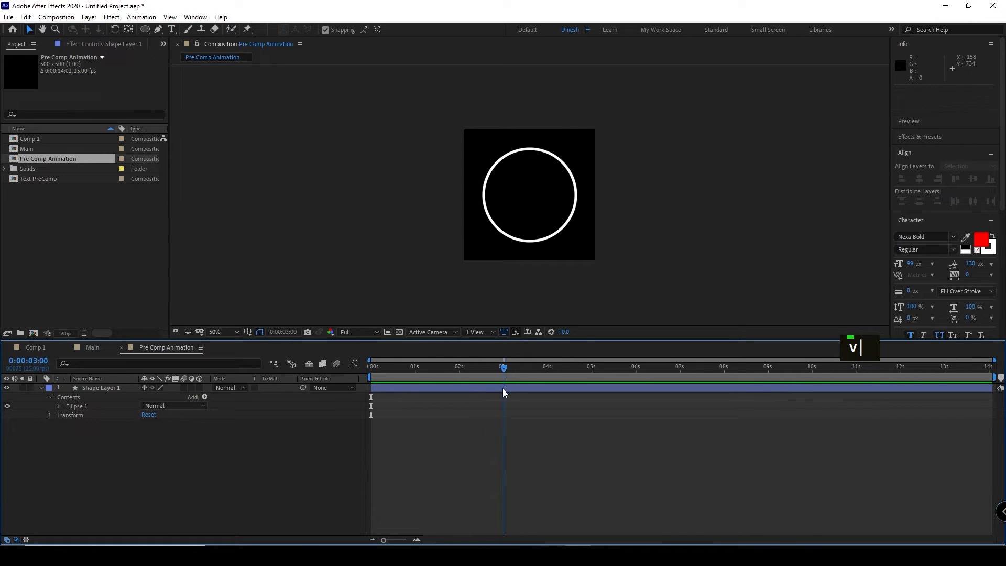
click(107, 387)
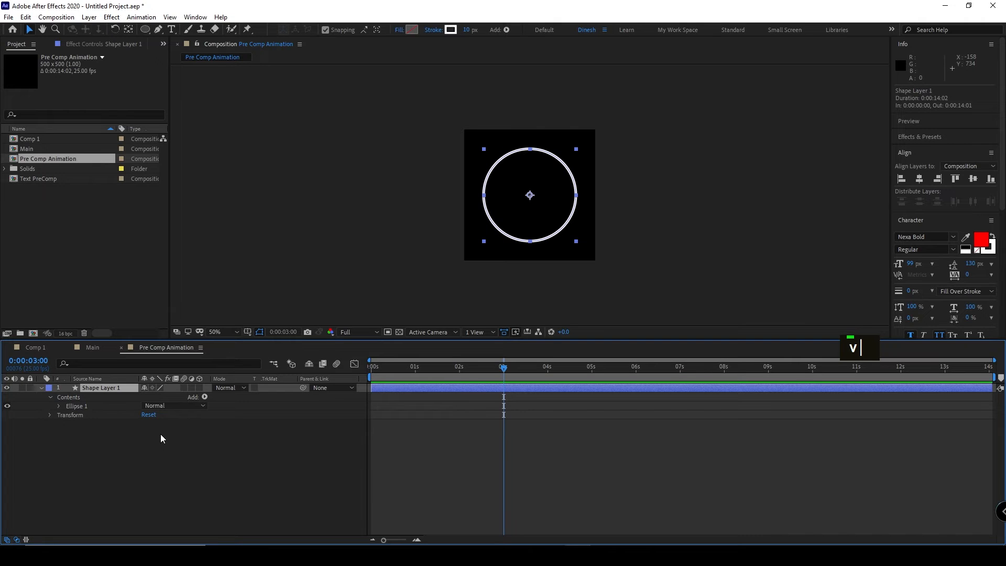
key(s)
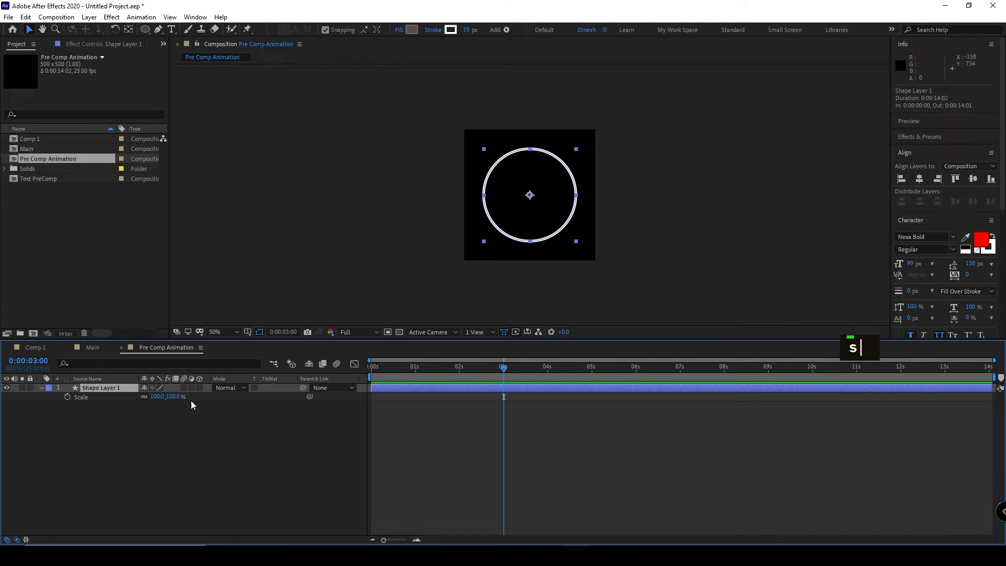
click(66, 398)
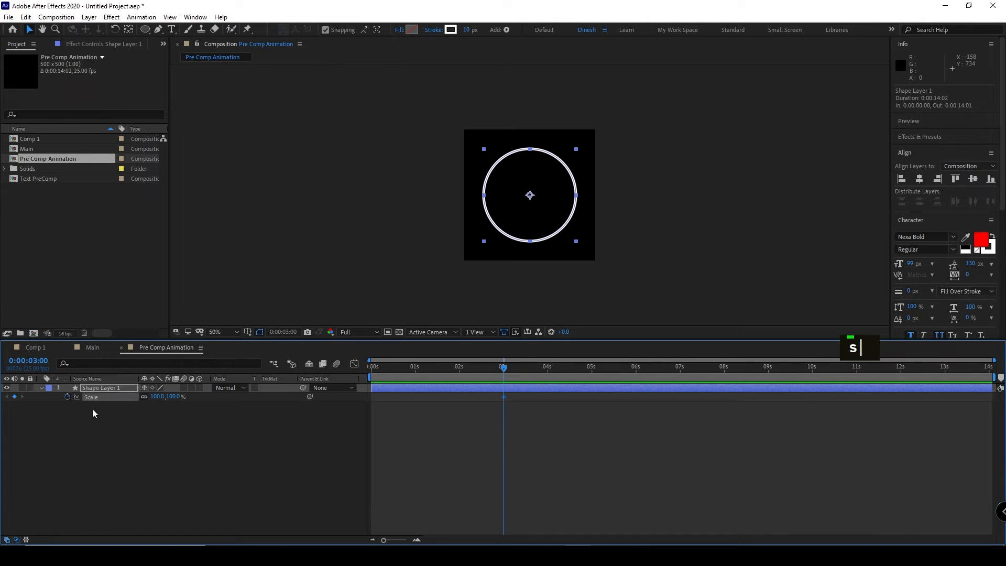
Set the circle layer's scale to 0% at the start of the timeline and preview the growing animation
drag(503, 367, 356, 389)
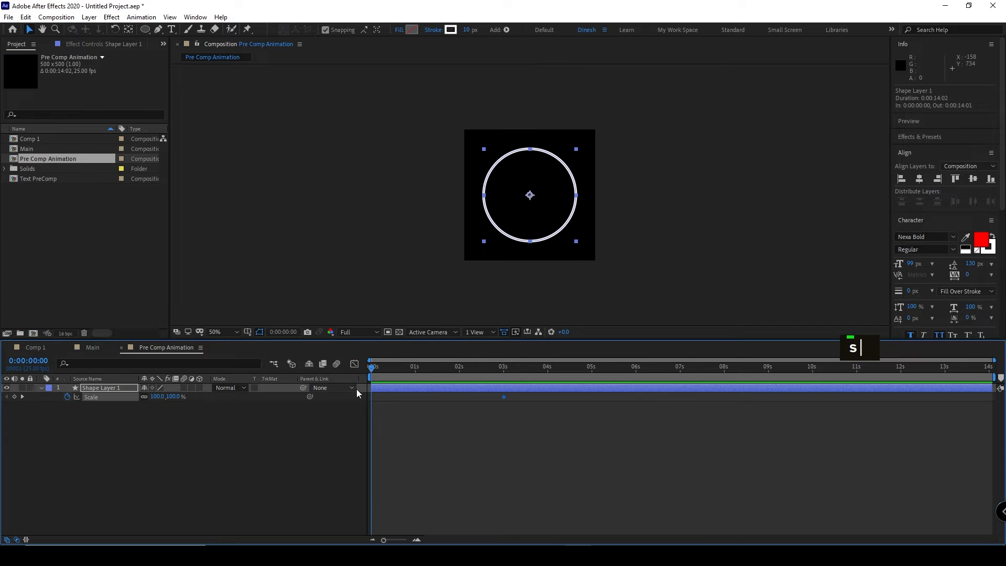
click(158, 397)
text(00)
key(Return)
key(KP_0)
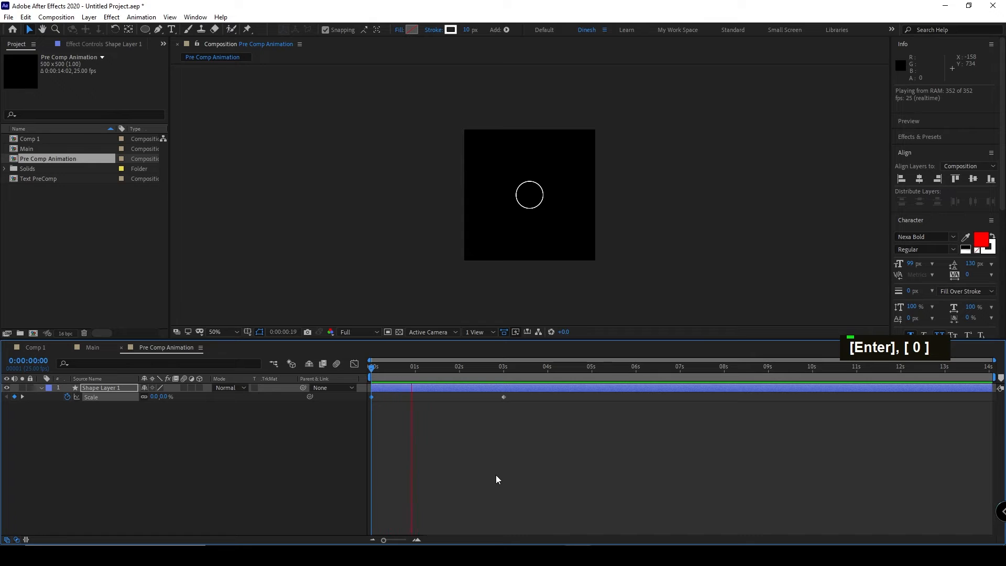
key(space)
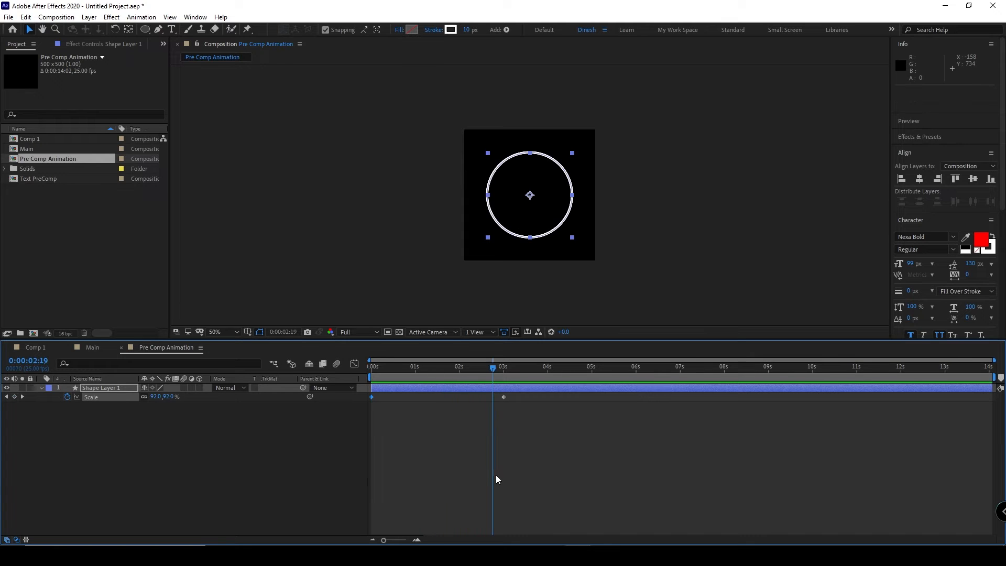
Add a Stroke Width keyframe to the circle's stroke at 0:00:01:10
drag(495, 361, 432, 377)
click(37, 412)
click(36, 388)
click(41, 388)
click(41, 388)
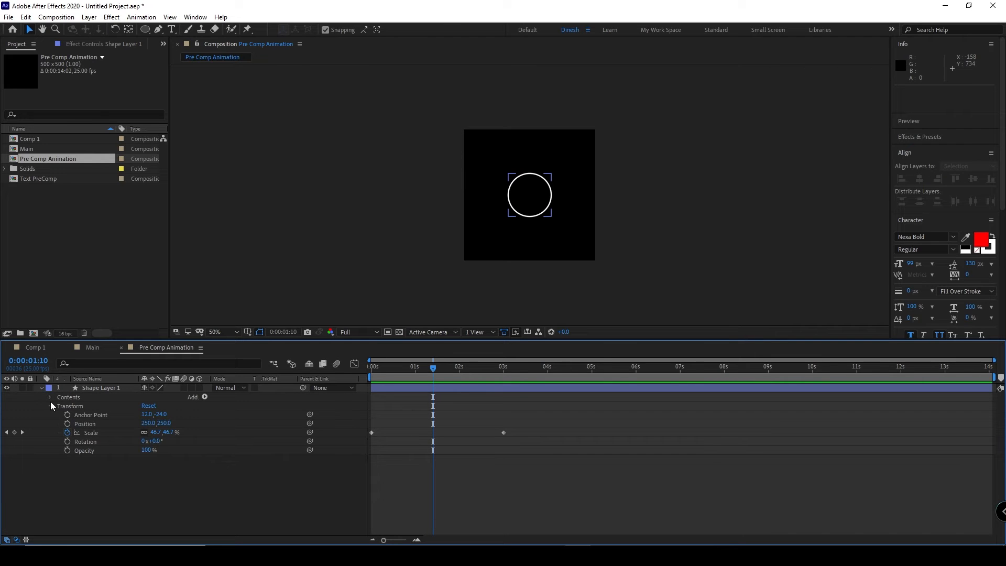
click(51, 405)
click(49, 397)
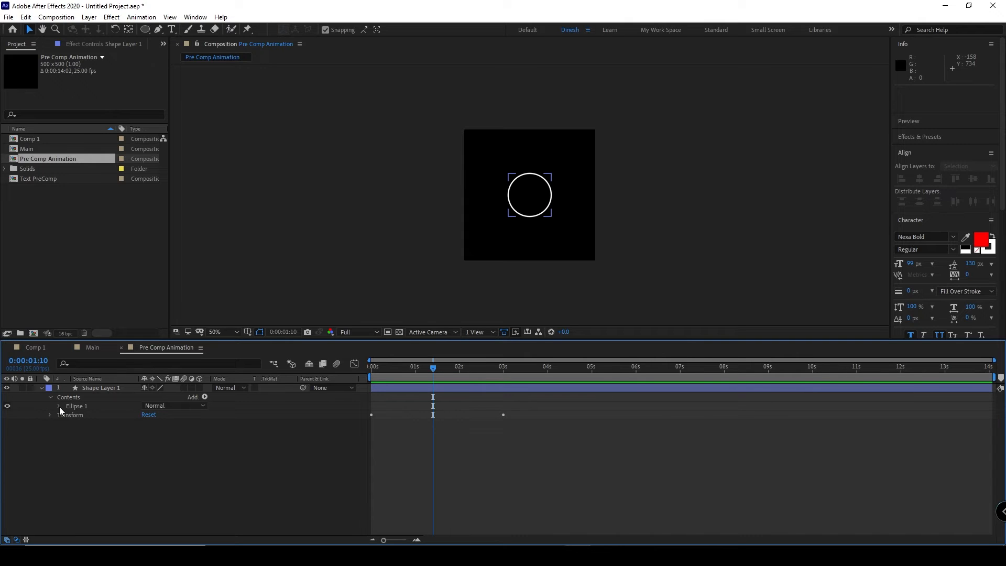
click(59, 406)
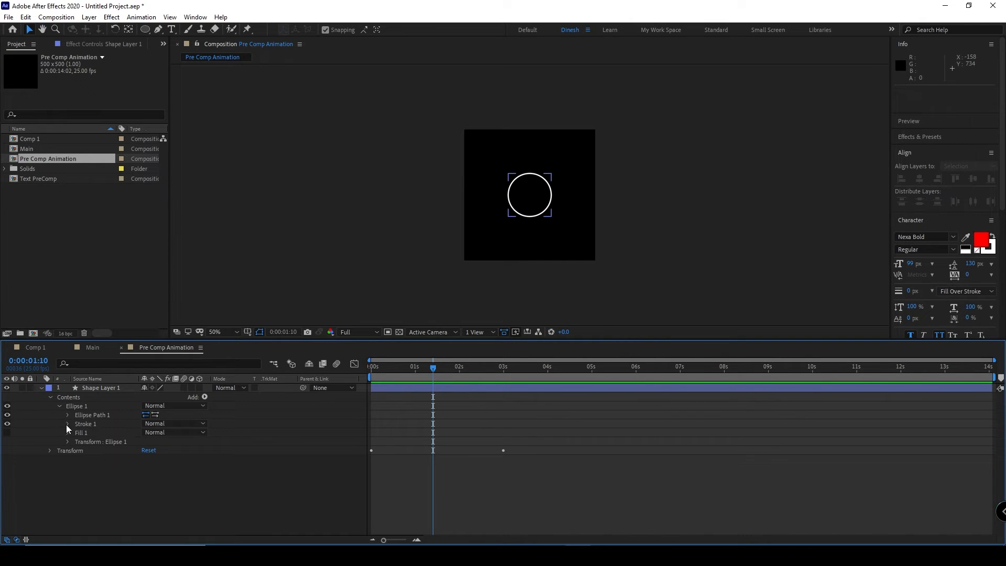
click(67, 425)
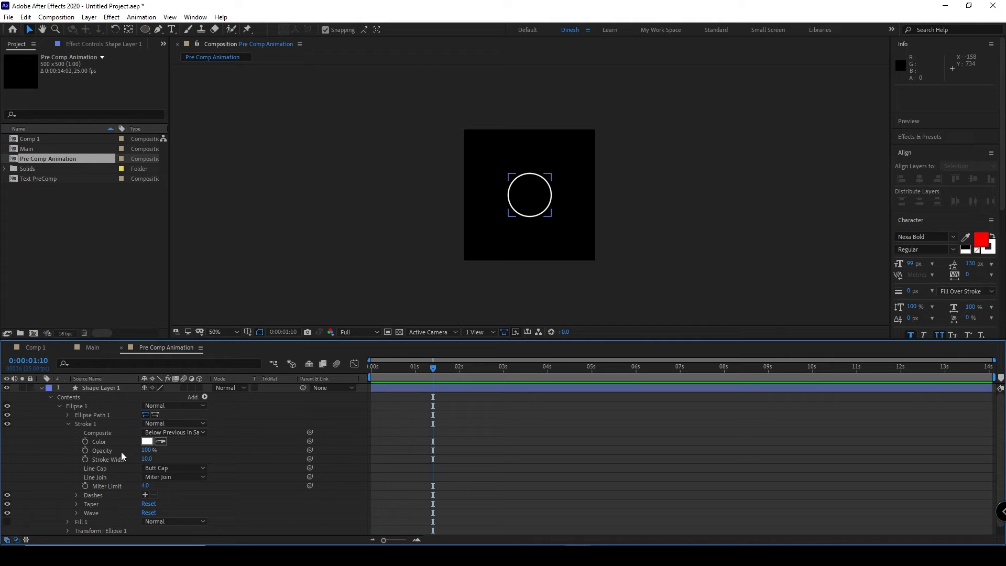
click(85, 459)
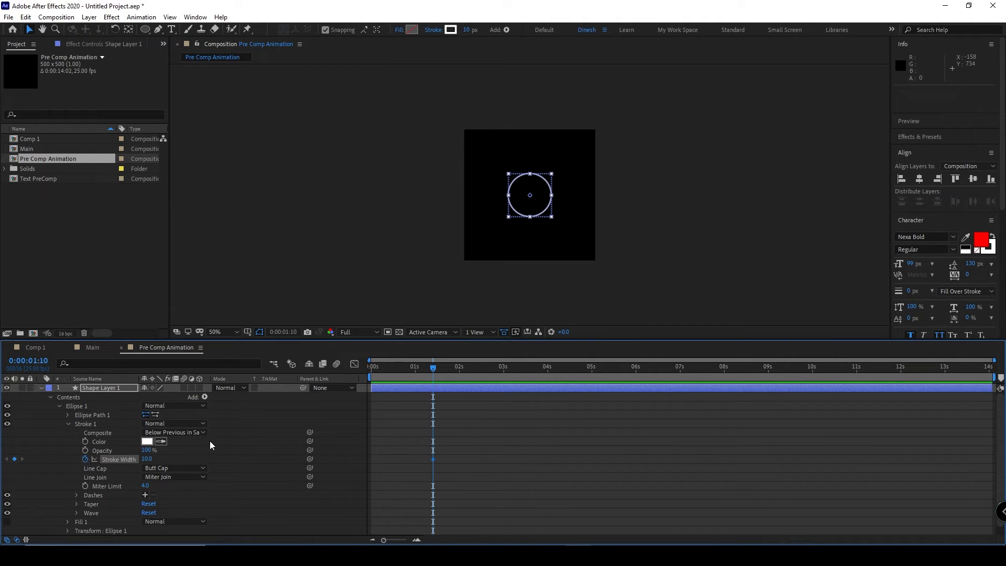
Show only the circle layer's keyframed properties and set its stroke width to 110 at 0:00:01:10
click(122, 387)
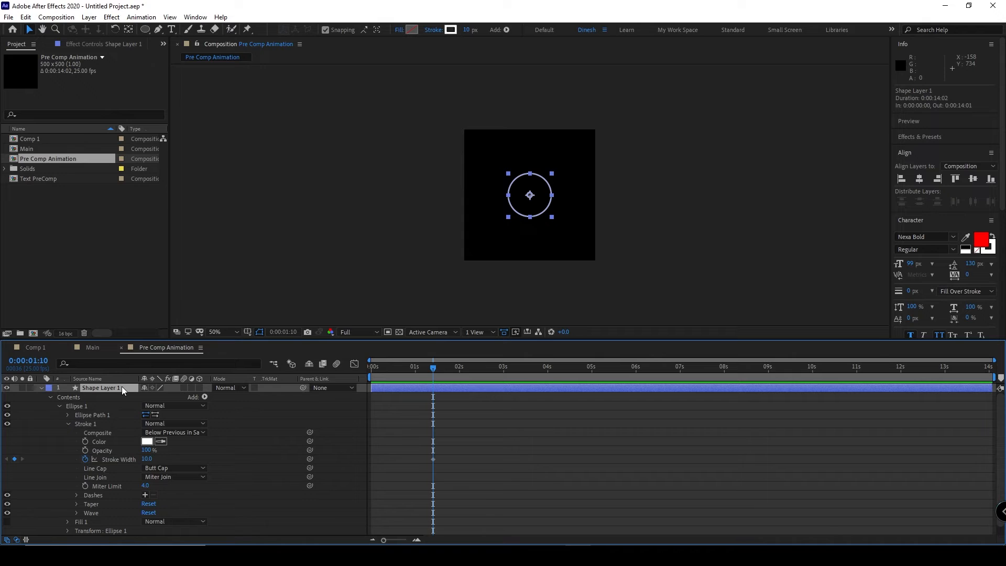
key(u)
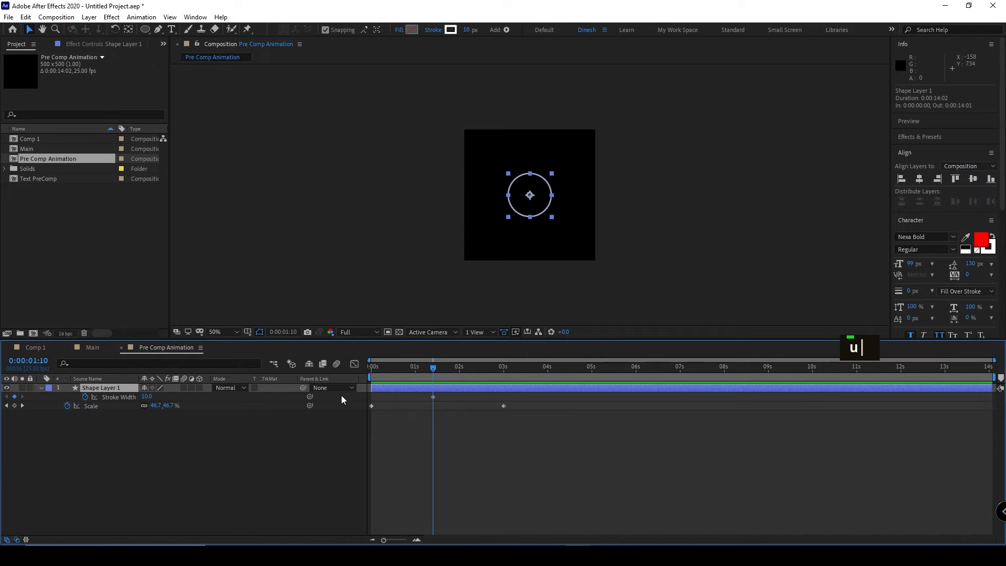
drag(148, 397, 210, 406)
Set the circle's stroke width to 0 at the start of the timeline and again at 3 seconds
drag(433, 368, 371, 369)
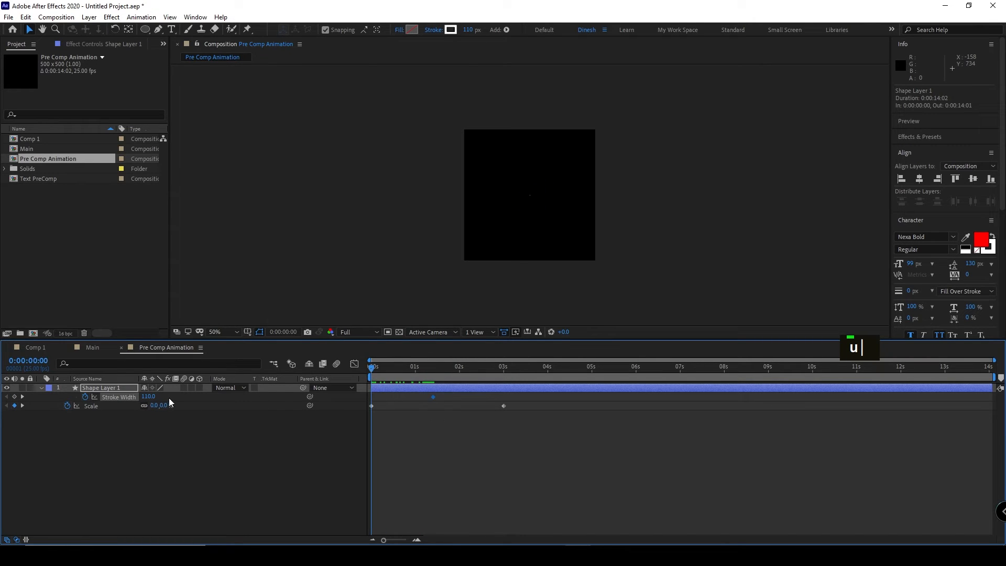
click(145, 397)
text(0)
key(Return)
drag(375, 368, 503, 390)
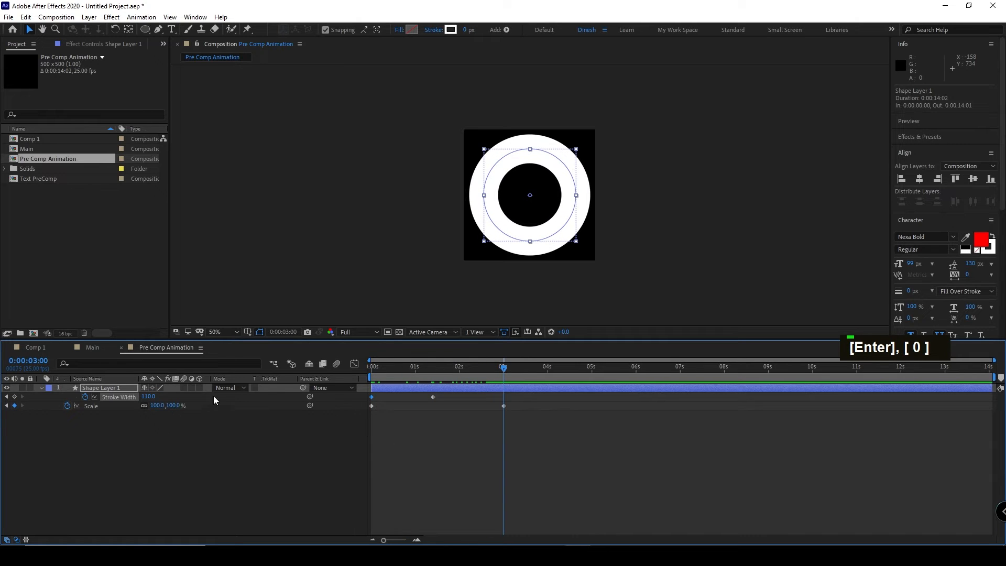
click(146, 396)
text(0)
key(Return)
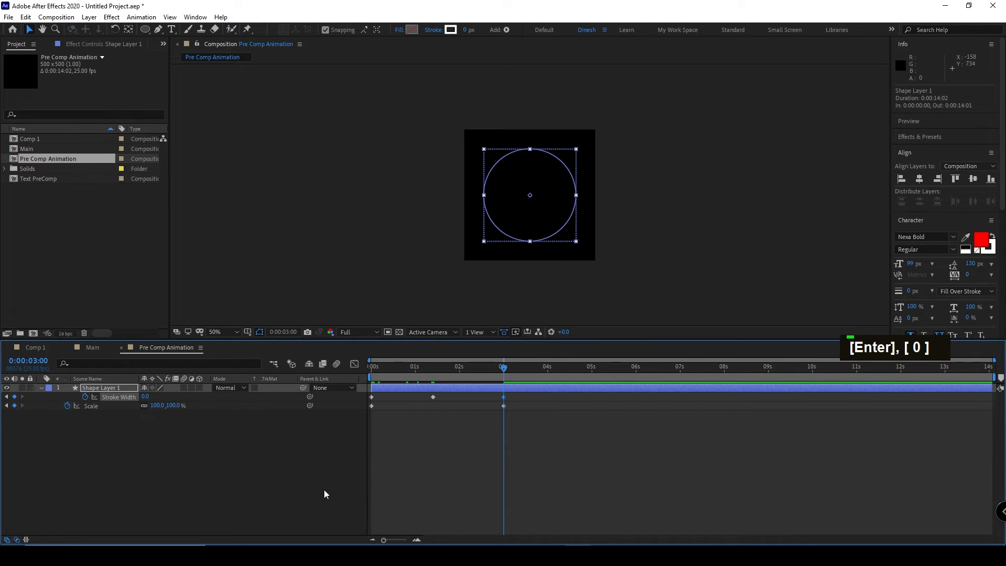
Preview the circle's stroke and scale animation from the start and return to the first frame
click(511, 434)
drag(502, 369, 313, 388)
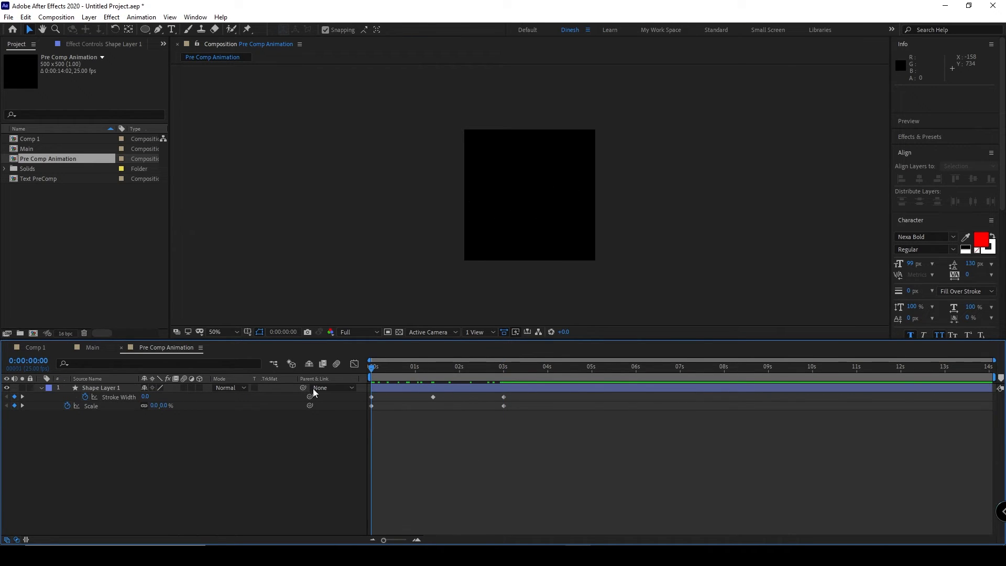
key(space)
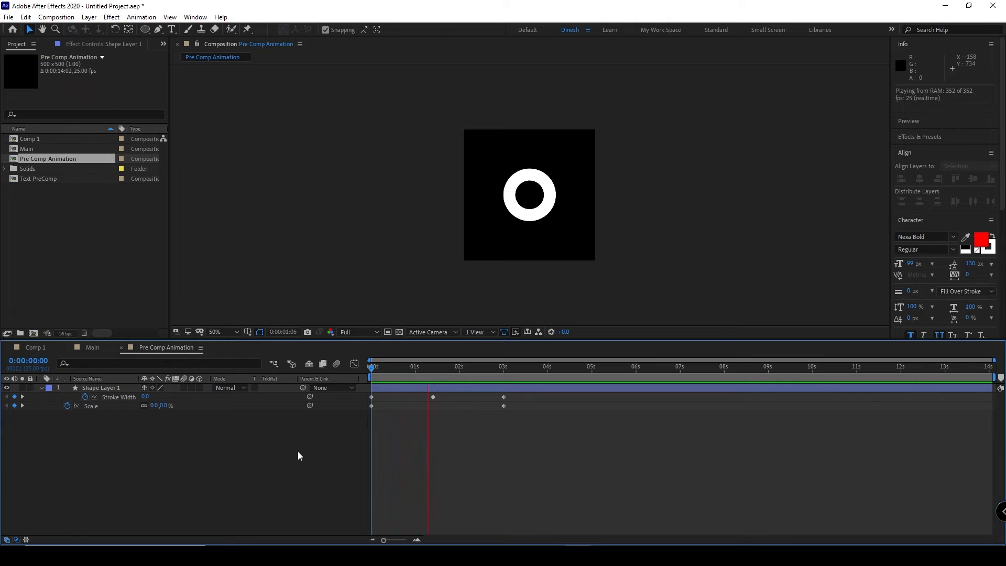
key(space)
mouse_move(523, 370)
mouse_down()
mouse_move(383, 376)
mouse_move(369, 388)
mouse_move(498, 403)
mouse_move(411, 410)
mouse_move(493, 423)
mouse_move(381, 429)
mouse_move(364, 463)
mouse_up()
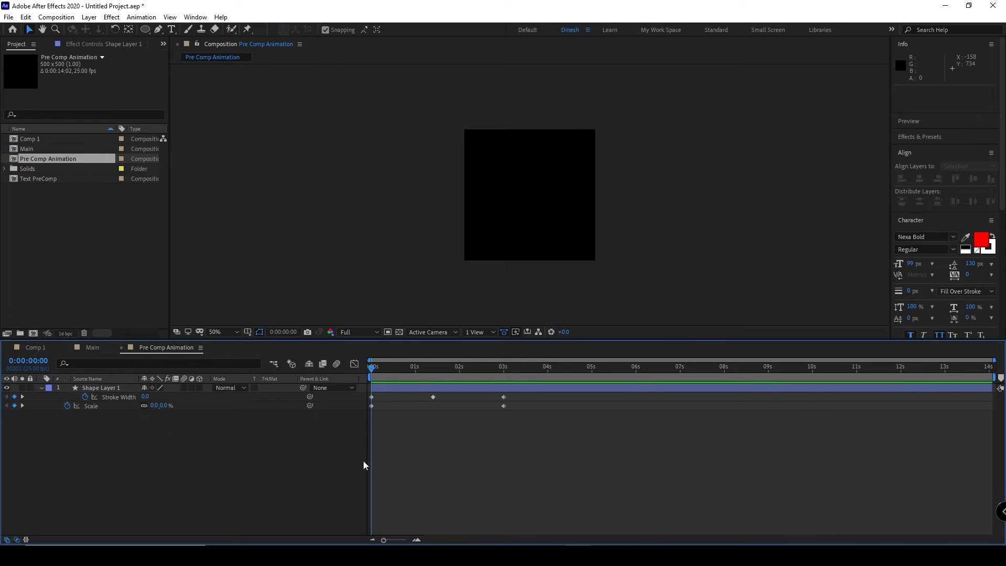
Add the Pre Comp Animation composition as a layer in the Main composition and preview it
click(120, 347)
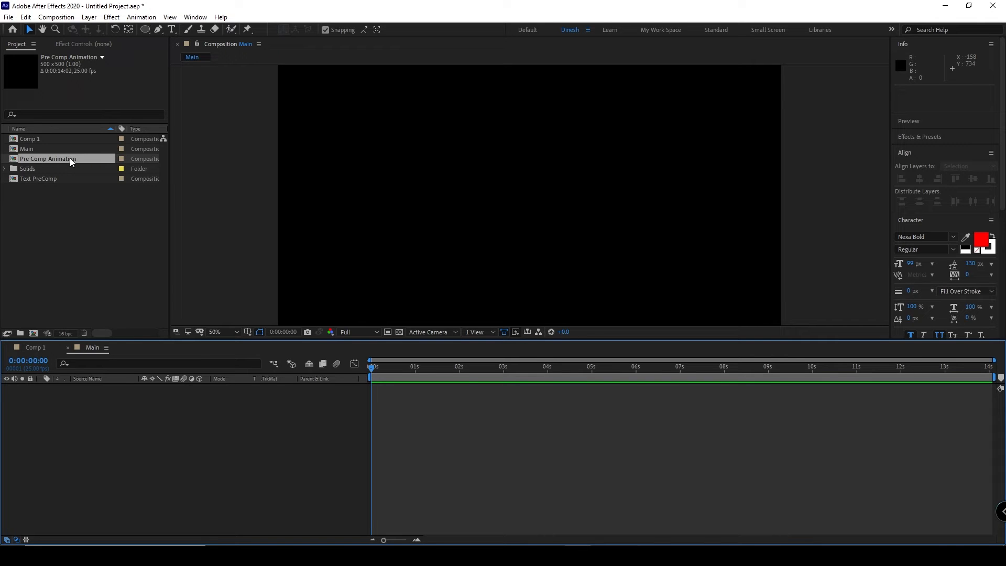
drag(69, 156, 67, 410)
key(space)
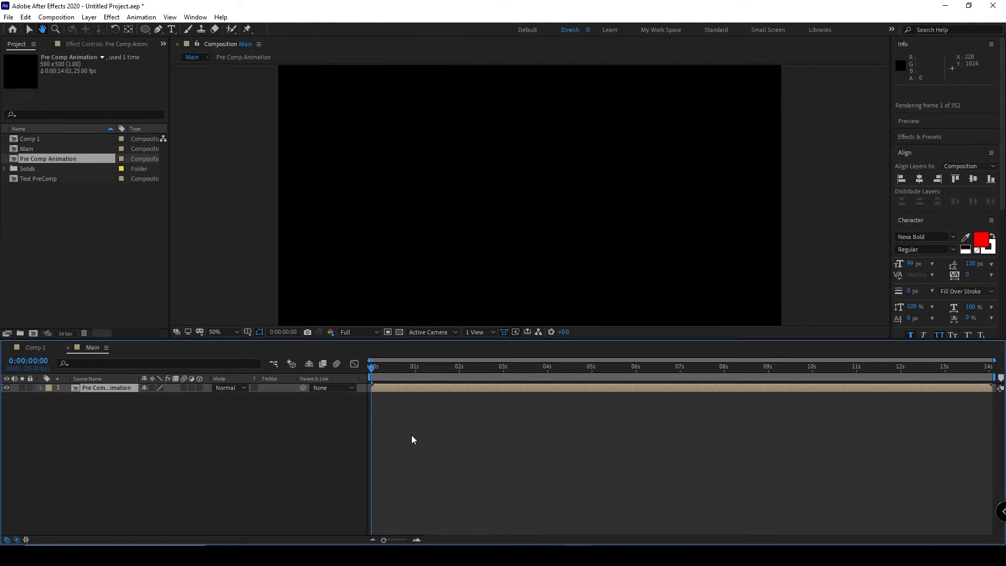
key(space)
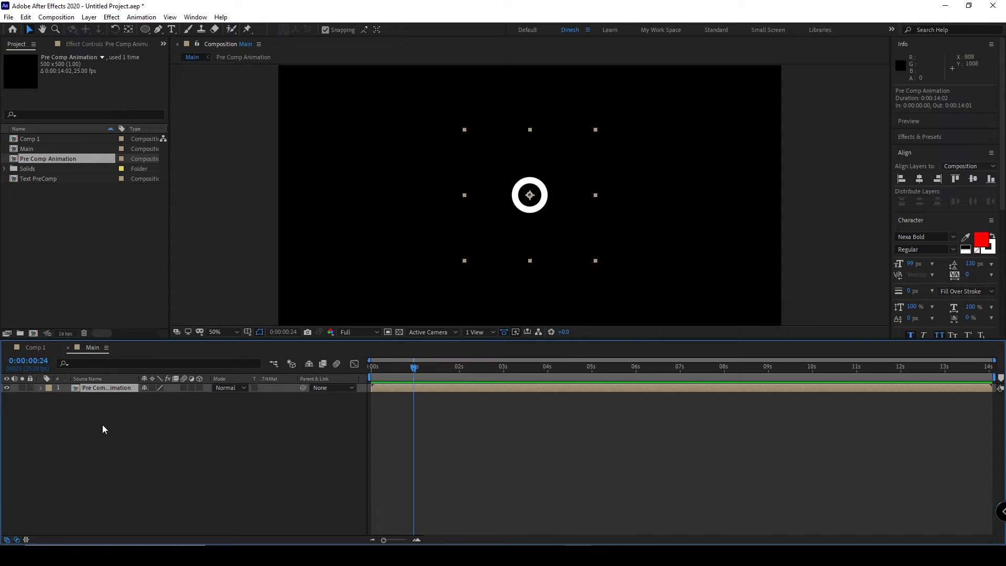
Duplicate the Pre Comp Animation layer and move the copy horizontally to position 1470, 540
key(ctrl+d)
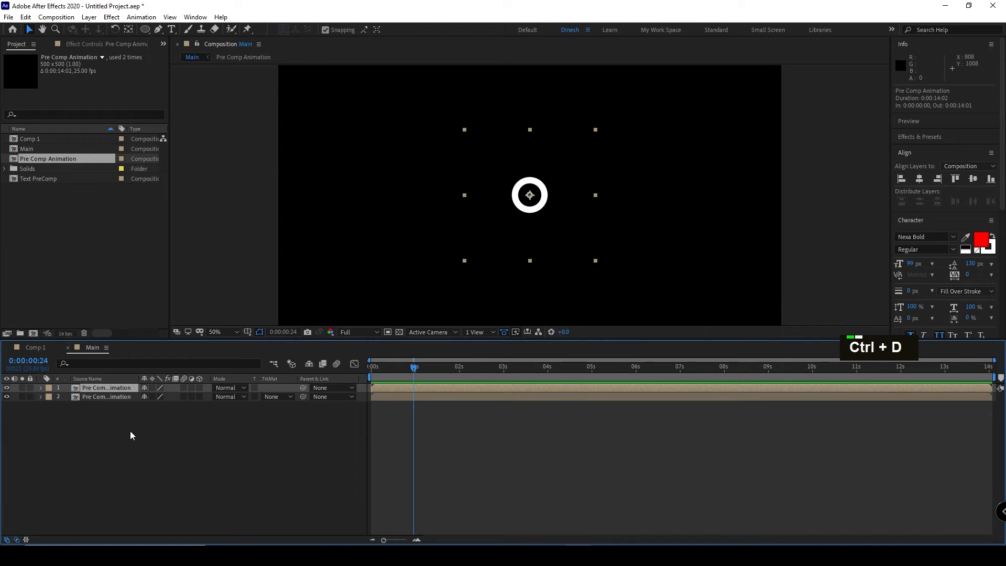
key(p)
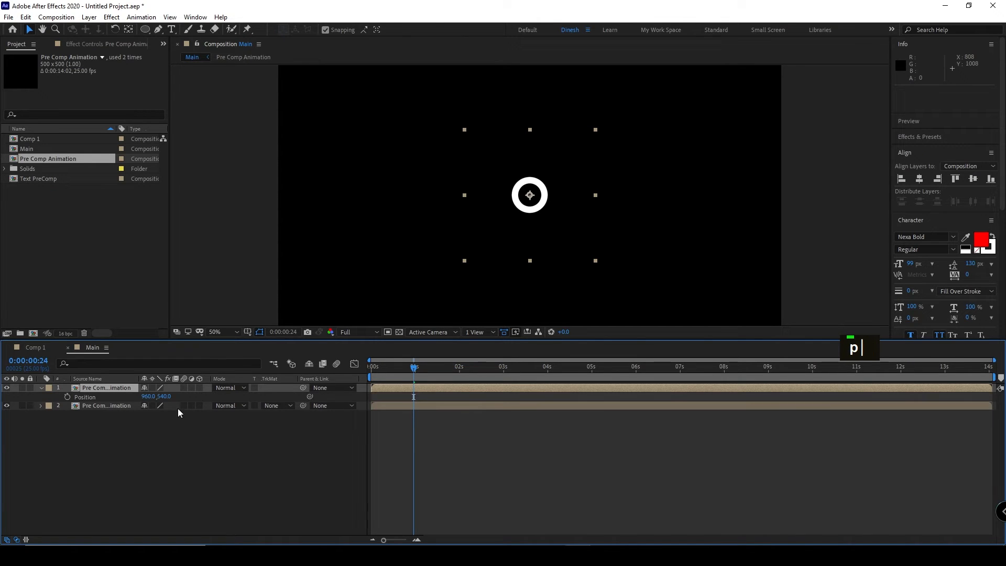
drag(151, 399, 416, 428)
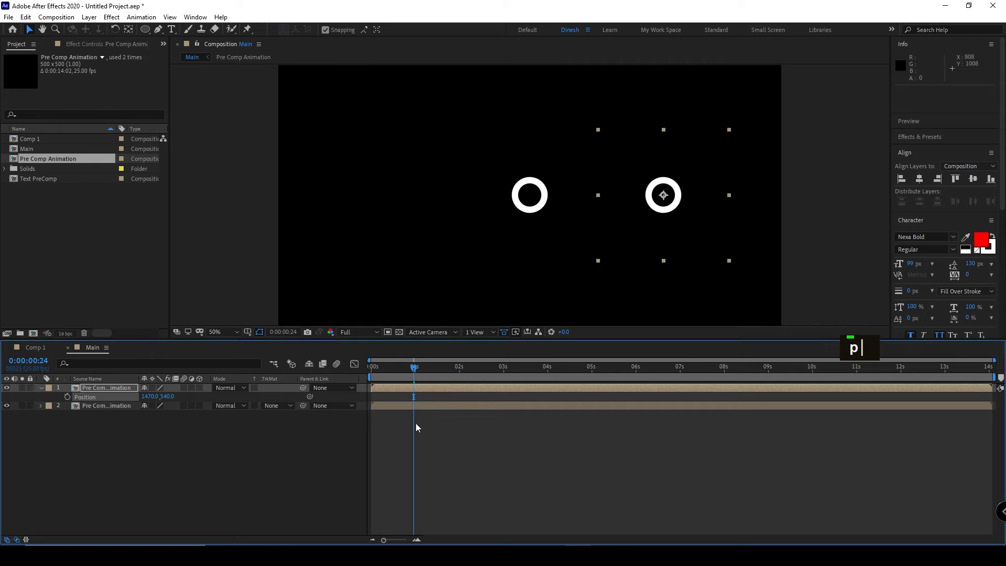
Scale the duplicated Pre Comp Animation layer down to 42%
click(118, 390)
key(s)
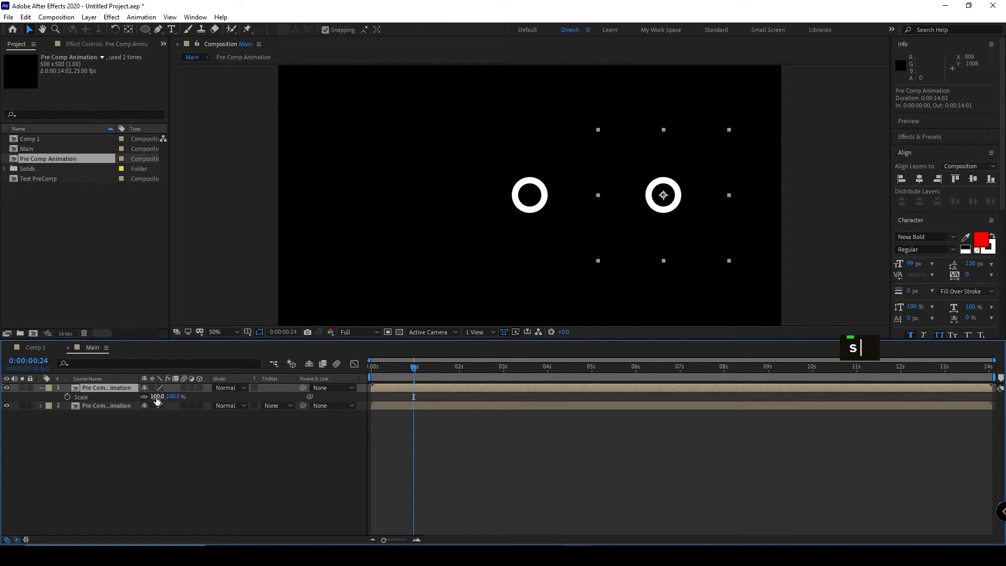
drag(157, 397, 129, 400)
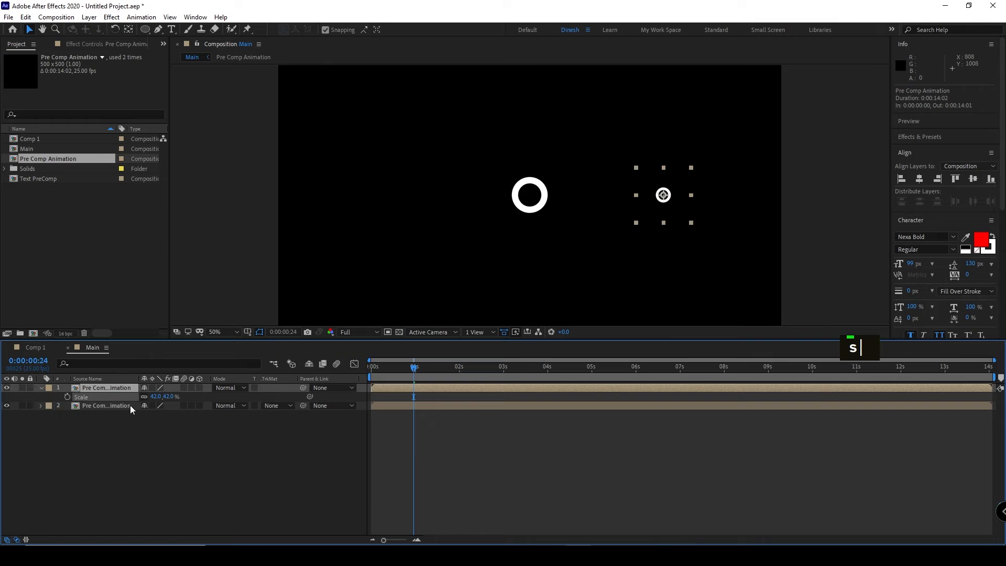
click(228, 470)
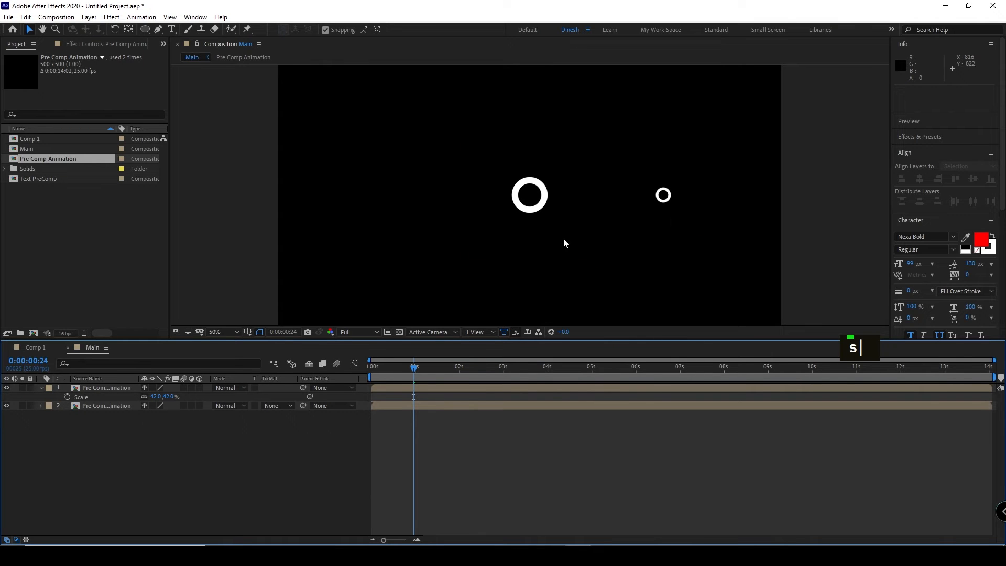
Duplicate the central circle's layer and move the copy to about 300, 314 in the frame's upper left
click(546, 195)
key(ctrl+d)
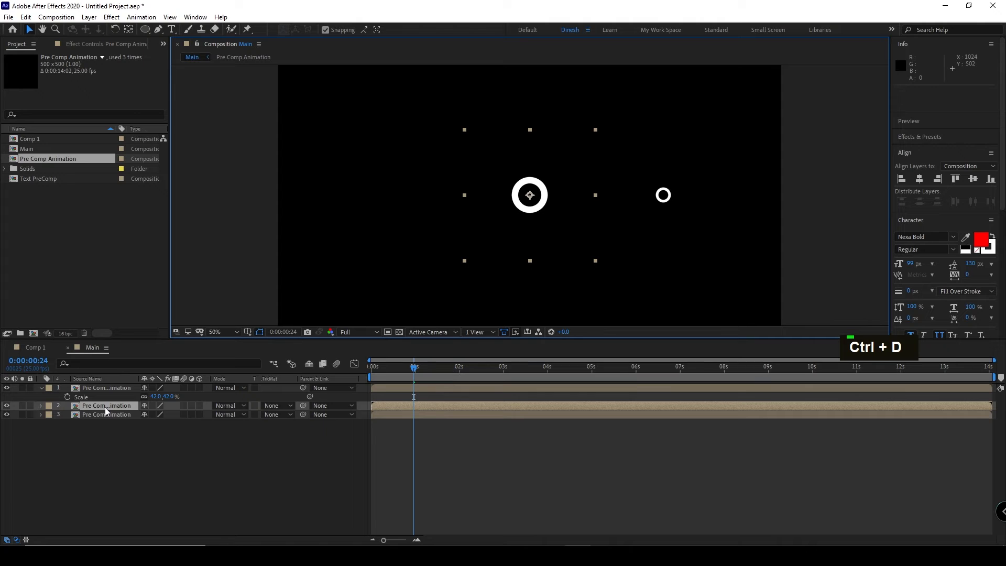
key(p)
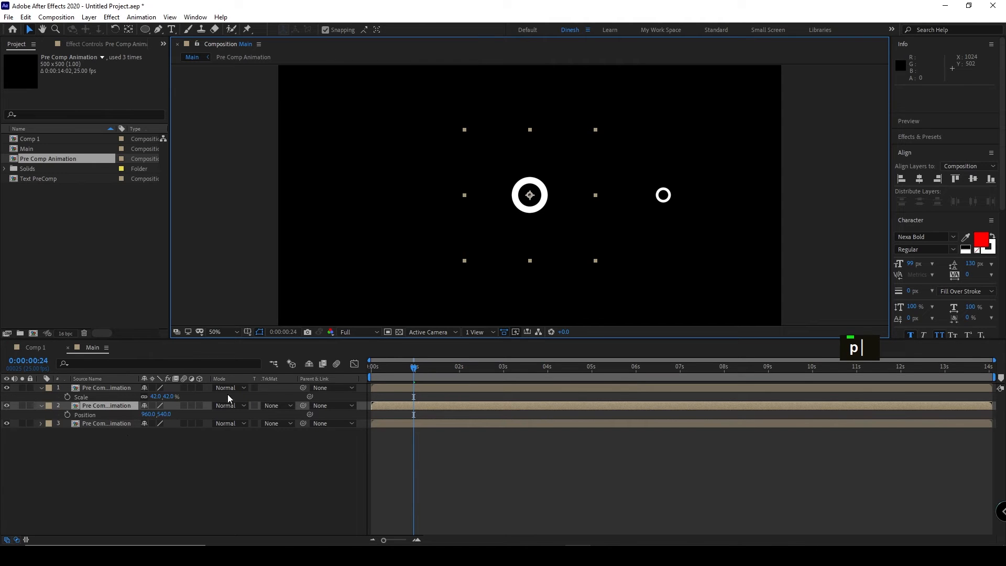
drag(148, 416, 84, 416)
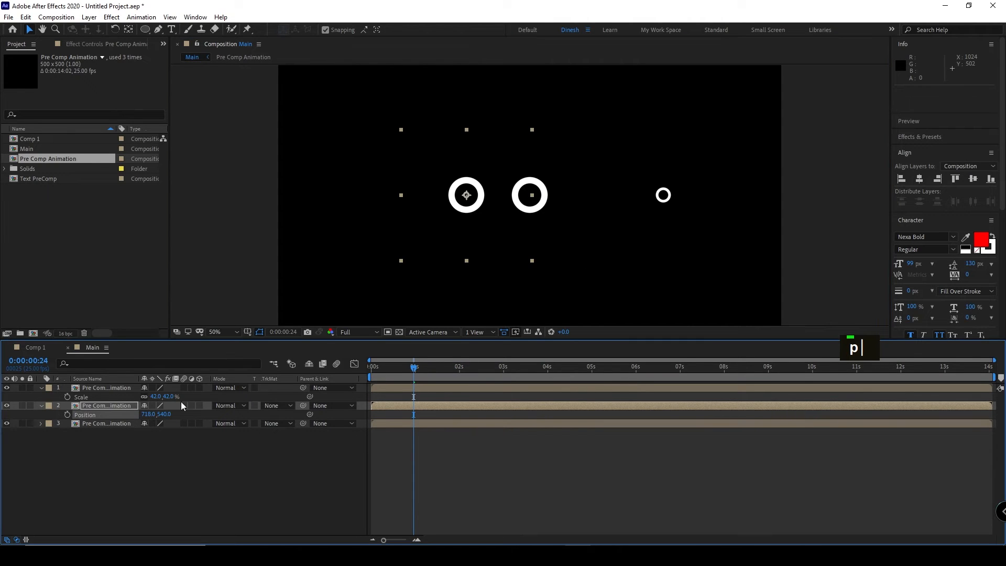
drag(460, 184, 350, 125)
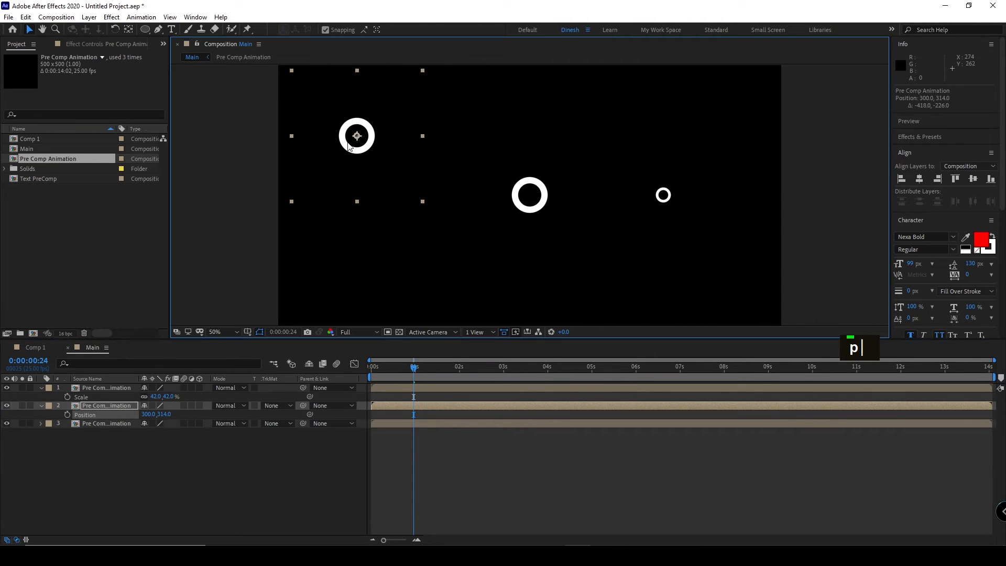
click(337, 469)
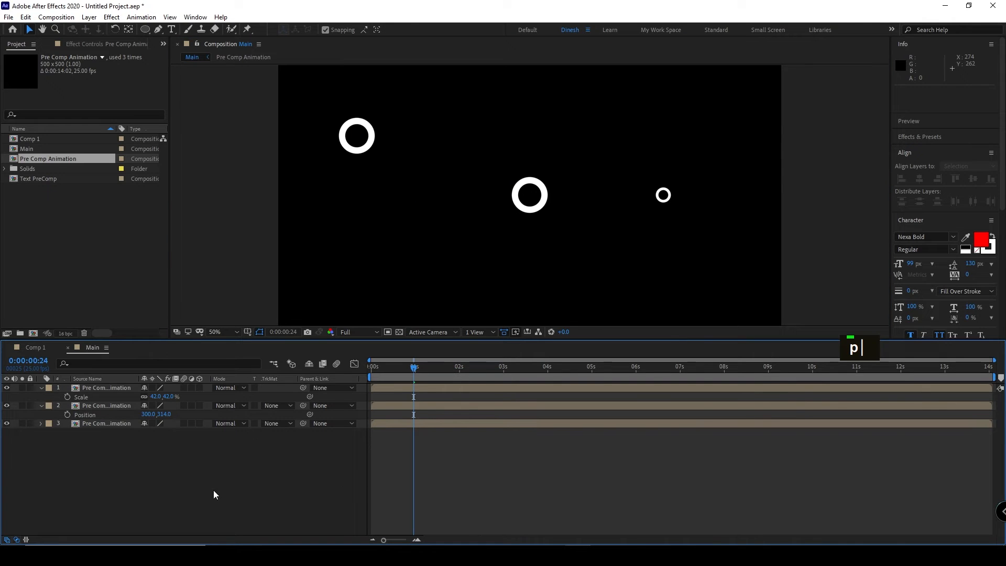
Duplicate the 42% circle layer and place one of the two below and left of the central circle
click(120, 387)
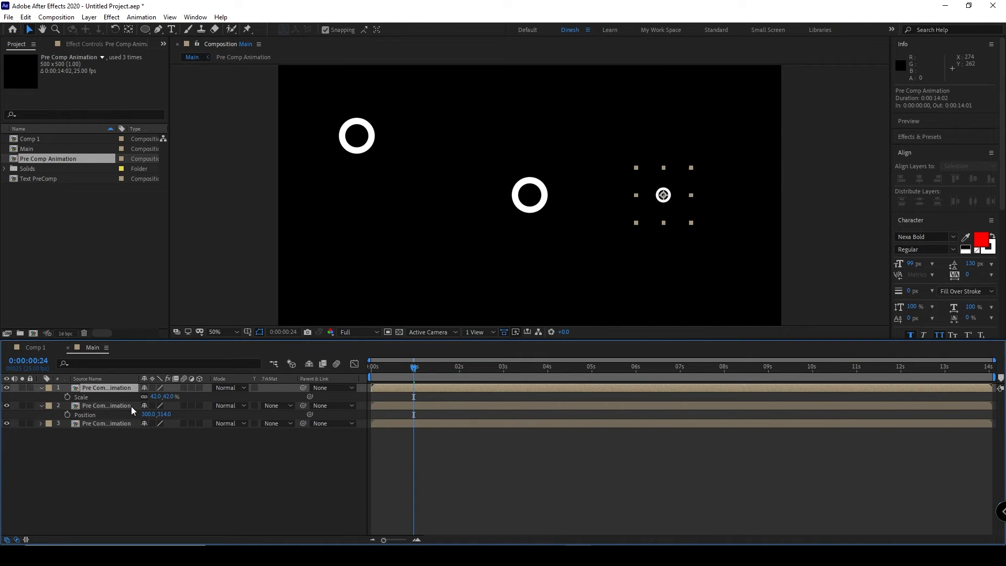
key(ctrl+d)
drag(383, 149, 368, 177)
key(ctrl+z)
click(105, 397)
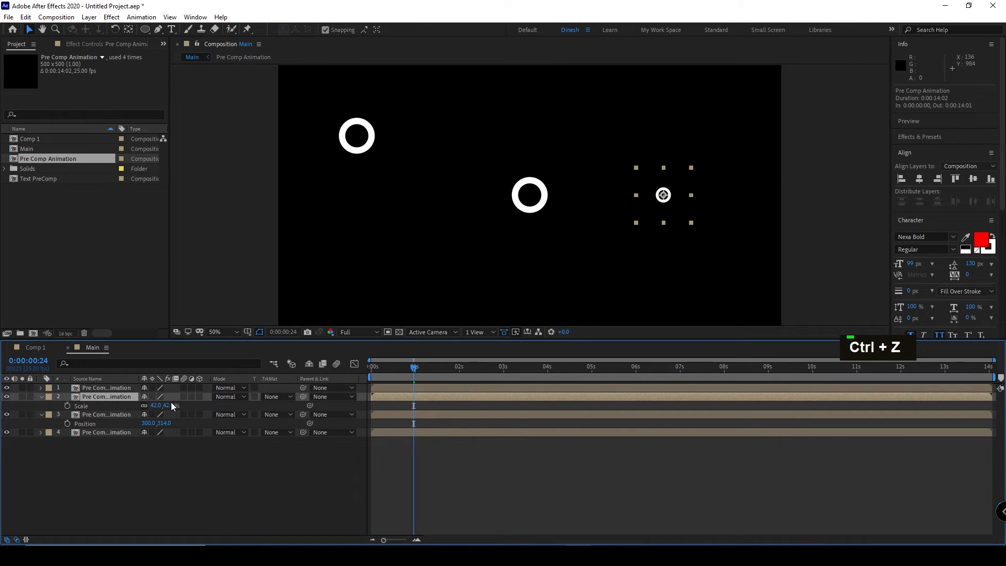
drag(658, 195, 445, 292)
click(381, 491)
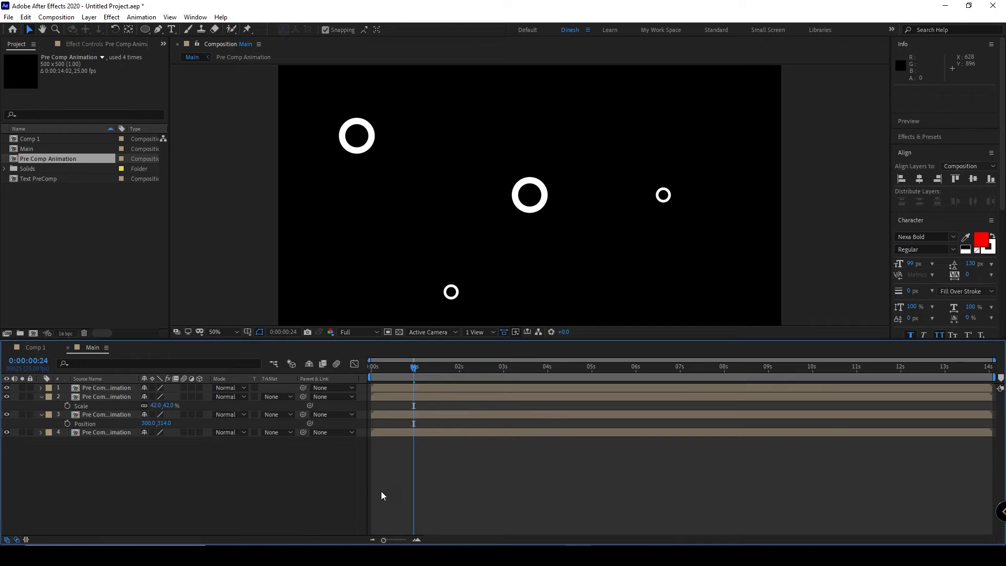
Preview the four circle animations in the Main composition and park the playhead at 0:00:01:18
drag(414, 366, 346, 385)
key(space)
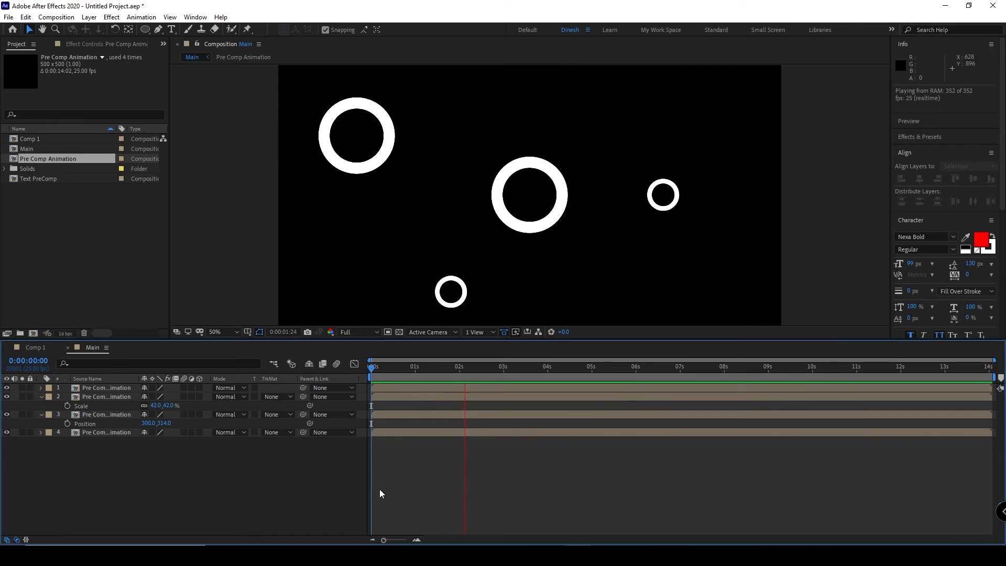
click(540, 372)
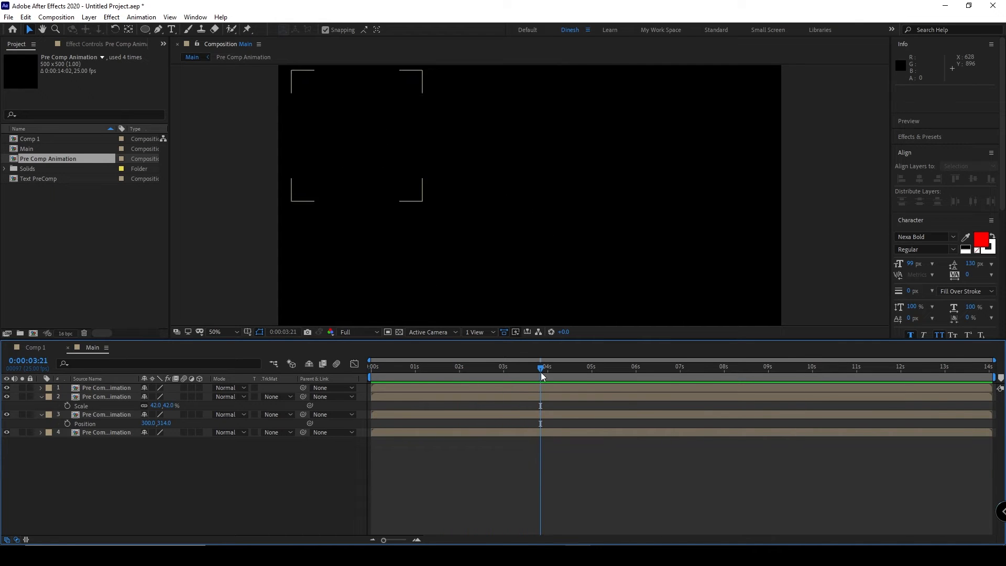
drag(539, 368, 447, 384)
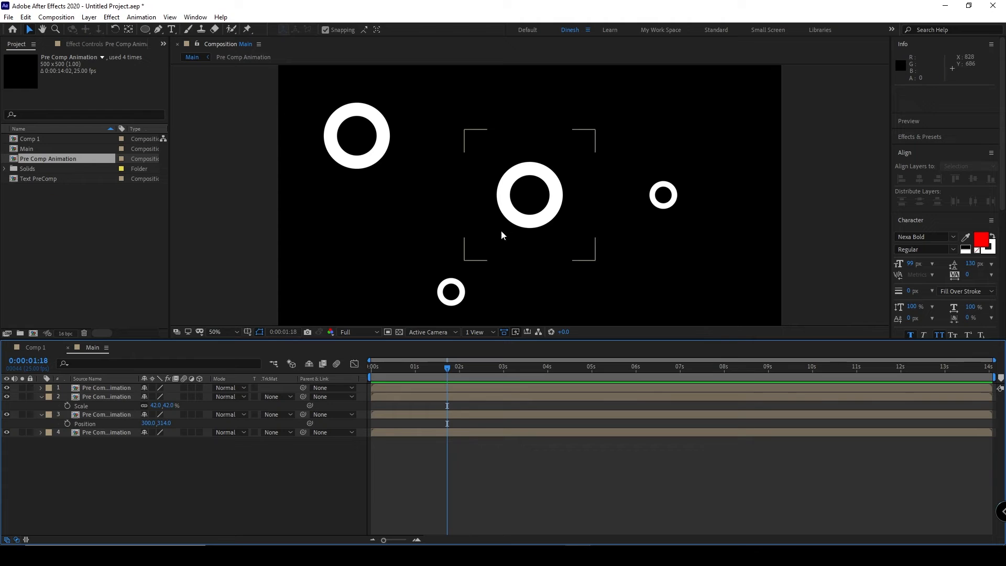
Select the central circle's layer, collapse the Align, Character, Paragraph and Tracker sections, and expand Effects & Presets
click(92, 434)
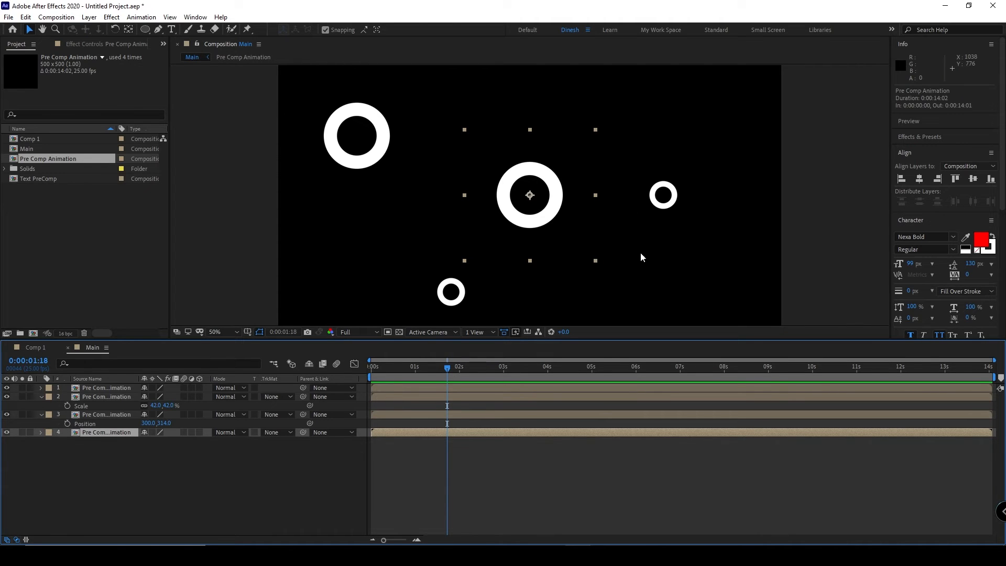
click(972, 155)
click(942, 170)
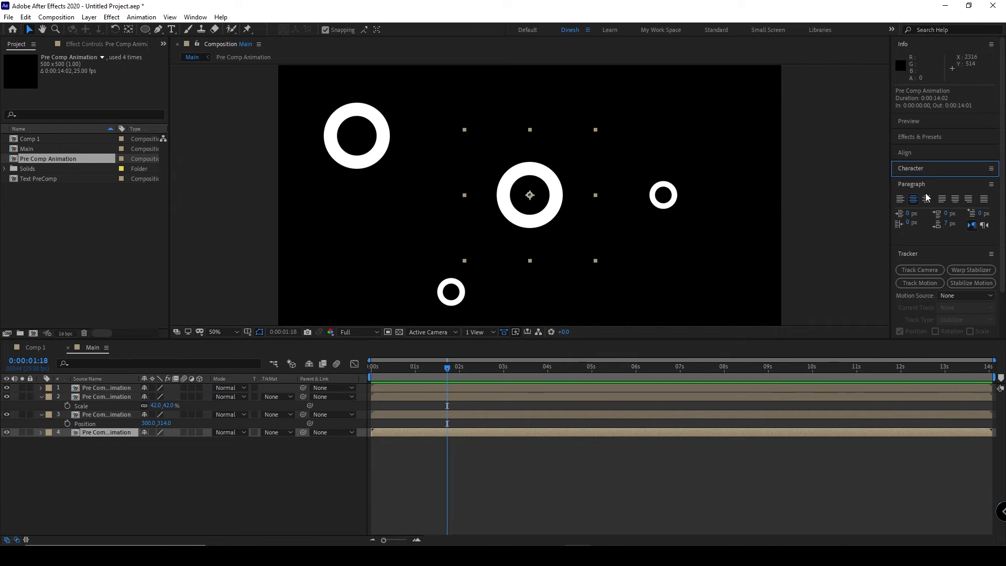
click(928, 186)
click(932, 202)
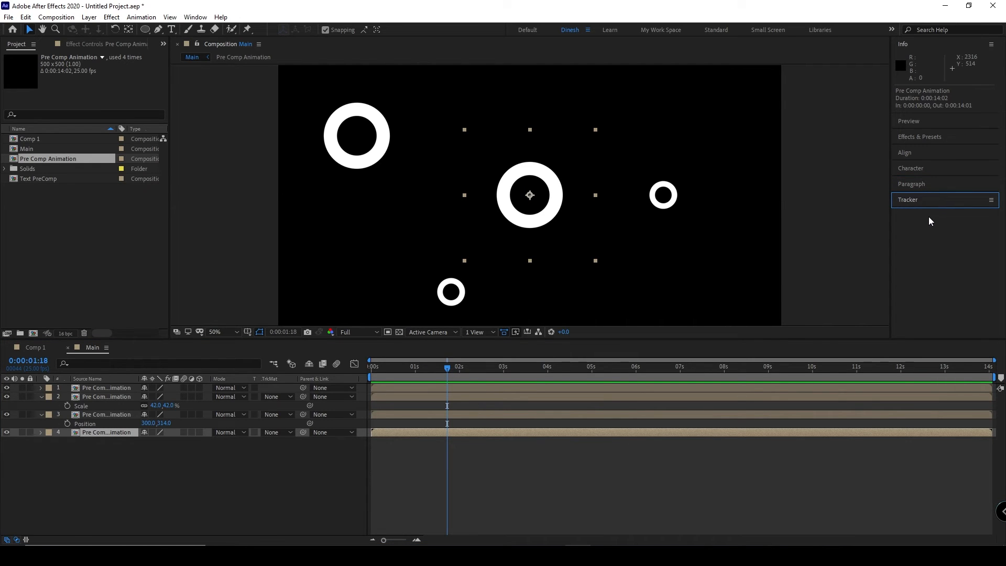
click(904, 136)
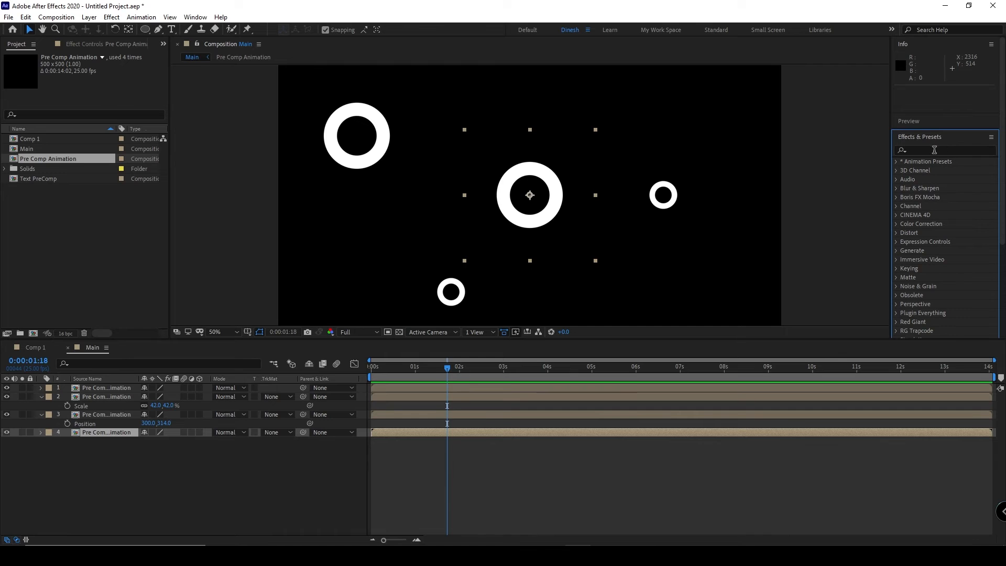
Search the effects for "fill" and apply the Generate Fill effect to the central circle's layer
click(195, 17)
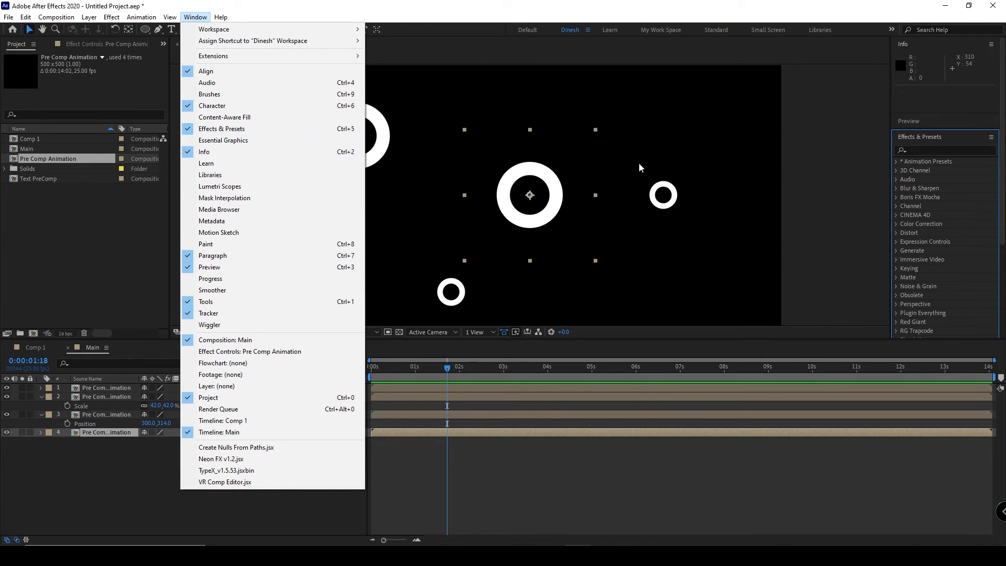
click(916, 151)
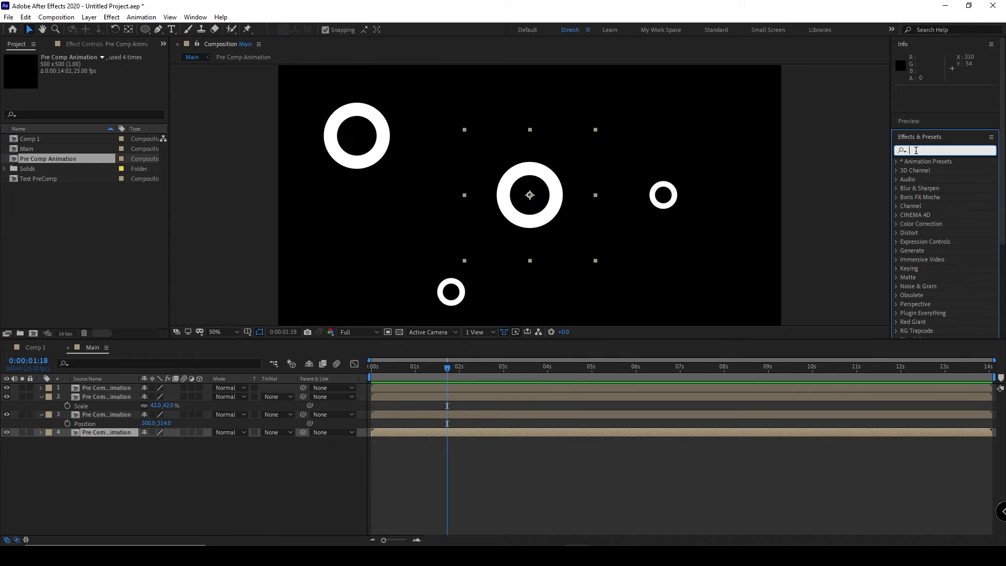
text(fill)
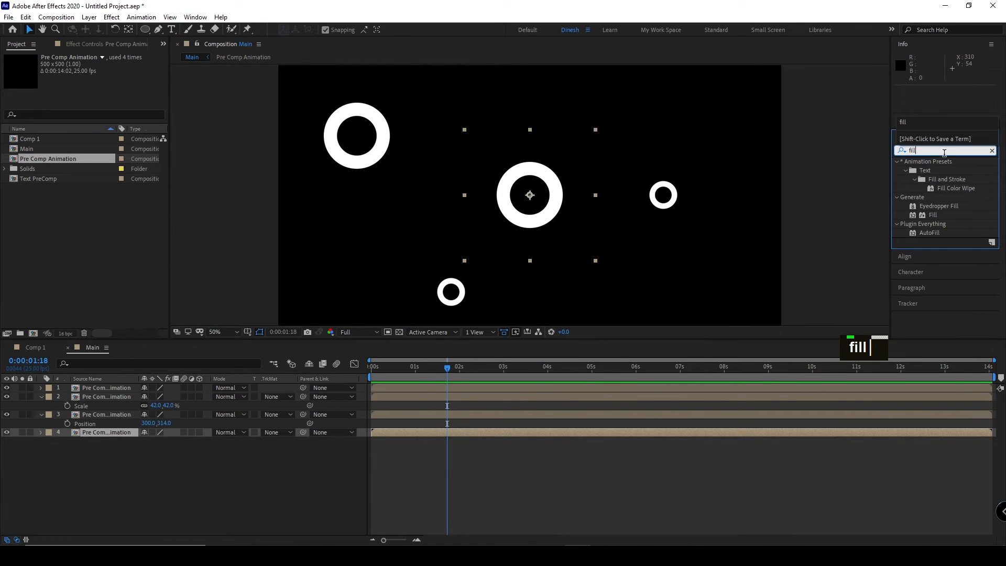
click(931, 215)
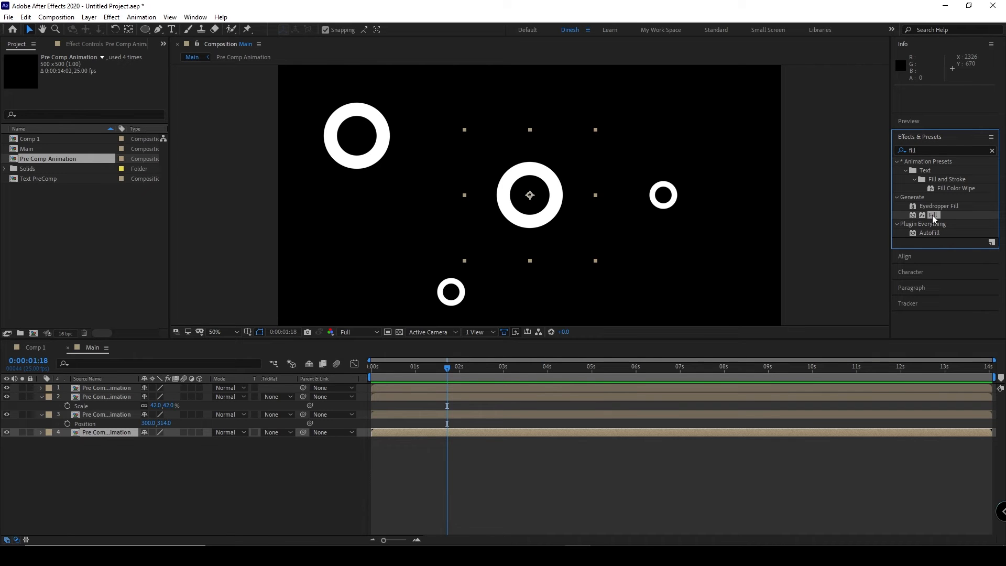
drag(934, 214, 134, 429)
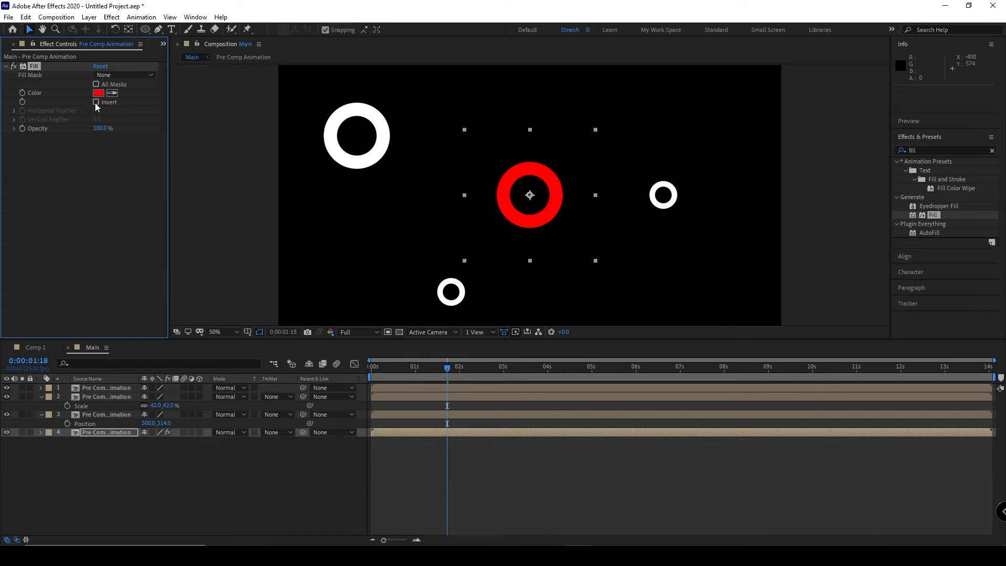
click(179, 456)
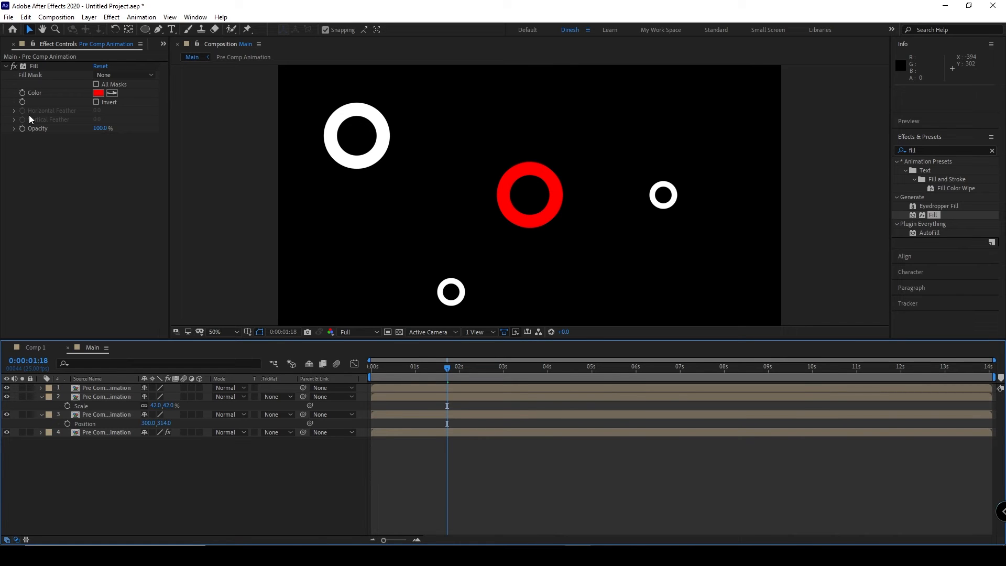
Copy the Fill effect from the central circle's layer onto the other three Pre Comp Animation layers
click(96, 432)
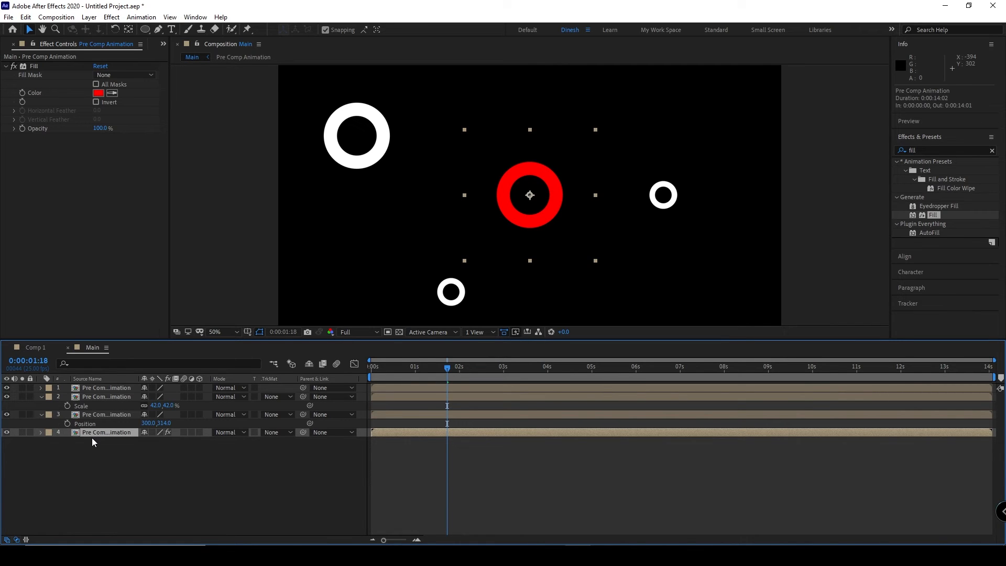
click(37, 69)
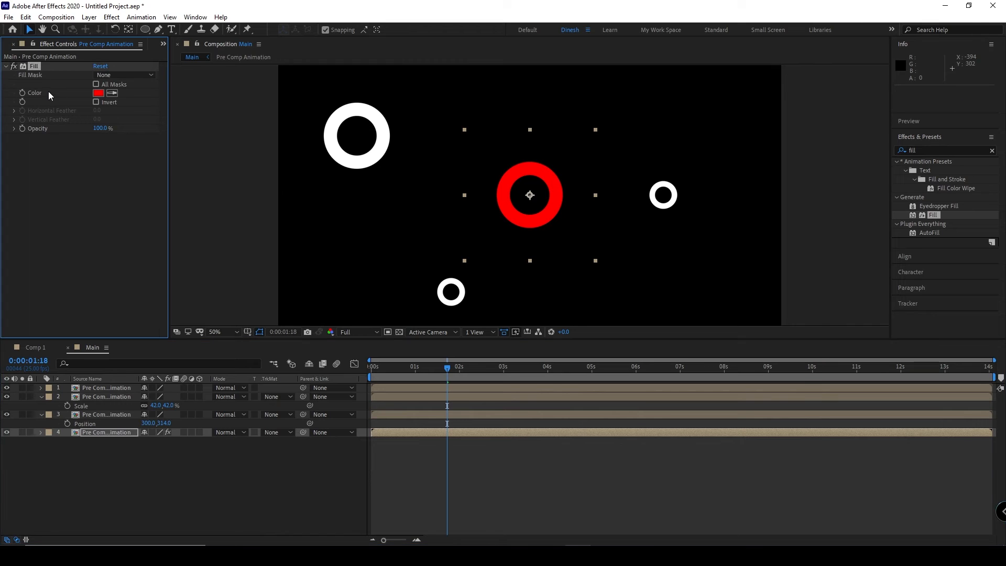
click(116, 413)
key(ctrl+v)
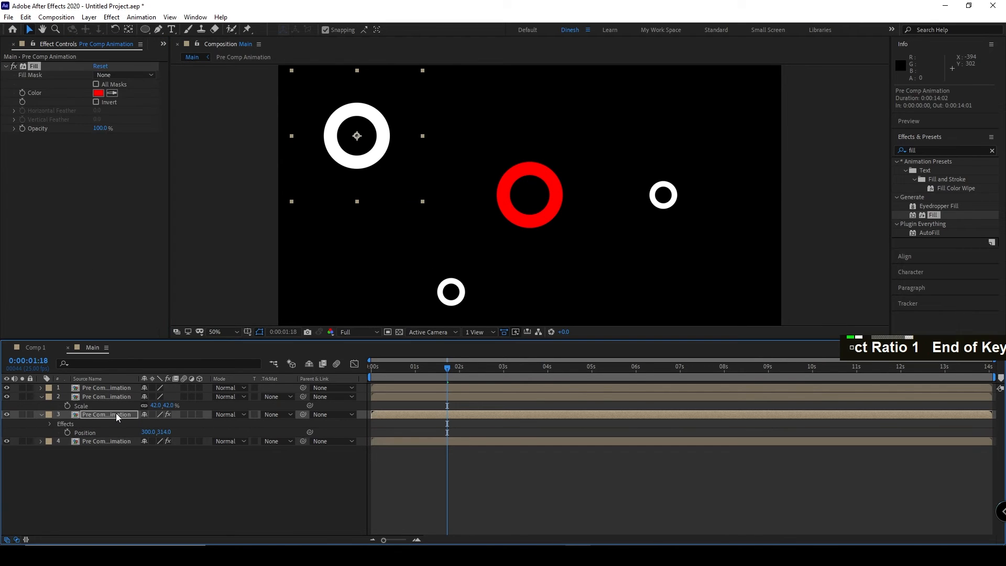
click(115, 397)
key(ctrl+v)
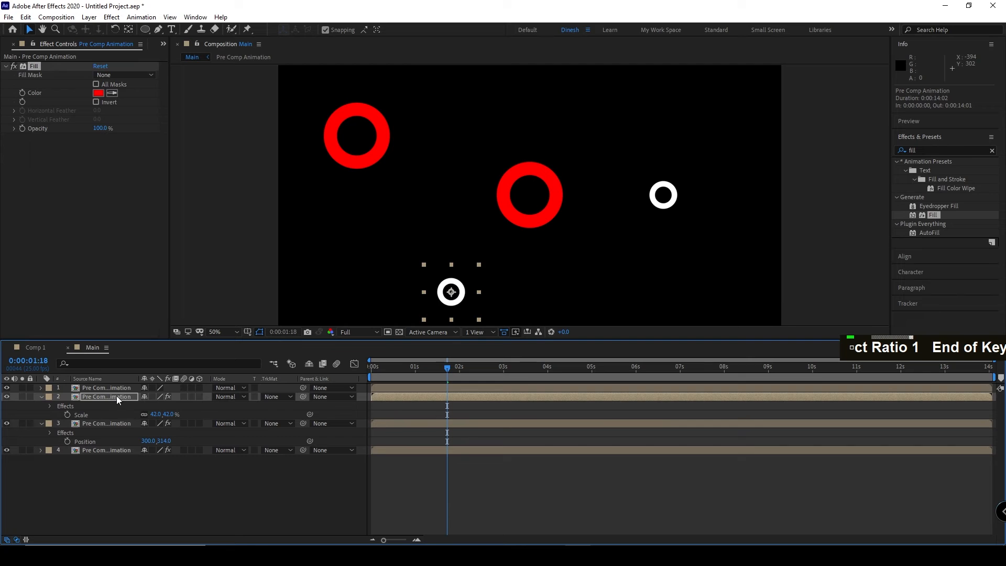
click(124, 387)
key(ctrl+v)
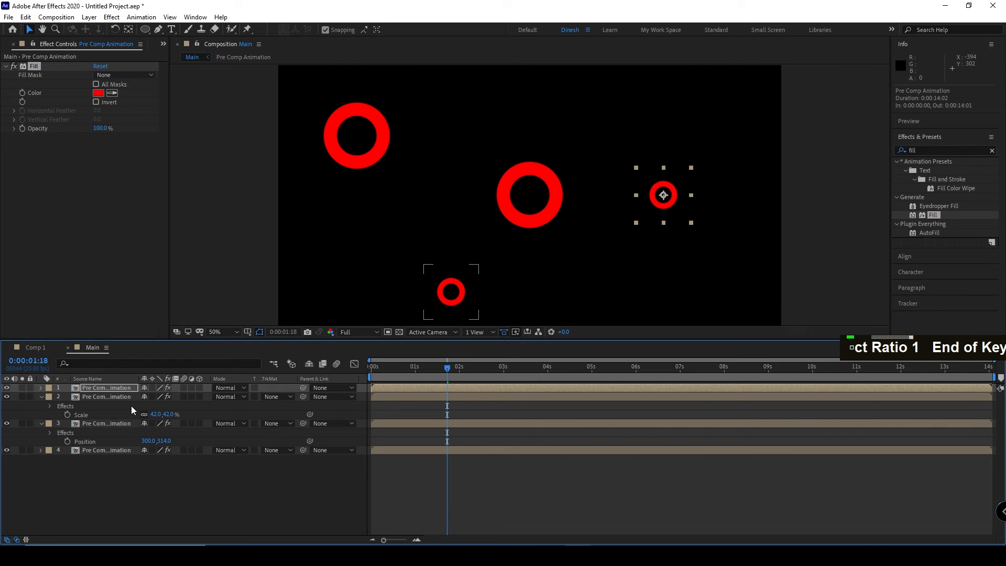
Change the Fill color of the small circle beside the central one to a muted blue
click(97, 93)
click(791, 179)
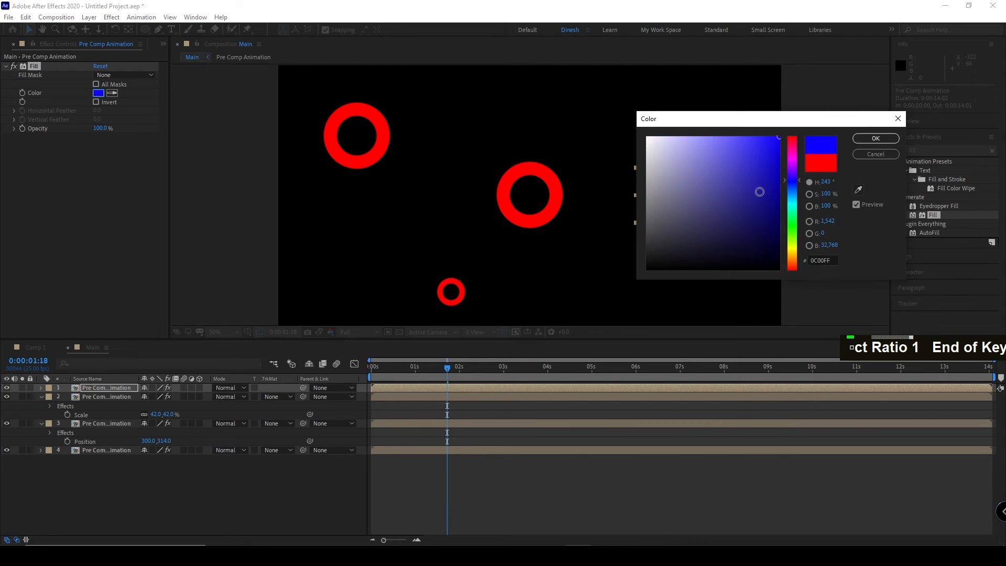
double_click(758, 170)
click(874, 138)
Set the Fill color of the small circle below the central one to green 00FF2A
click(127, 398)
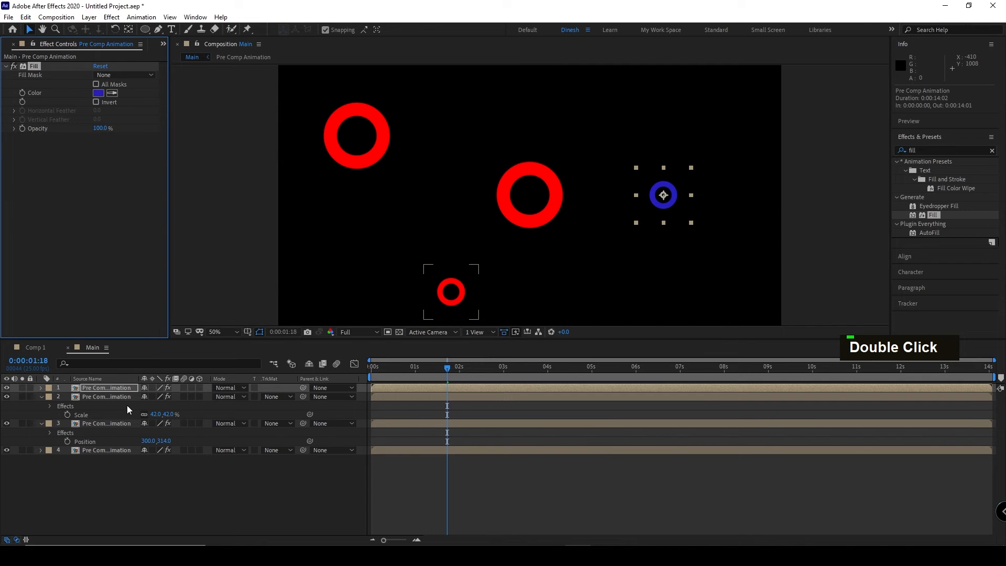
click(98, 92)
click(791, 240)
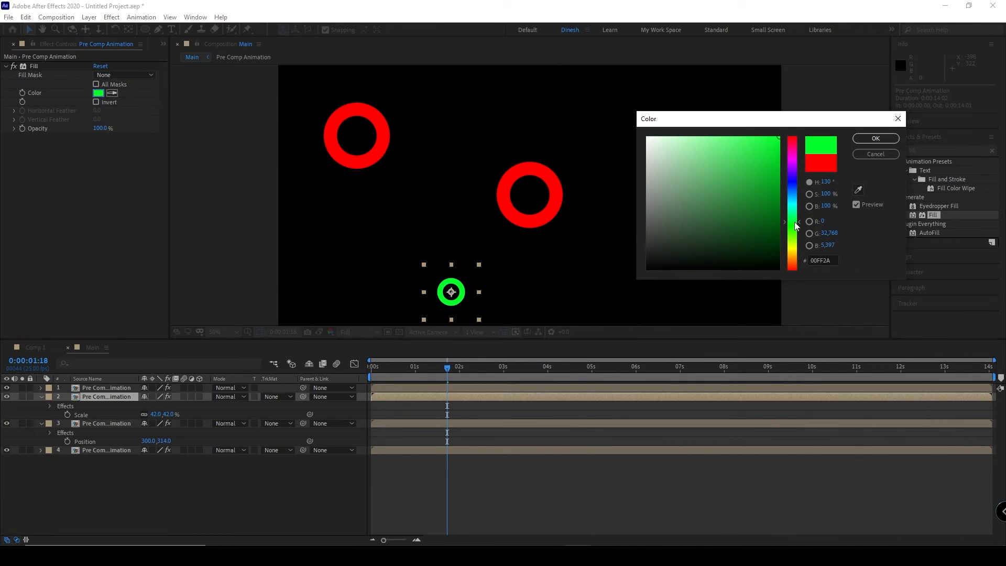
click(875, 138)
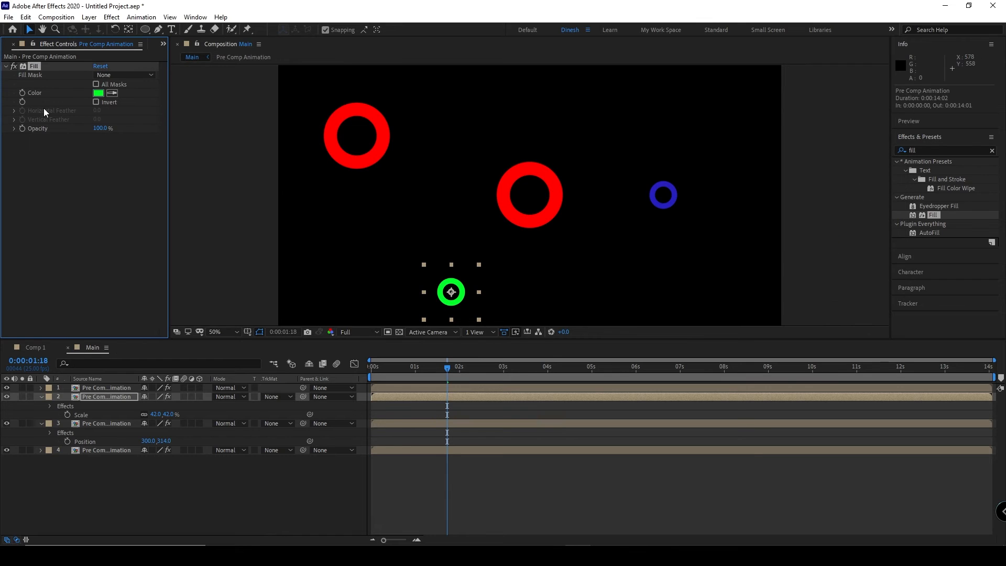
Set the Fill color of the large circle in the frame's upper left to magenta FF00EA
click(115, 424)
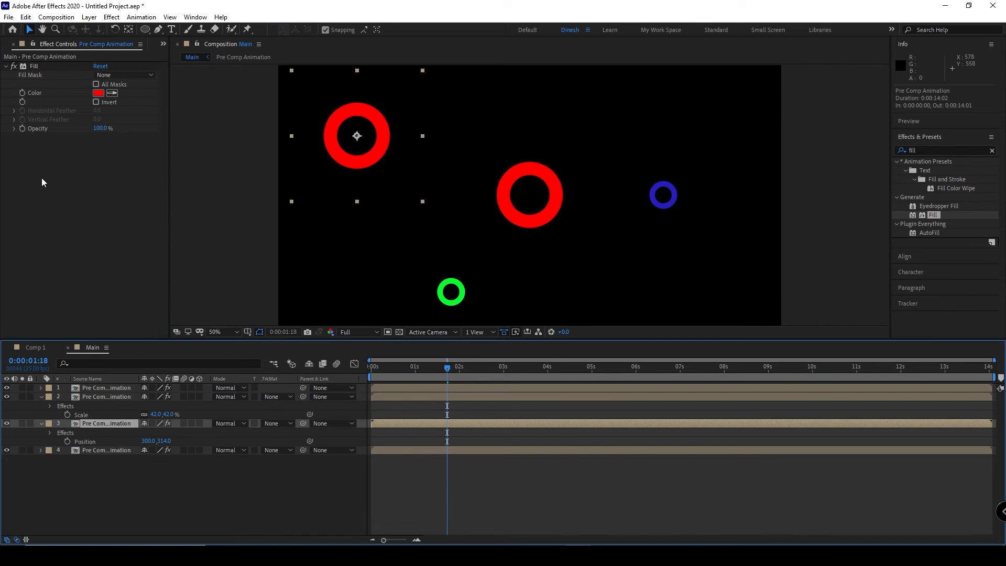
click(98, 93)
click(792, 156)
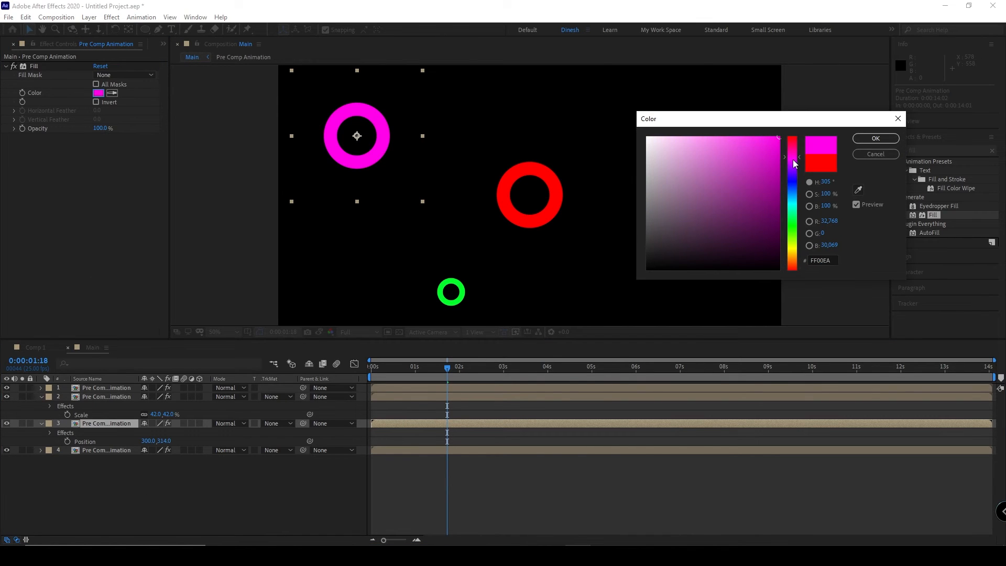
click(880, 143)
click(215, 498)
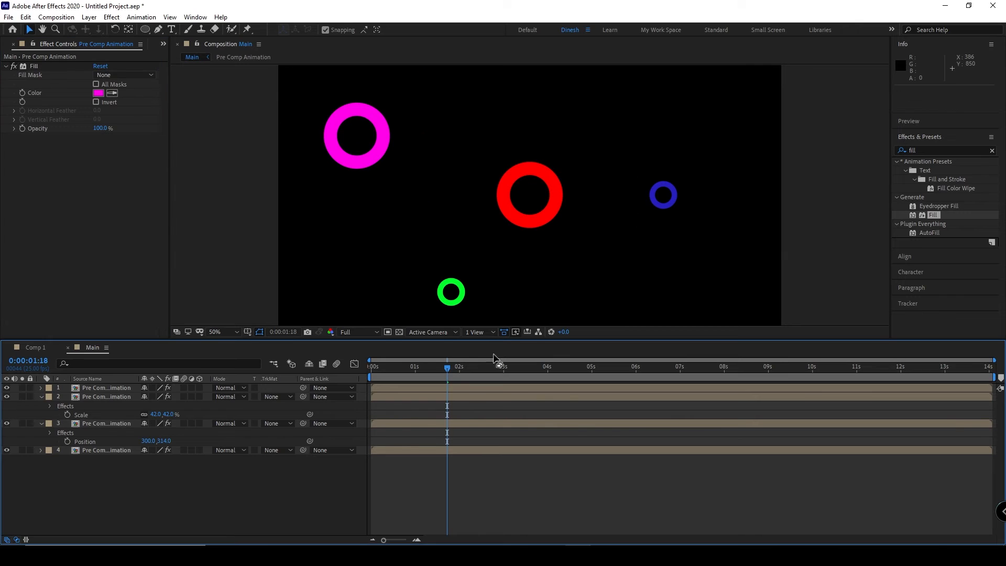
Collapse the expanded properties of the second and third circle layers in the Main timeline
click(39, 396)
click(37, 412)
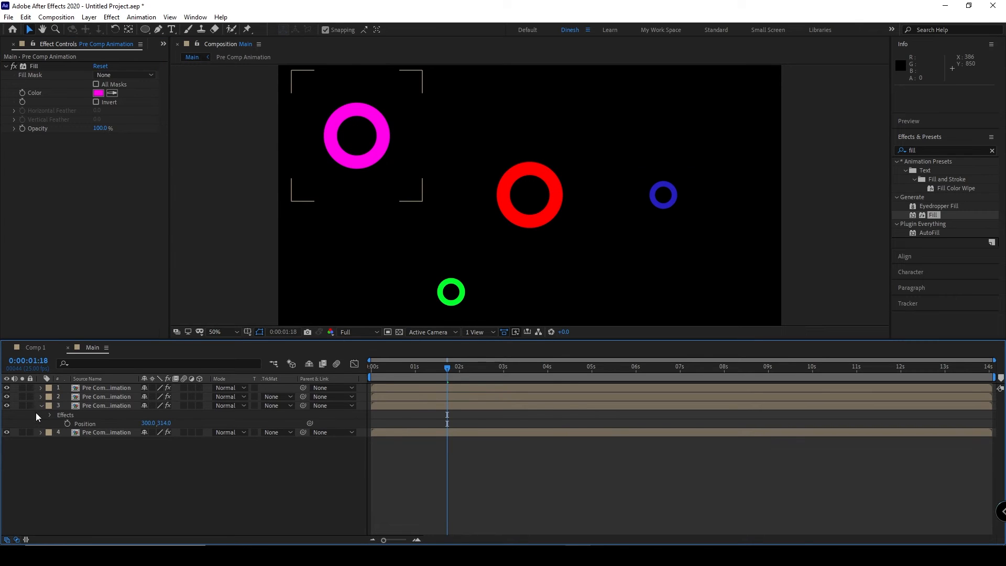
click(41, 406)
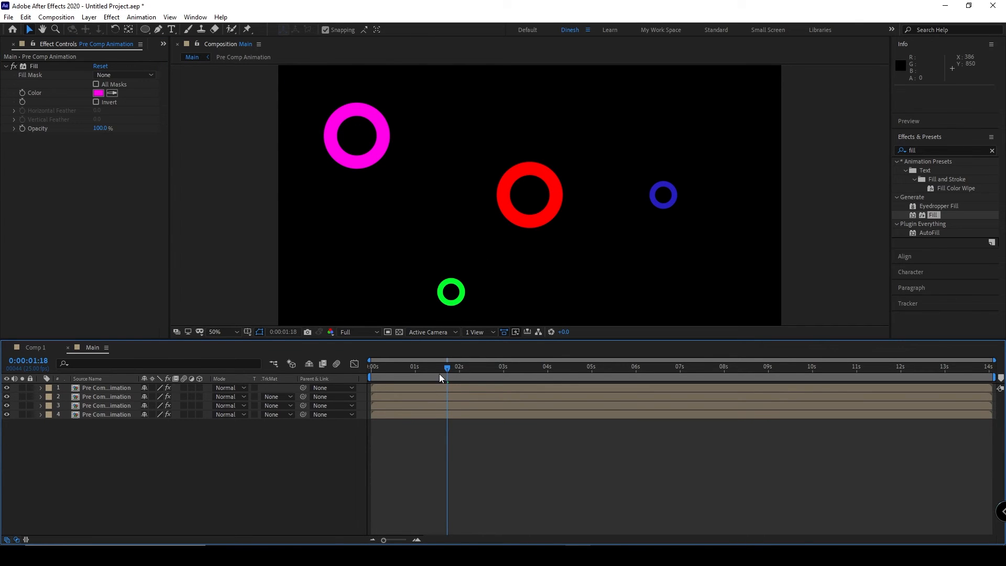
Preview the four recolored circle animations in Main from the start of the timeline
drag(447, 372, 371, 371)
key(space)
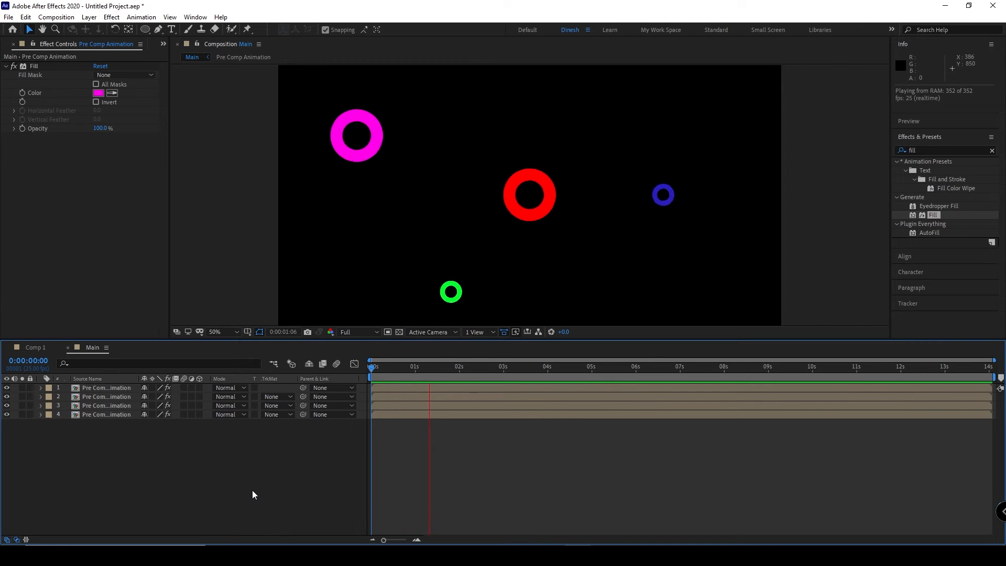
key(space)
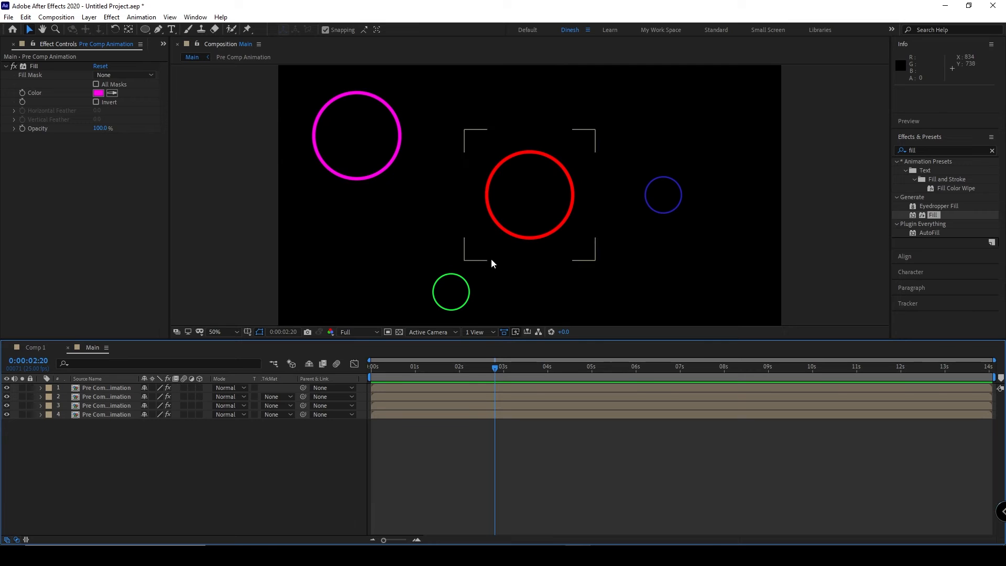
Shorten Main's work area to end at 0:00:02:24 and preview the animation within it
drag(494, 368, 500, 410)
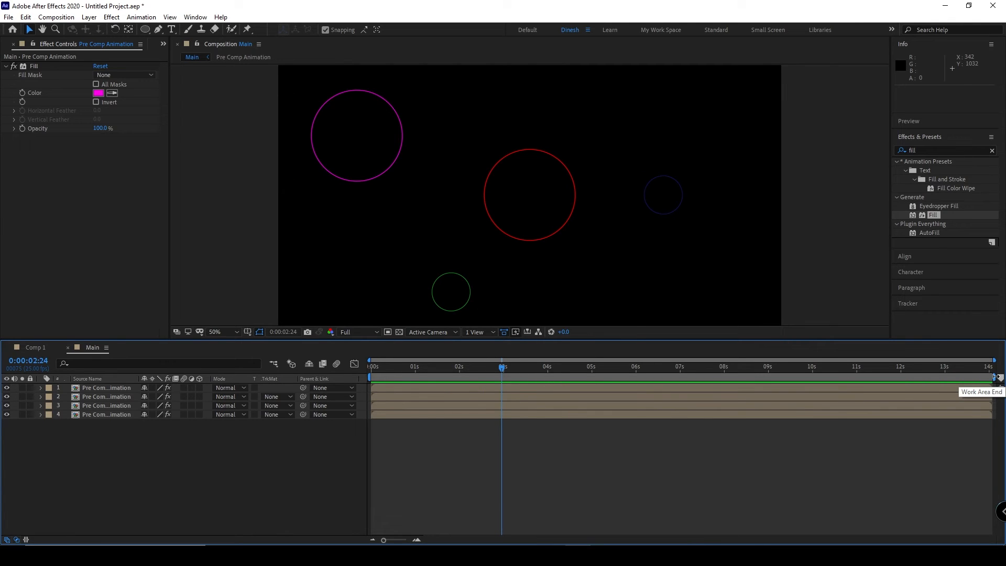
click(996, 377)
drag(997, 377, 507, 376)
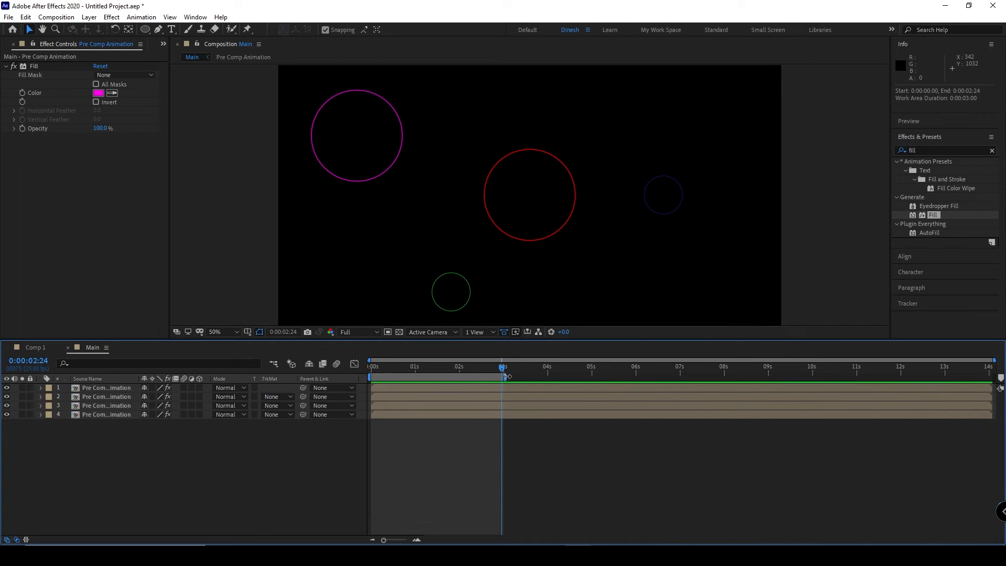
key(space)
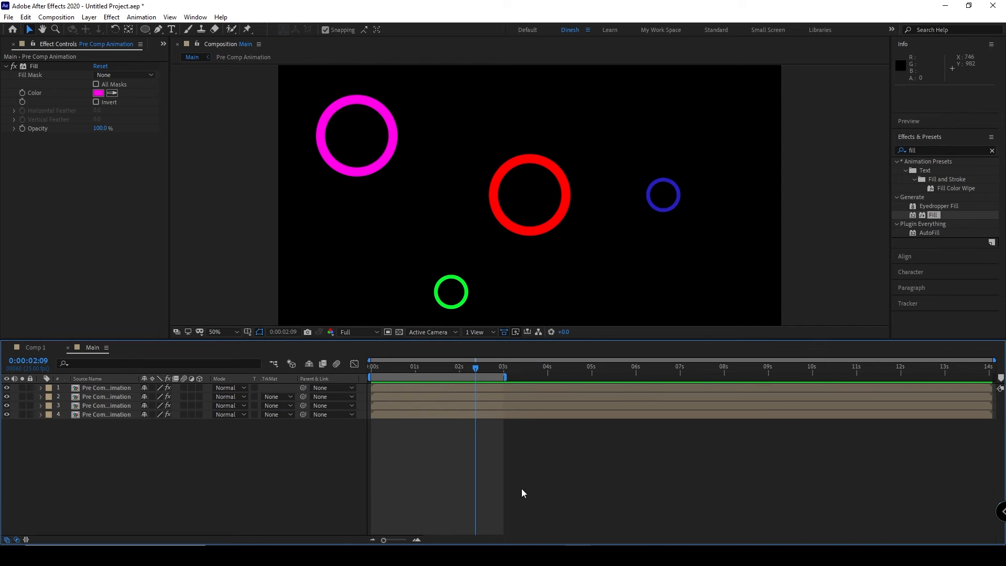
Stagger the magenta, green and blue circles by sliding their layers earlier, the blue one by 0:00:01:07, and preview the result
click(511, 405)
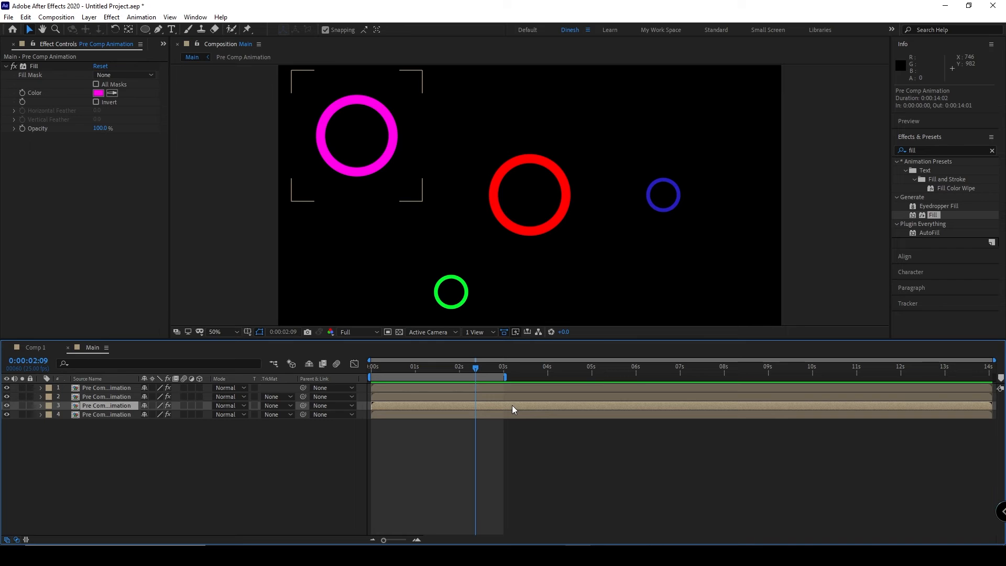
drag(511, 404, 269, 419)
click(515, 396)
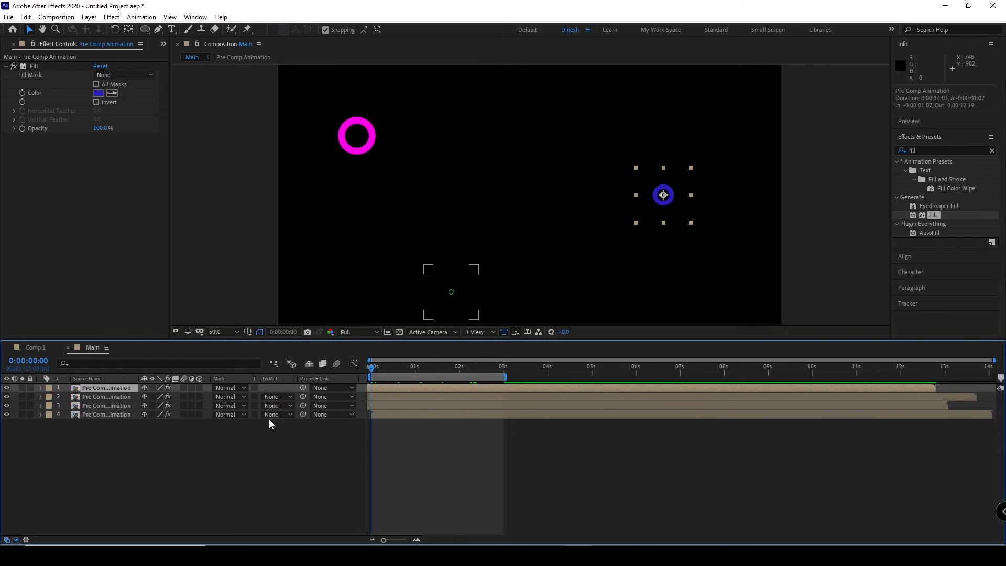
click(248, 497)
key(space)
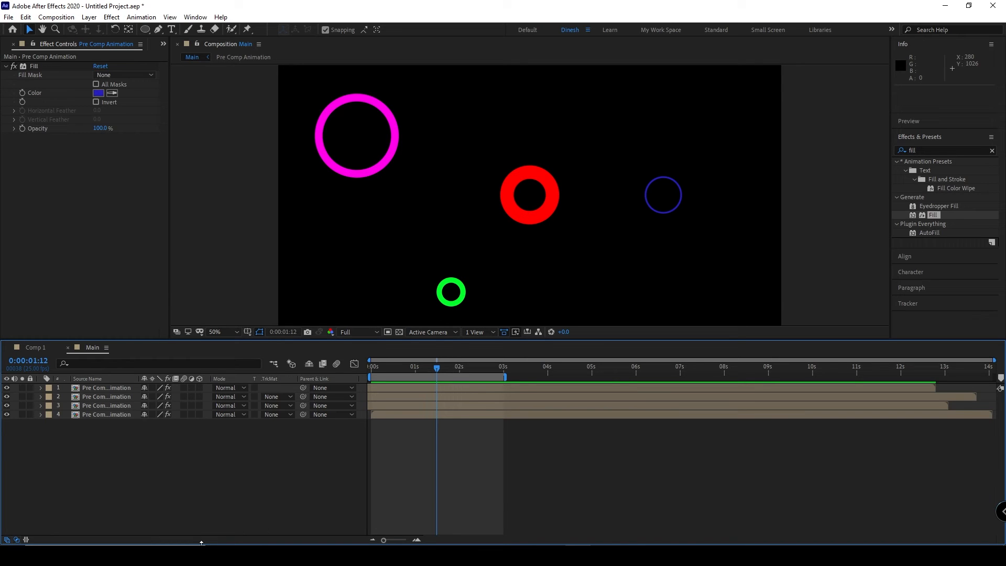
Open the Pre Comp Animation composition, move to 0:00:02:01 and hide Shape Layer 1
double_click(129, 390)
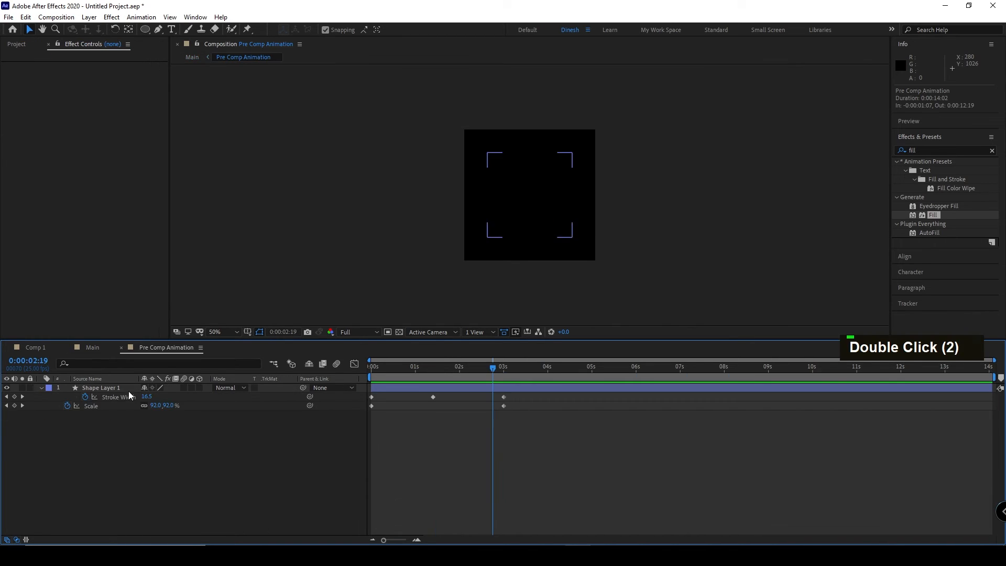
mouse_move(492, 368)
mouse_down()
mouse_move(425, 372)
mouse_move(460, 377)
mouse_up()
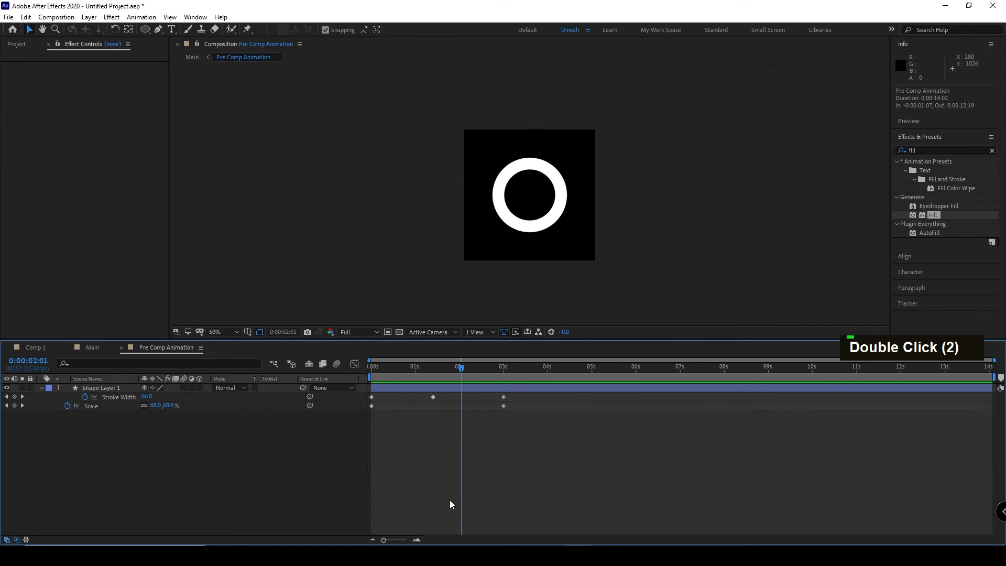
click(7, 388)
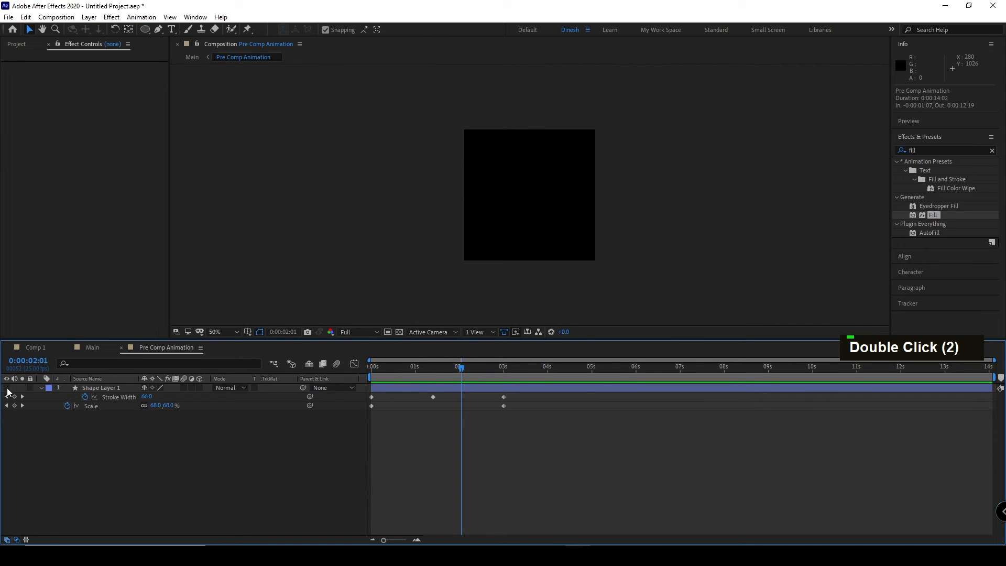
Draw a white-stroked pentagon with the Polygon tool and align it to the horizontal and vertical centre of the composition
click(145, 29)
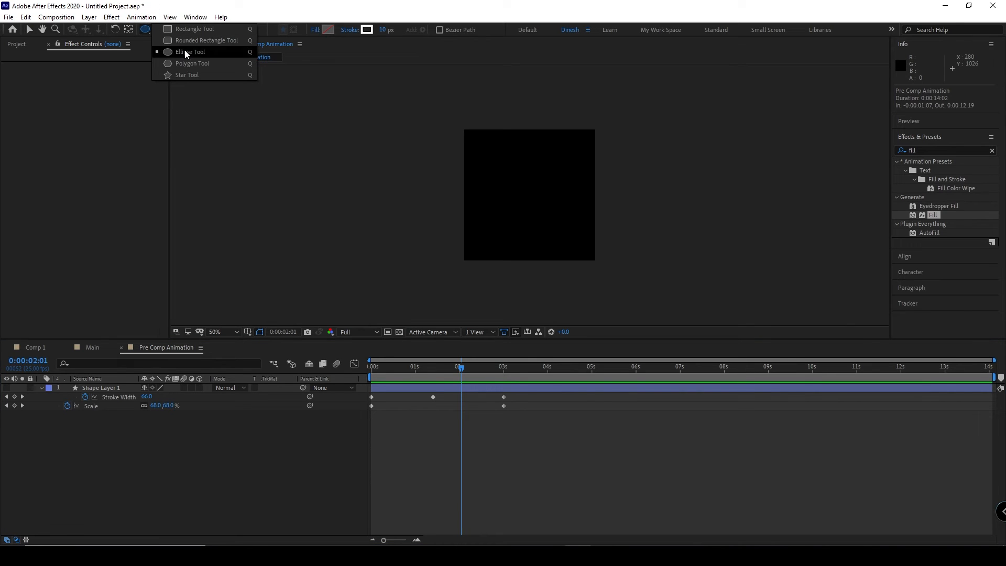
click(194, 64)
drag(501, 165, 529, 193)
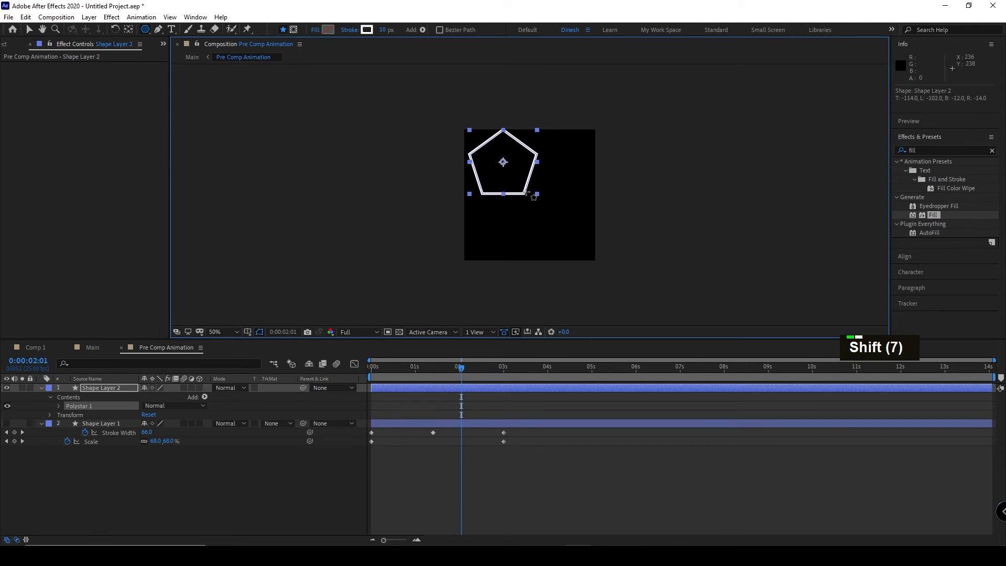
click(955, 138)
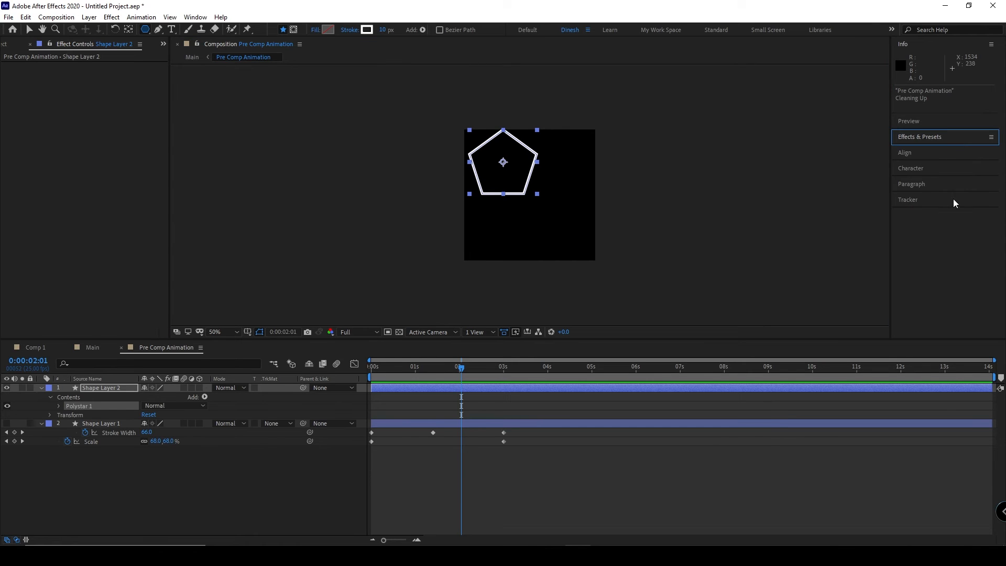
click(929, 153)
click(919, 179)
click(973, 179)
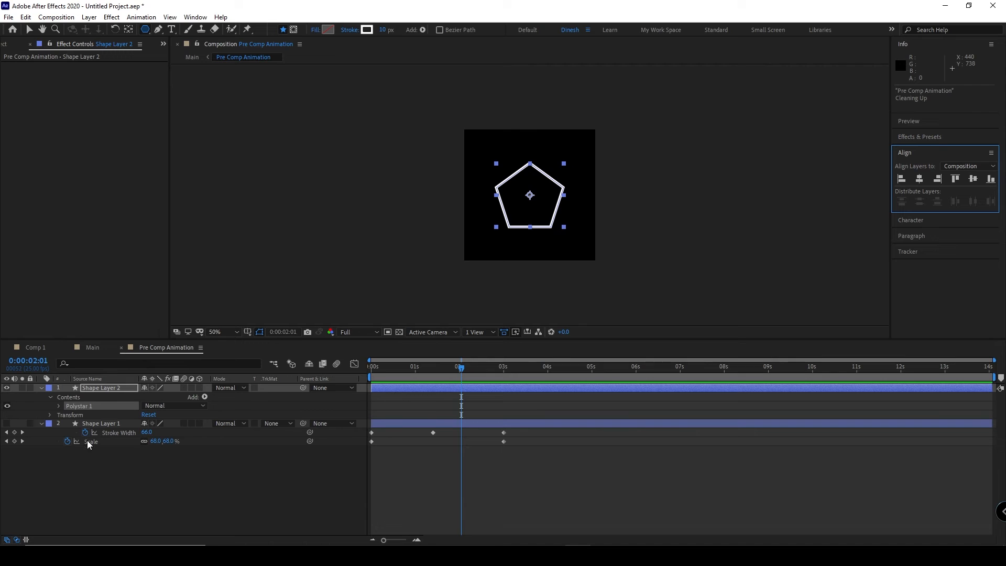
Turn the pentagon into a triangle by setting the points of its polystar path to 3
click(57, 407)
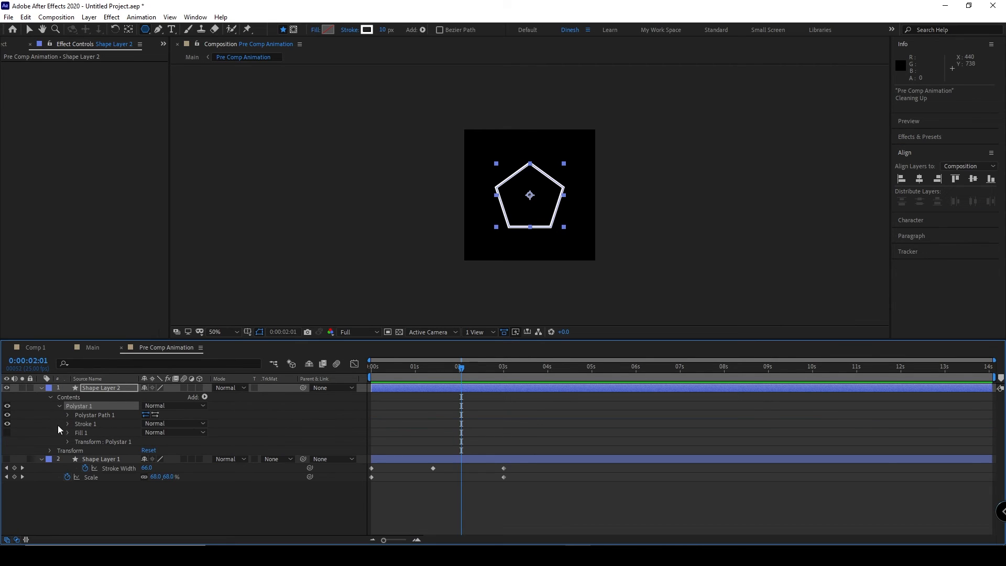
click(67, 423)
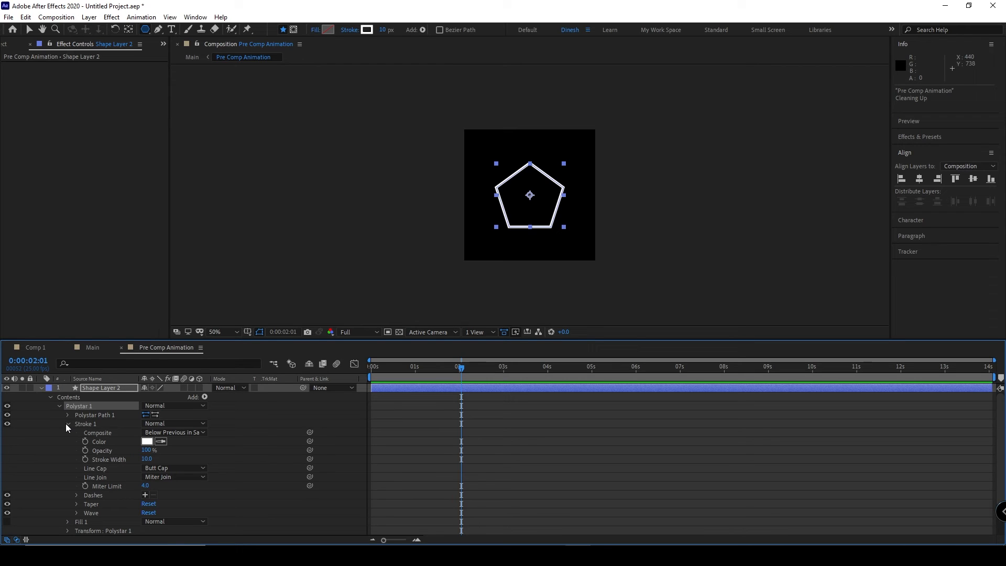
click(66, 423)
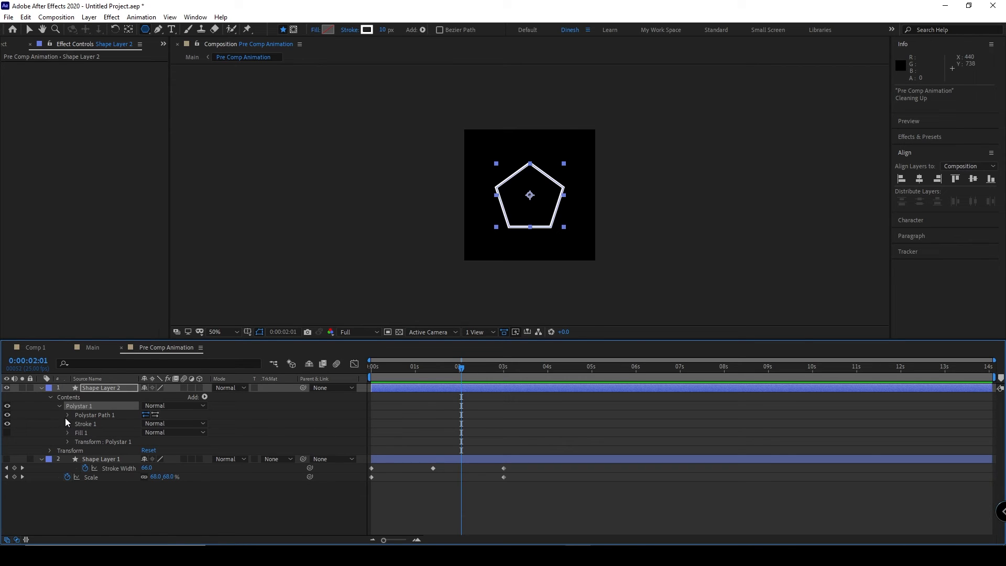
click(66, 415)
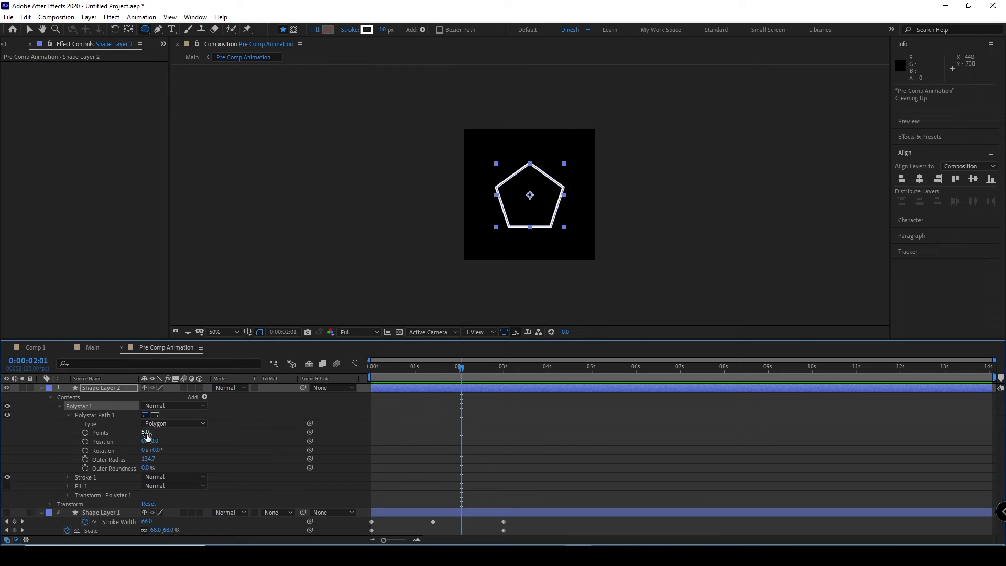
click(146, 433)
text(3)
key(Return)
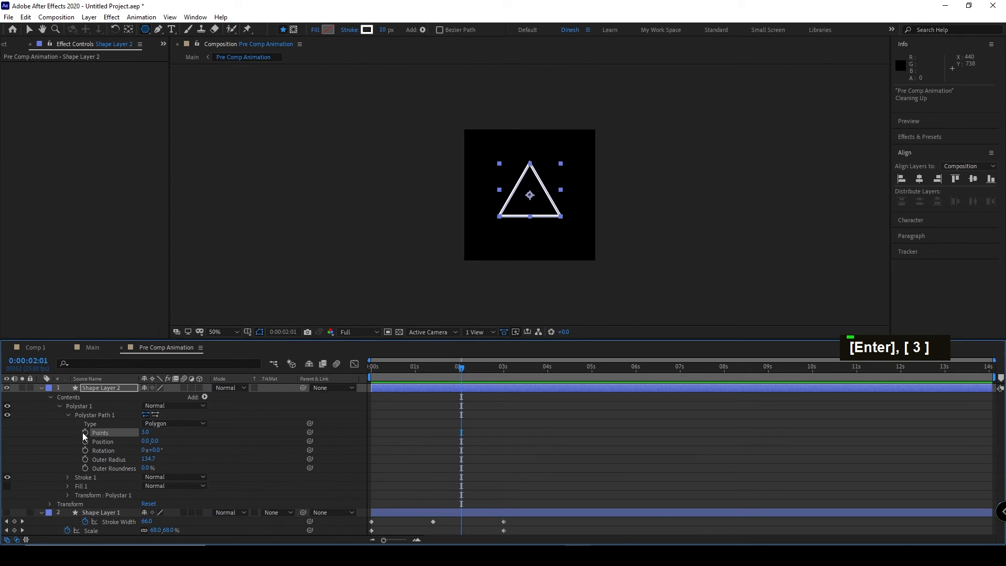
click(69, 415)
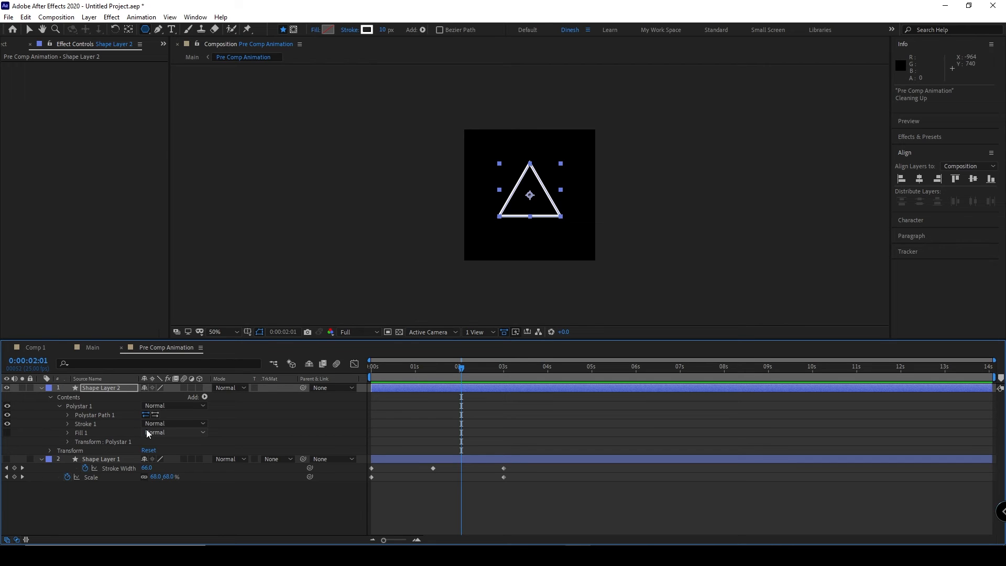
Animate Shape Layer 2's scale with a 100% keyframe at 0:00:01:10 and a 0% keyframe at 0:00:00:00
key(v)
drag(460, 369, 353, 386)
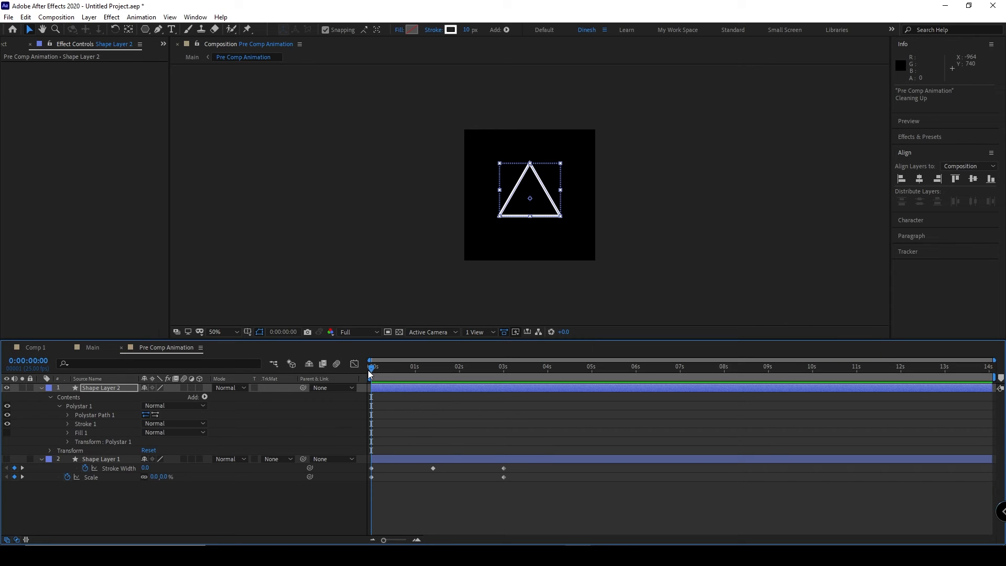
drag(372, 373, 504, 406)
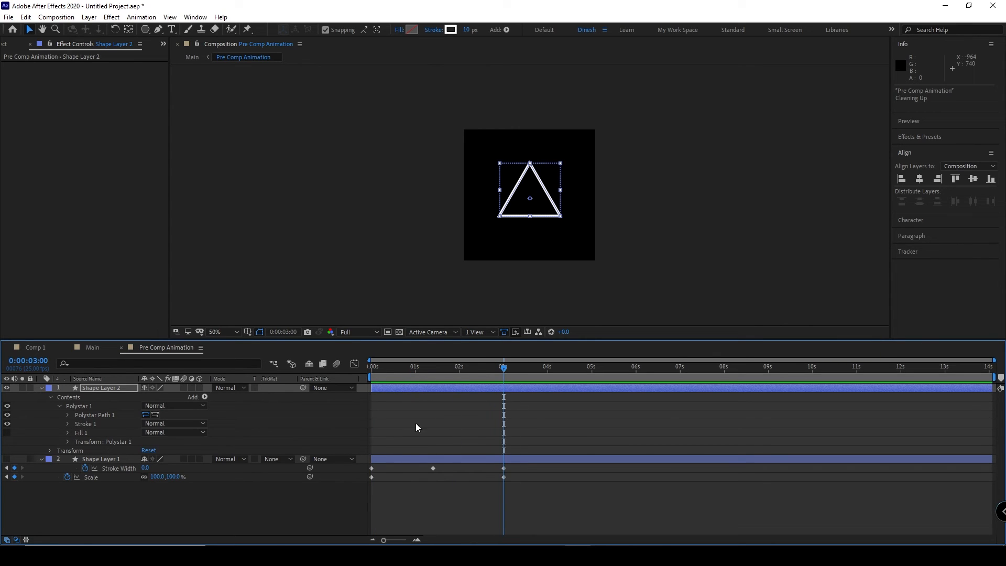
click(111, 390)
key(s)
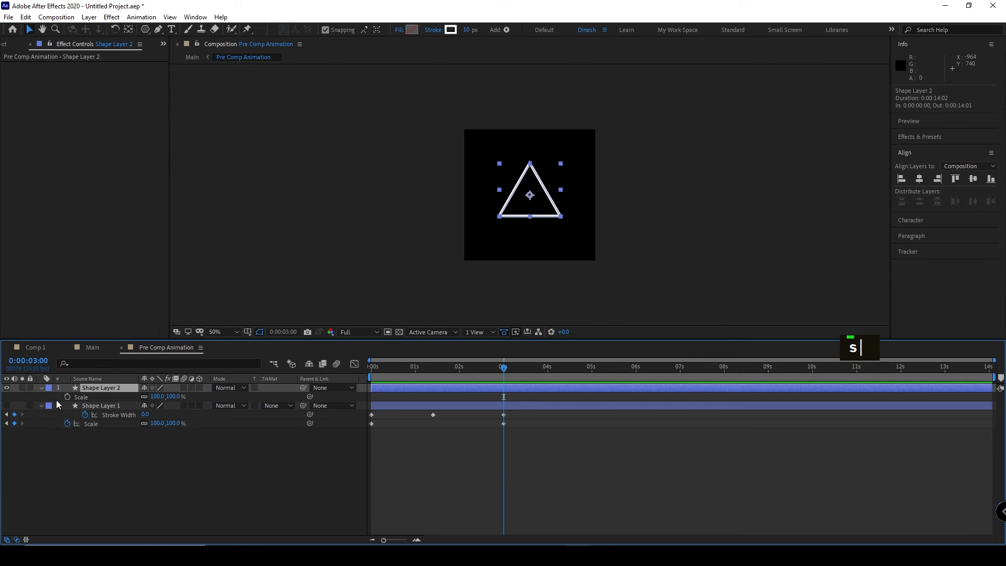
drag(470, 369, 435, 375)
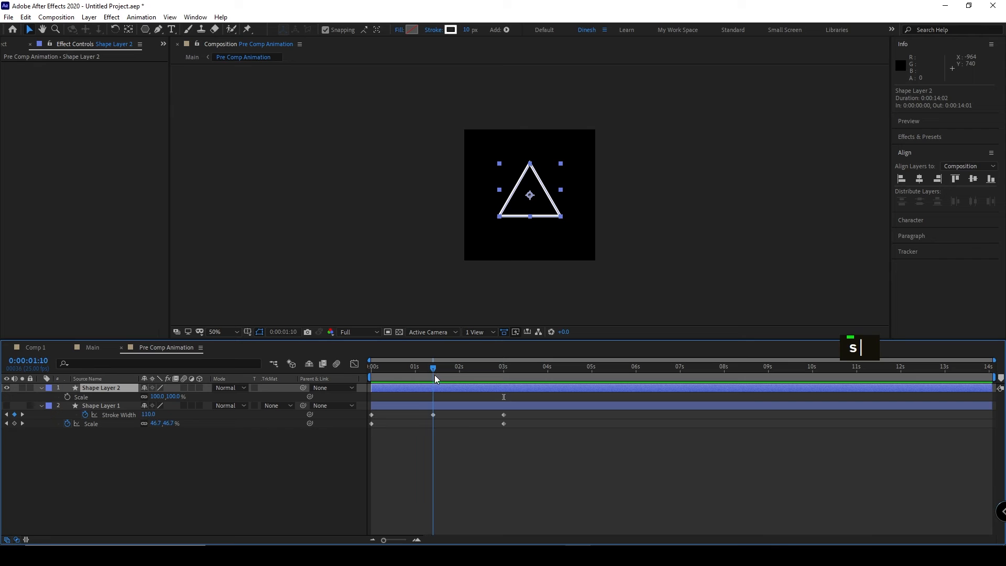
click(66, 397)
drag(433, 373, 353, 385)
click(160, 397)
text(0)
key(Return)
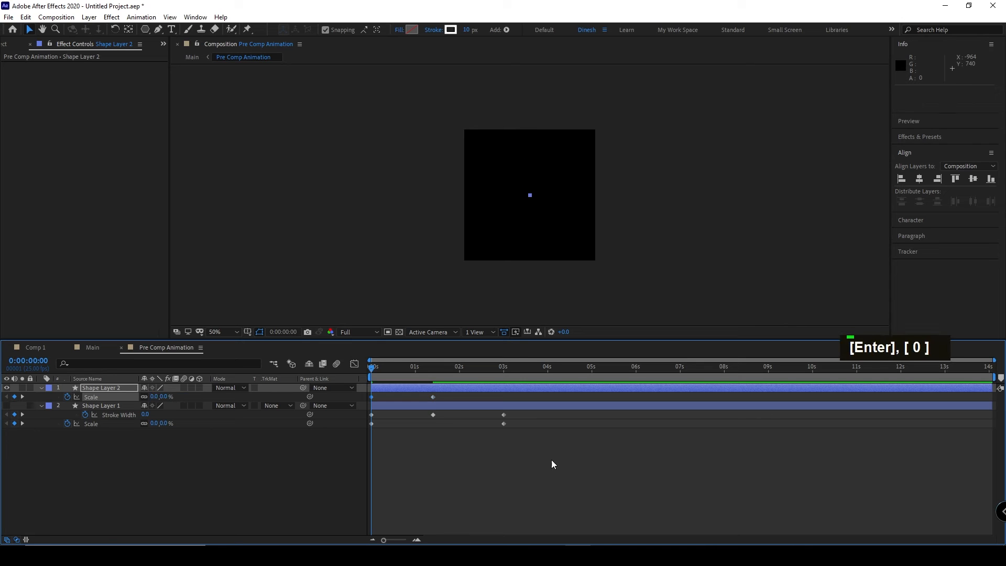
Add a scale keyframe of 0% for Shape Layer 2 at 0:00:03:00
drag(373, 372, 505, 388)
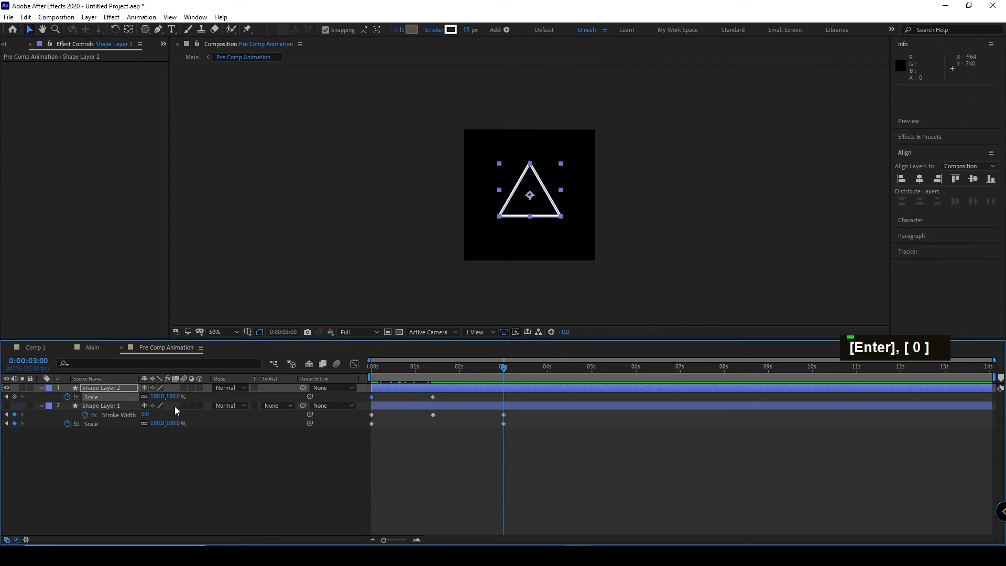
click(157, 397)
text(00)
key(Return)
Add a Stroke Width keyframe to the triangle's stroke and move it to 0:00:01:10, in line with the middle scale keyframe
click(42, 389)
click(41, 388)
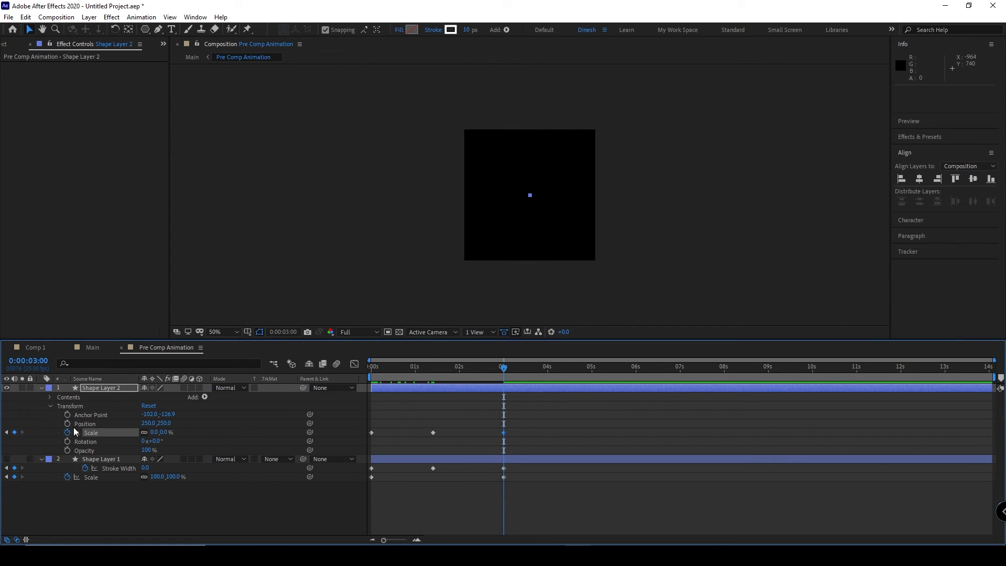
click(50, 397)
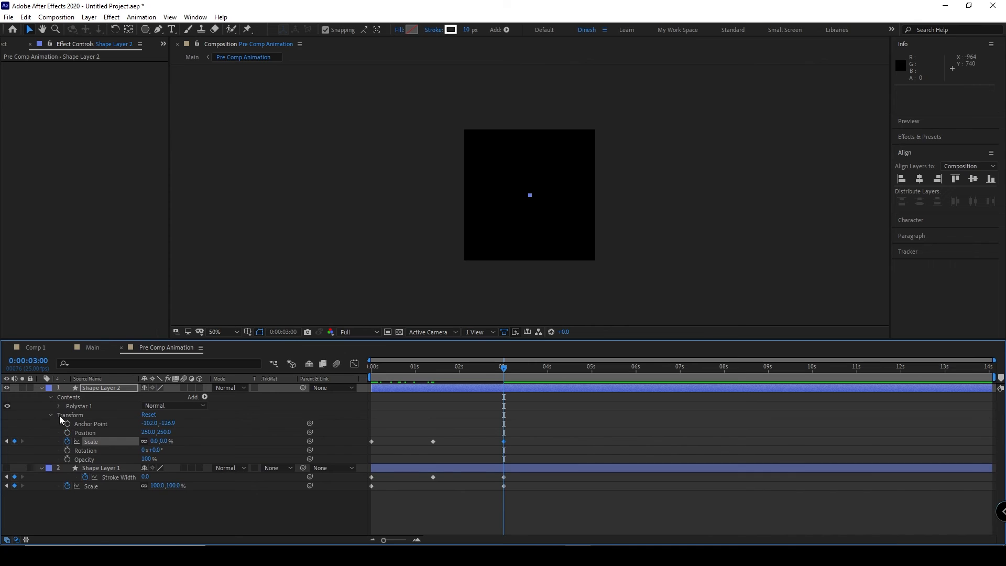
click(60, 407)
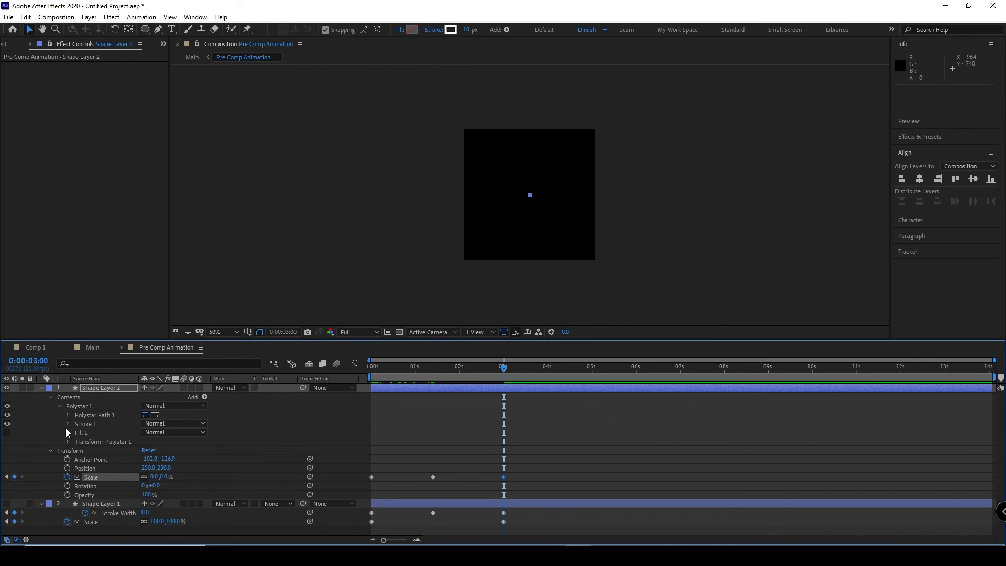
click(68, 425)
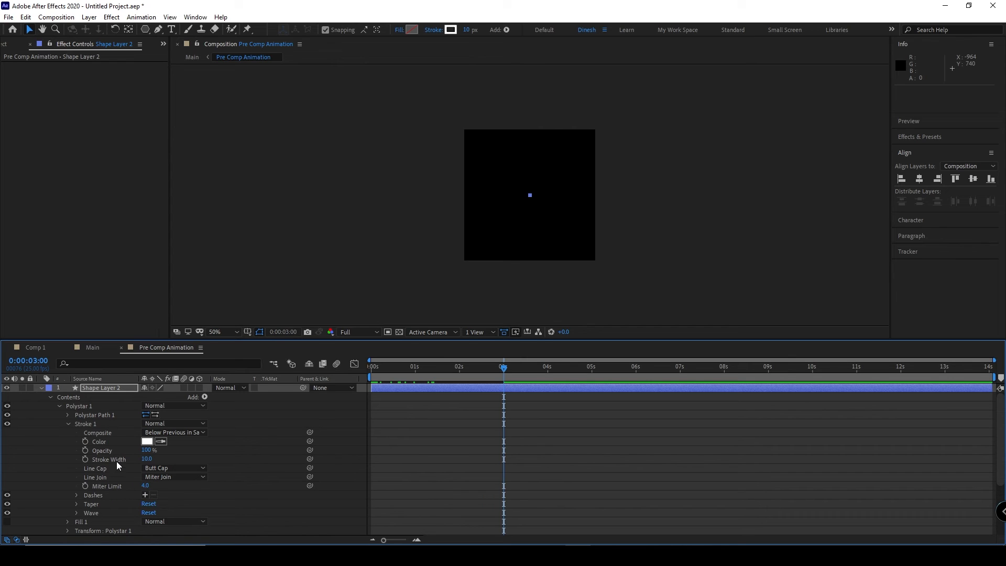
click(85, 459)
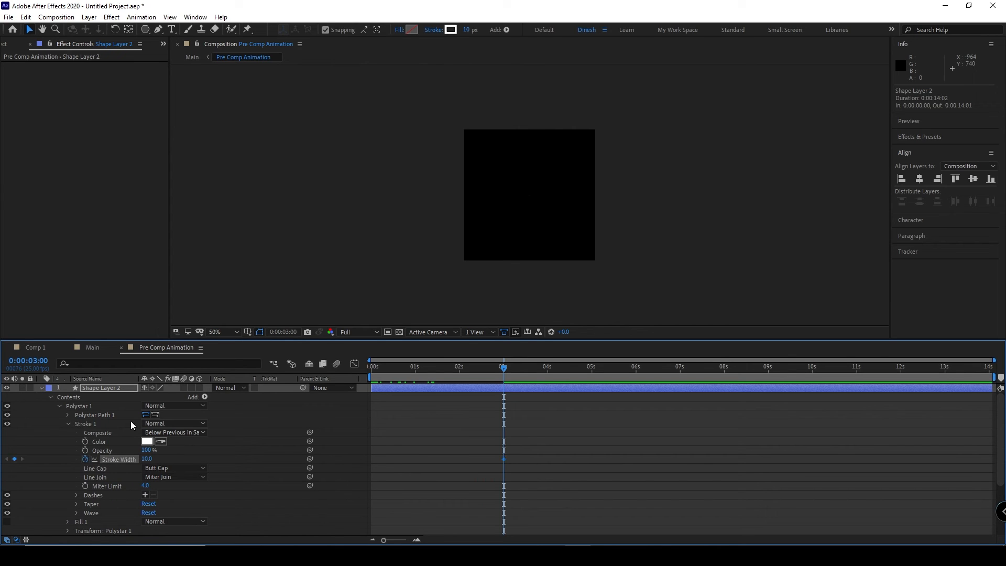
click(112, 389)
key(u)
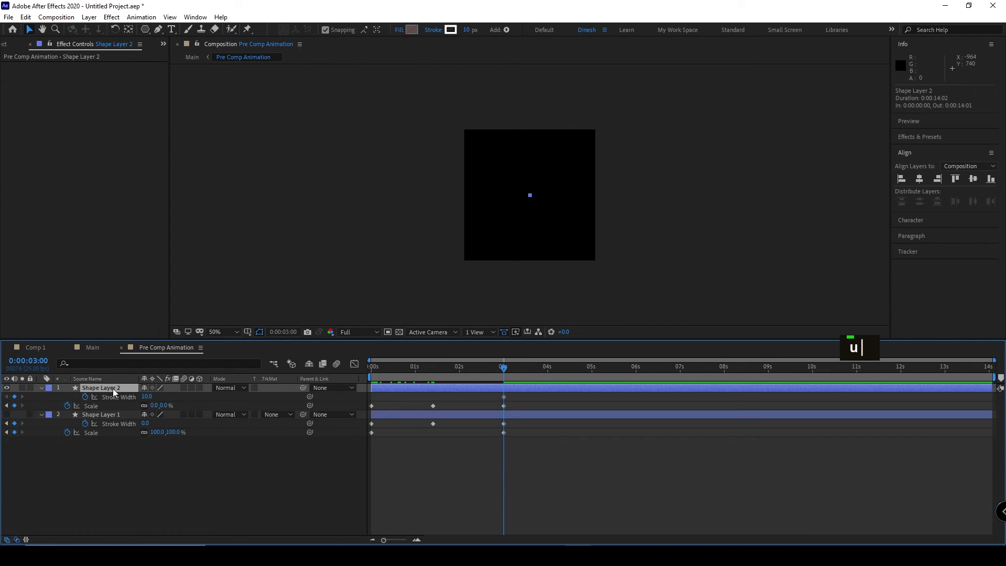
drag(503, 397, 434, 396)
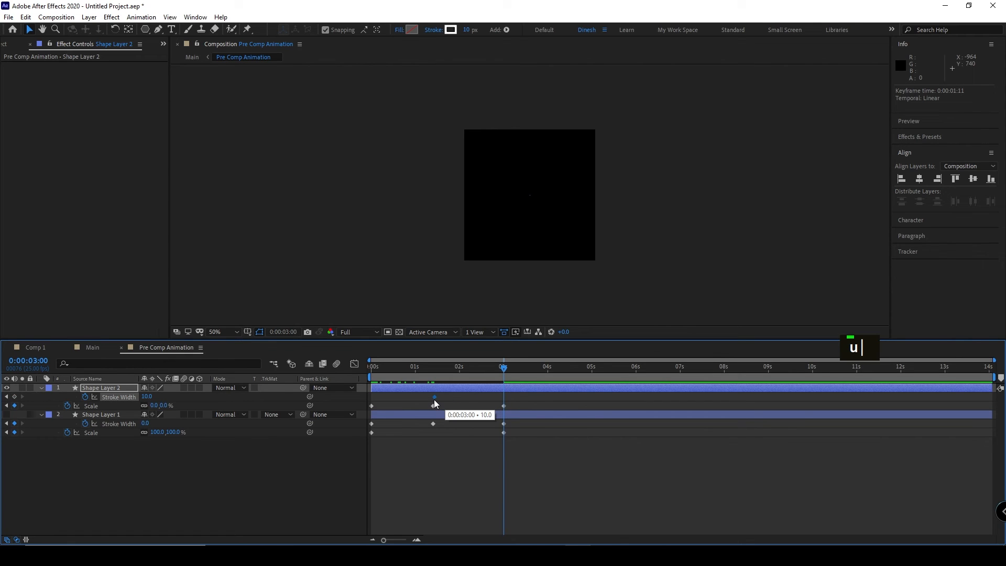
drag(434, 400, 432, 399)
drag(507, 373, 431, 395)
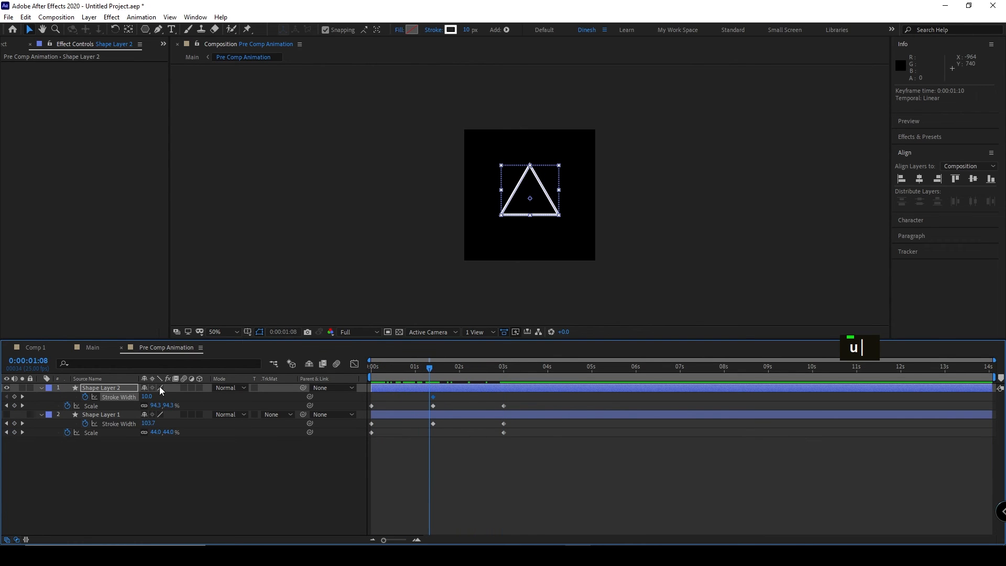
text(15)
key(Return)
key(ctrl+z)
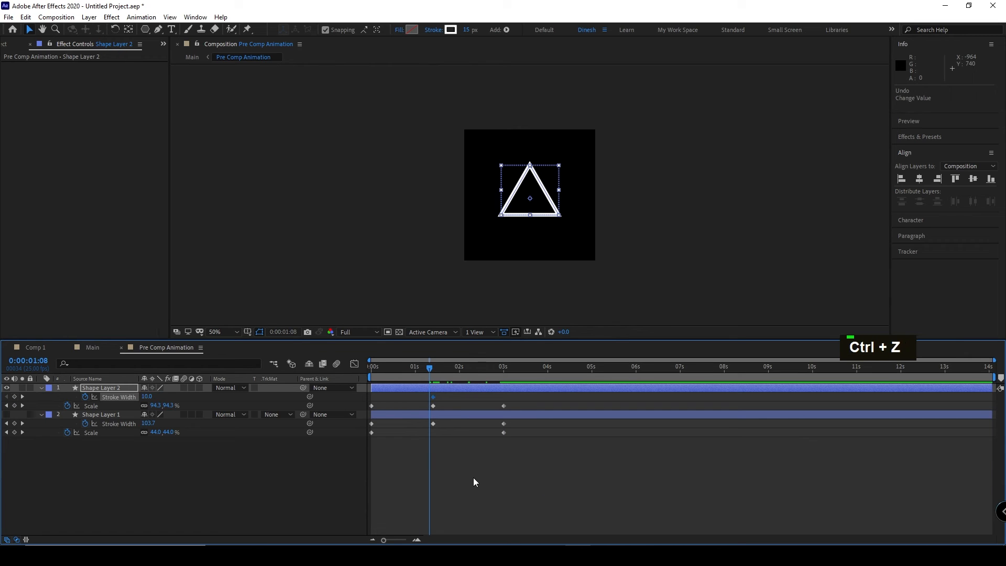
Set Shape Layer 2's stroke width to 15 at the 0:00:01:10 keyframe
drag(428, 366, 432, 368)
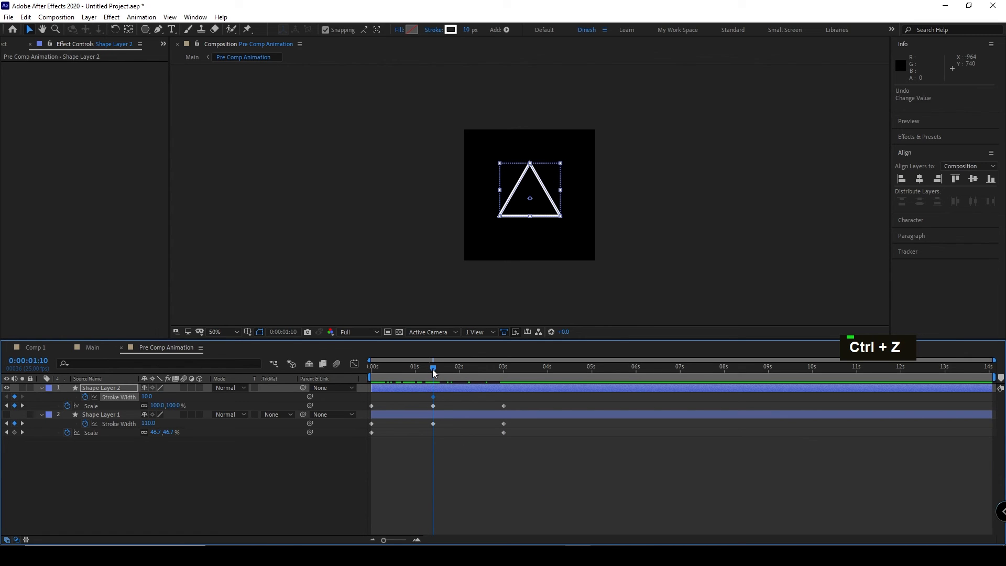
click(146, 396)
text(15)
key(Return)
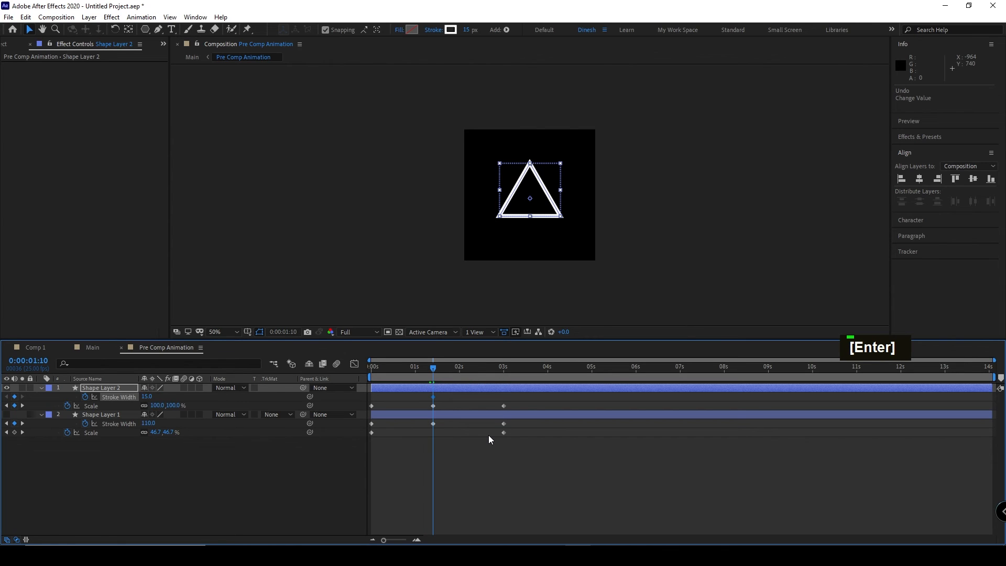
Add stroke width keyframes of 0 for Shape Layer 2 at 0:00:00:00 and 0:00:03:00
drag(432, 366, 360, 377)
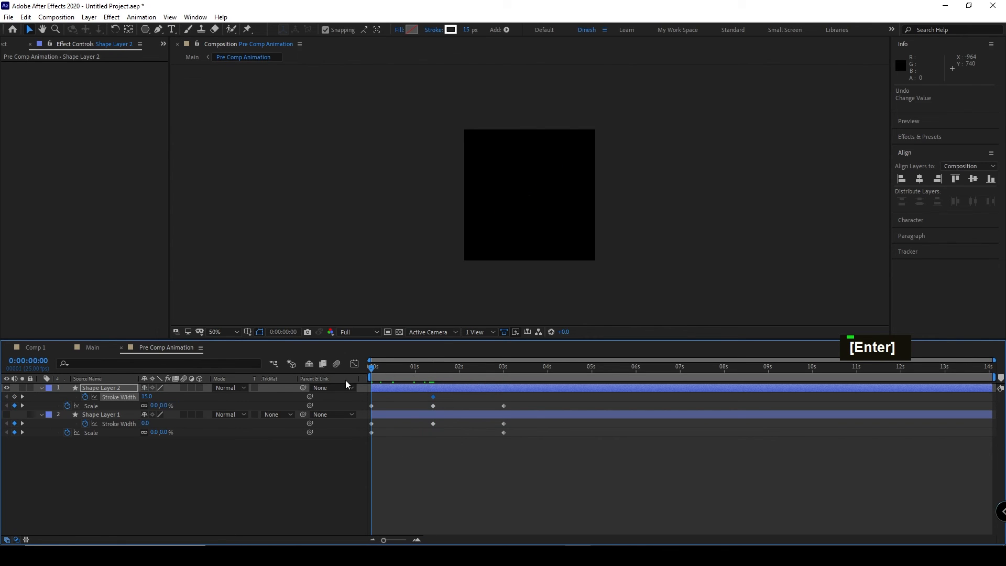
click(146, 396)
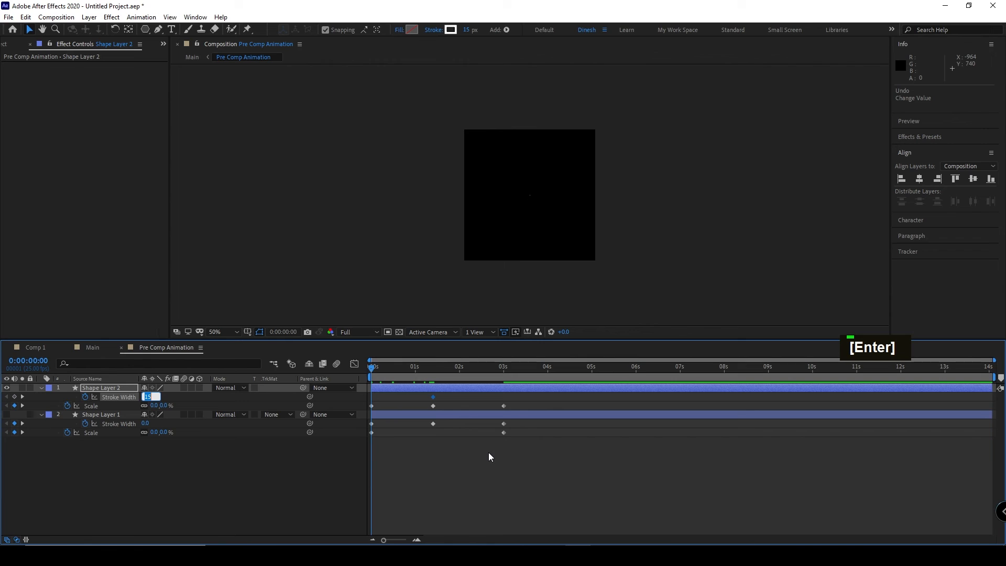
text(0)
key(Return)
drag(370, 370, 503, 390)
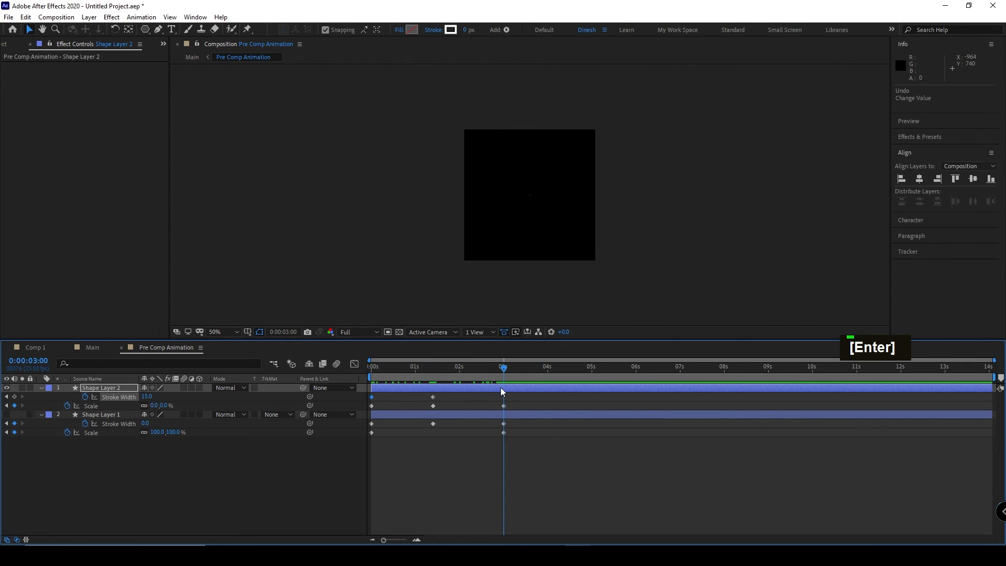
click(146, 396)
text(0)
key(Return)
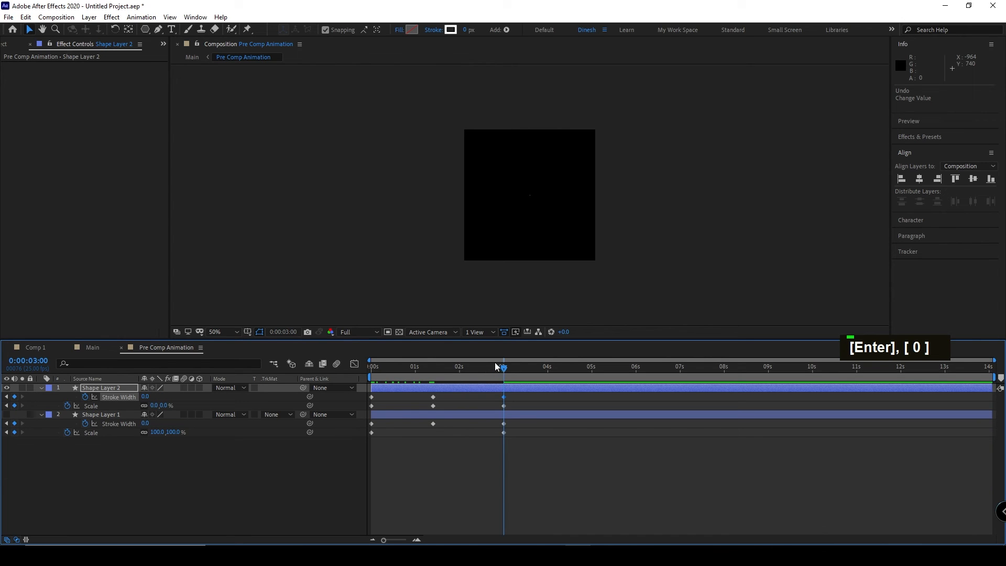
Preview the triangle animation in Pre Comp Animation from the start of the timeline
drag(503, 368, 336, 461)
key(space)
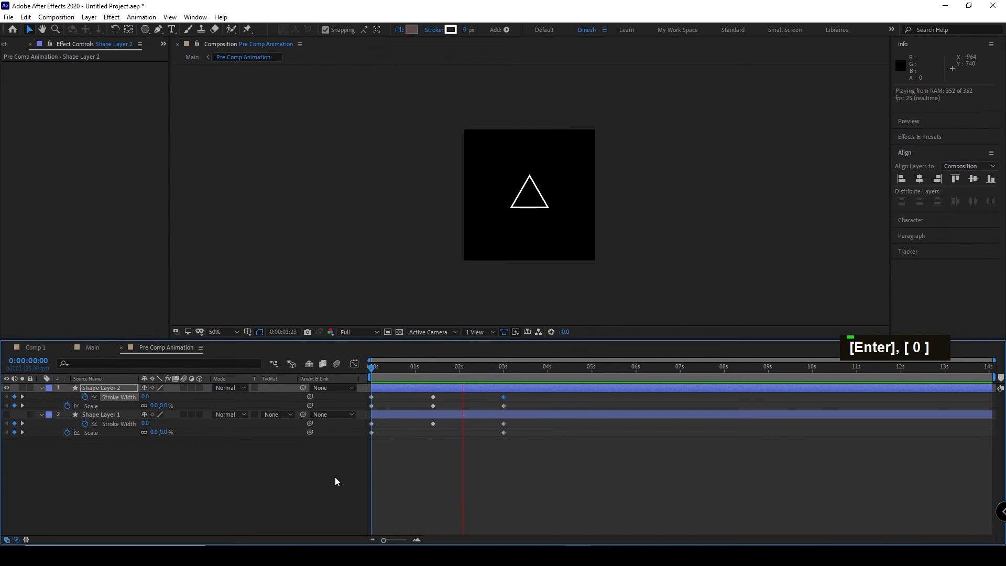
key(space)
Switch to the Main composition and preview how the four recolored copies play the triangle animation
click(97, 347)
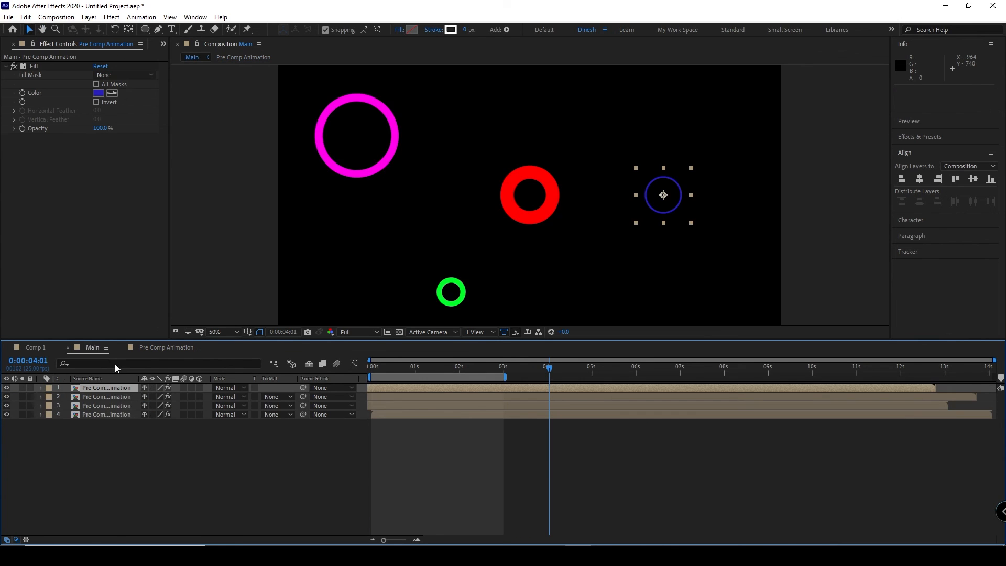
key(space)
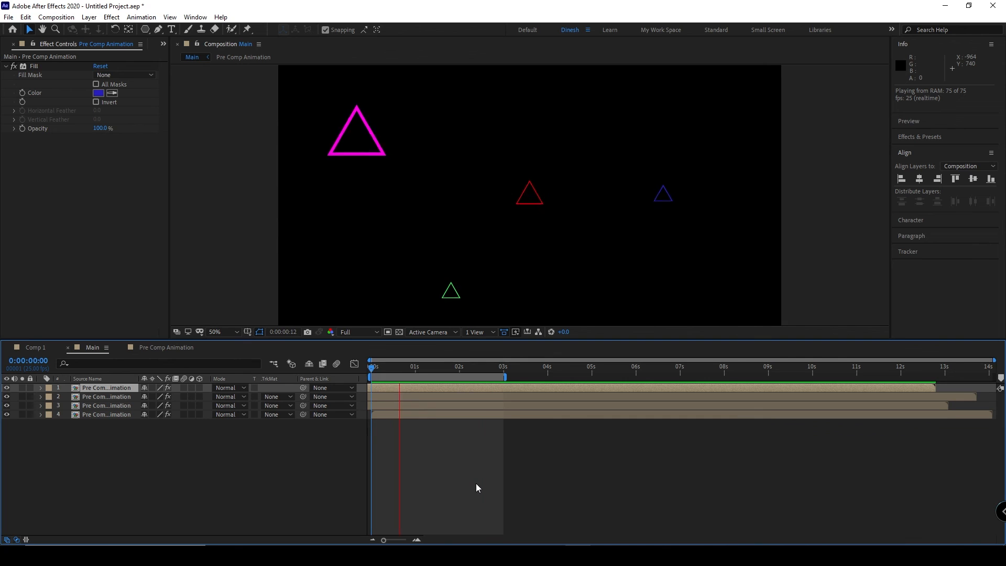
key(space)
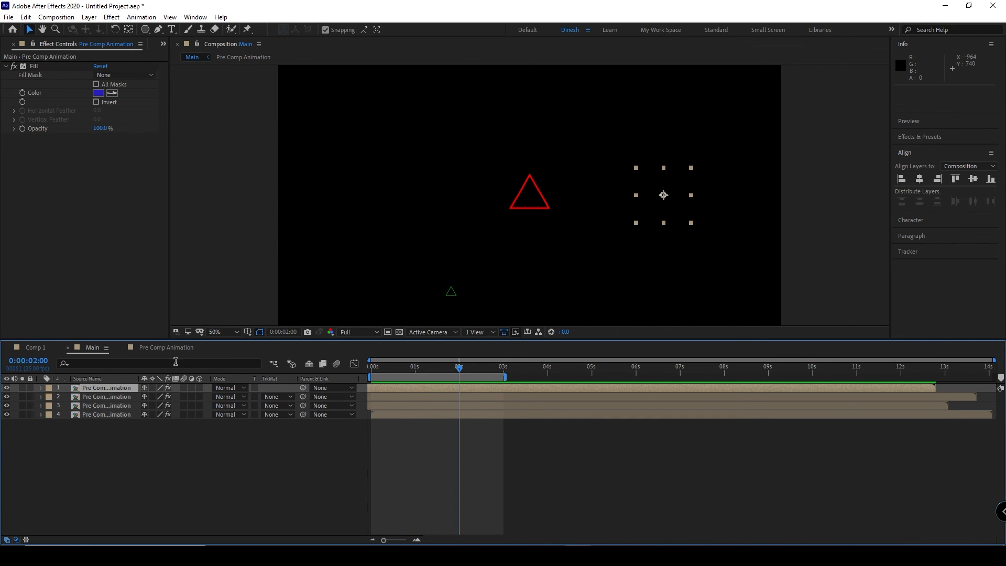
In the Pre Comp Animation composition, collapse Shape Layer 2's properties and hide that layer
click(166, 347)
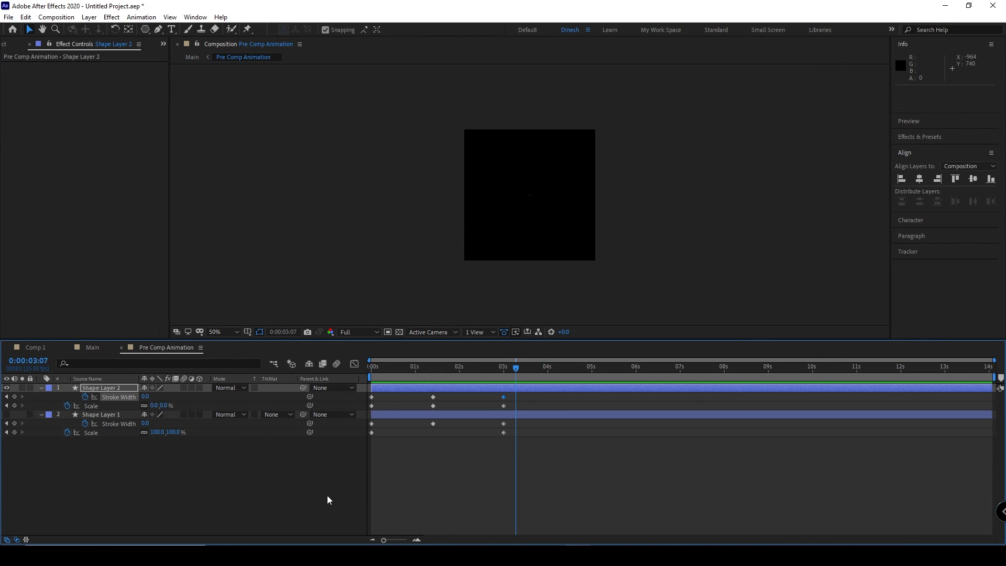
click(42, 387)
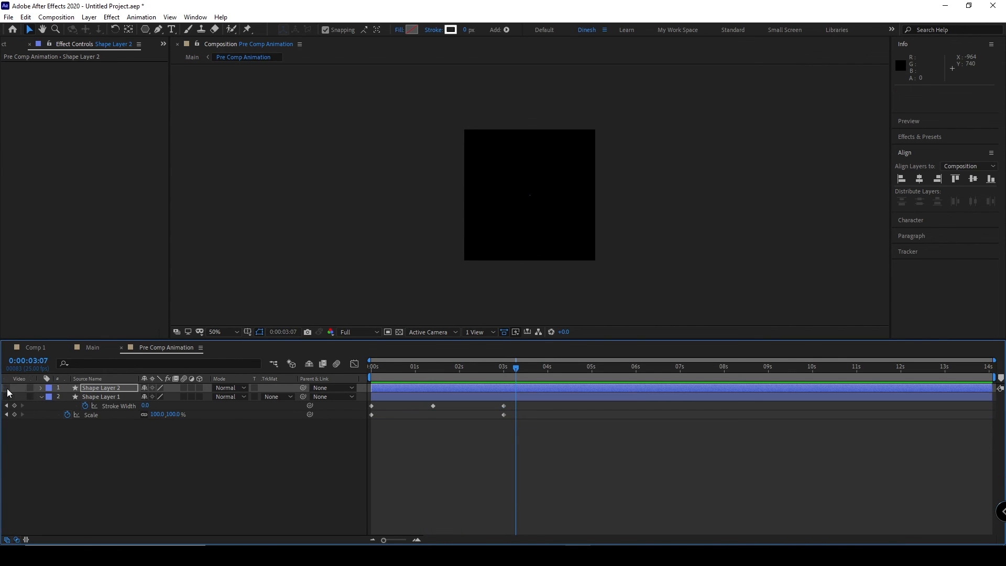
click(204, 469)
Add a red text layer reading "Hello" to the Pre Comp Animation composition
click(171, 30)
click(495, 202)
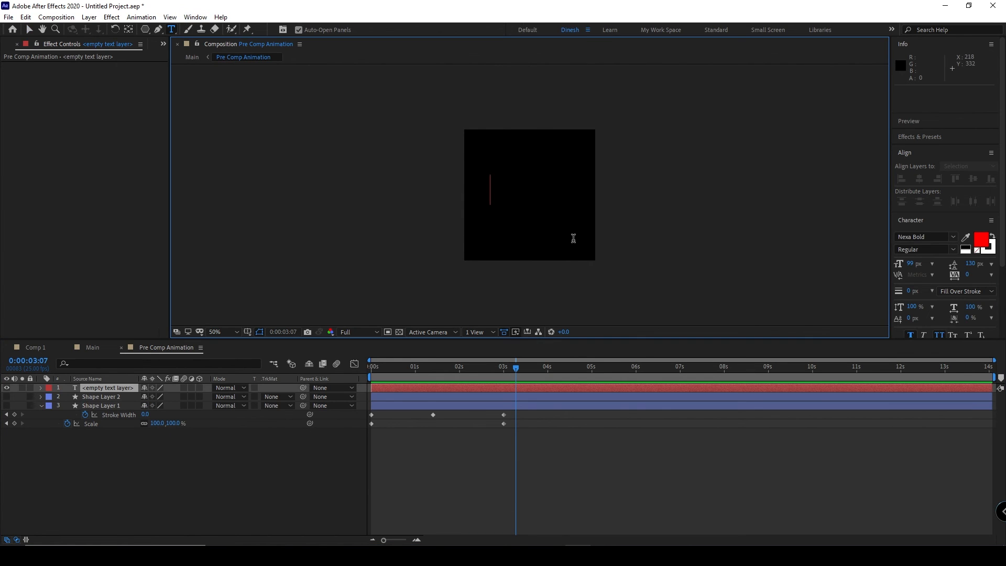
text(Hello)
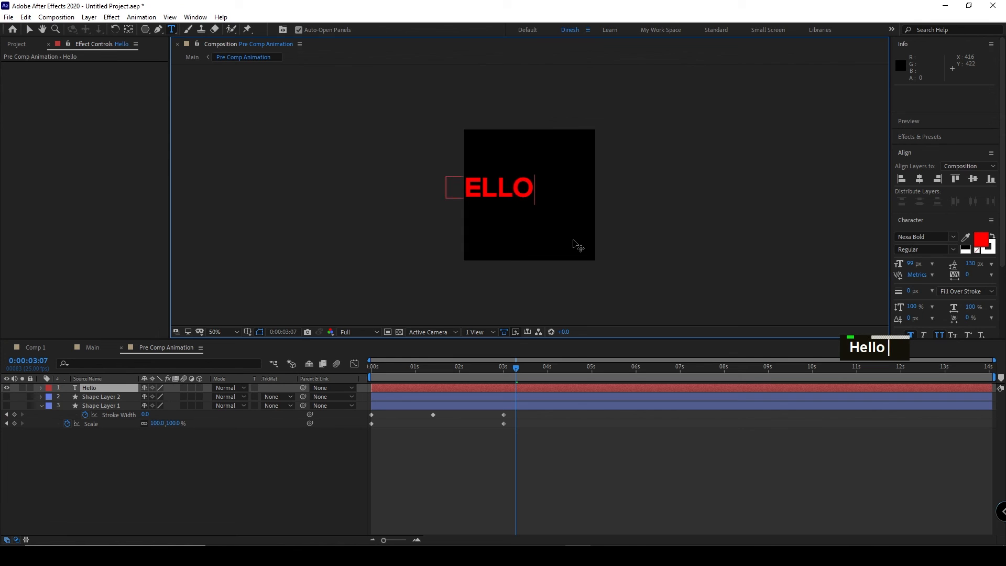
click(29, 29)
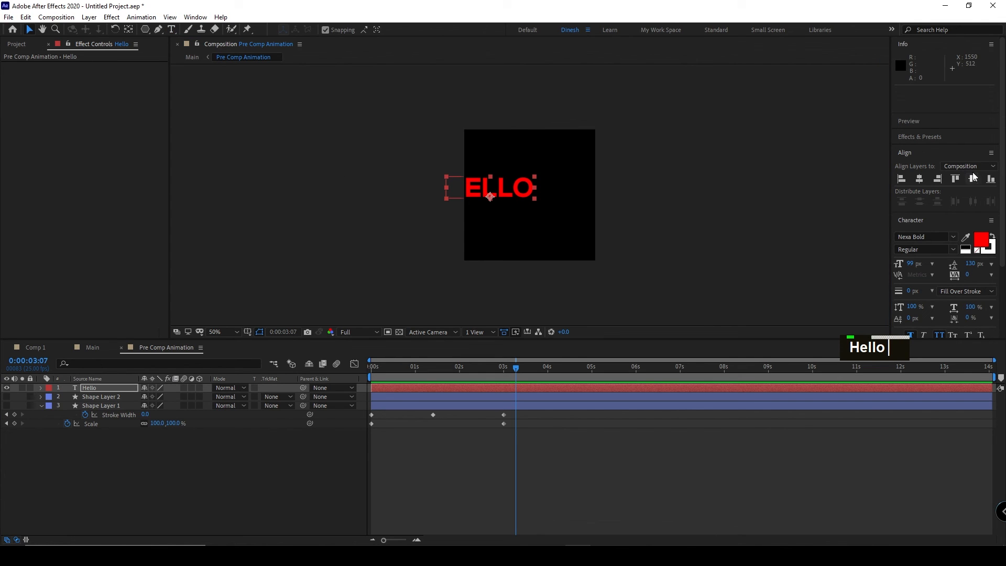
Center the Hello text horizontally and vertically in its composition, and check the copies in Main
click(919, 178)
click(972, 178)
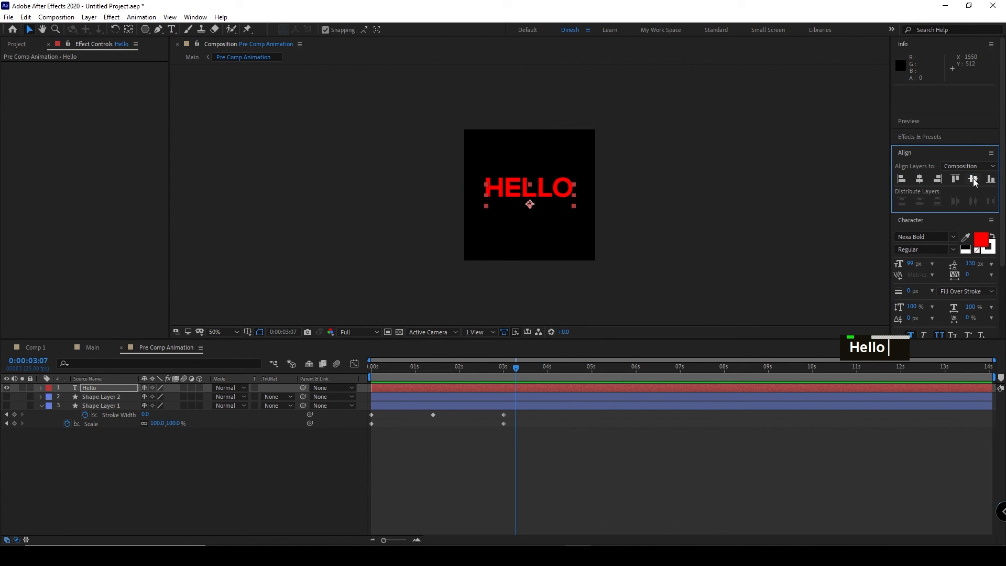
click(277, 474)
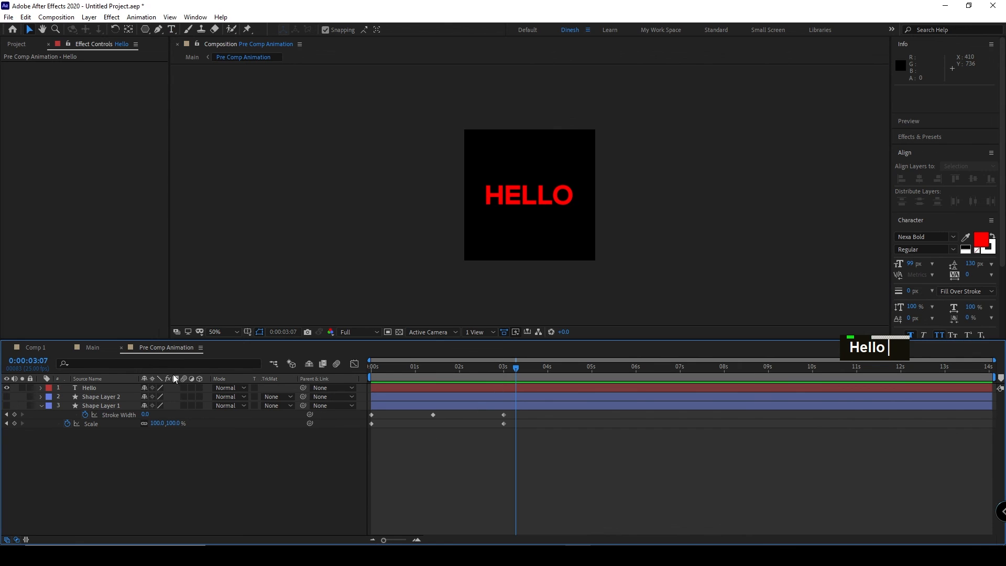
click(90, 349)
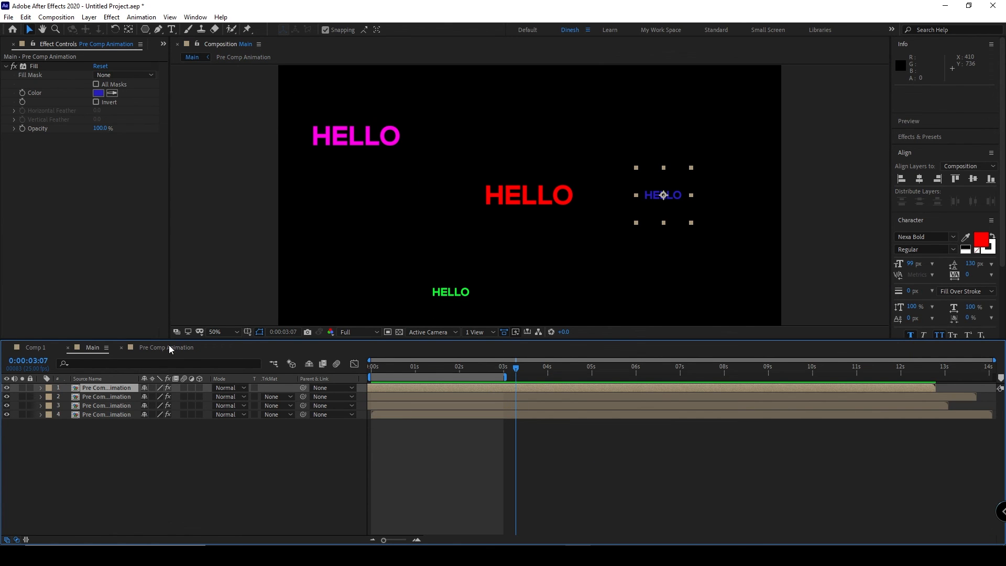
Back in Pre Comp Animation, add a 100% opacity keyframe to the Hello layer at 0:00:01:10
double_click(516, 396)
drag(516, 368, 371, 377)
click(116, 393)
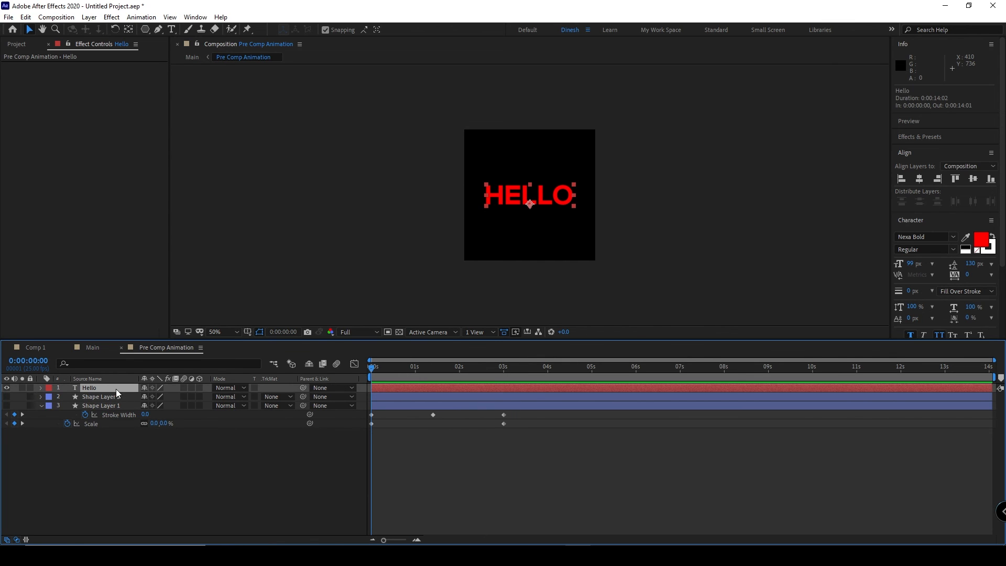
drag(374, 370, 434, 373)
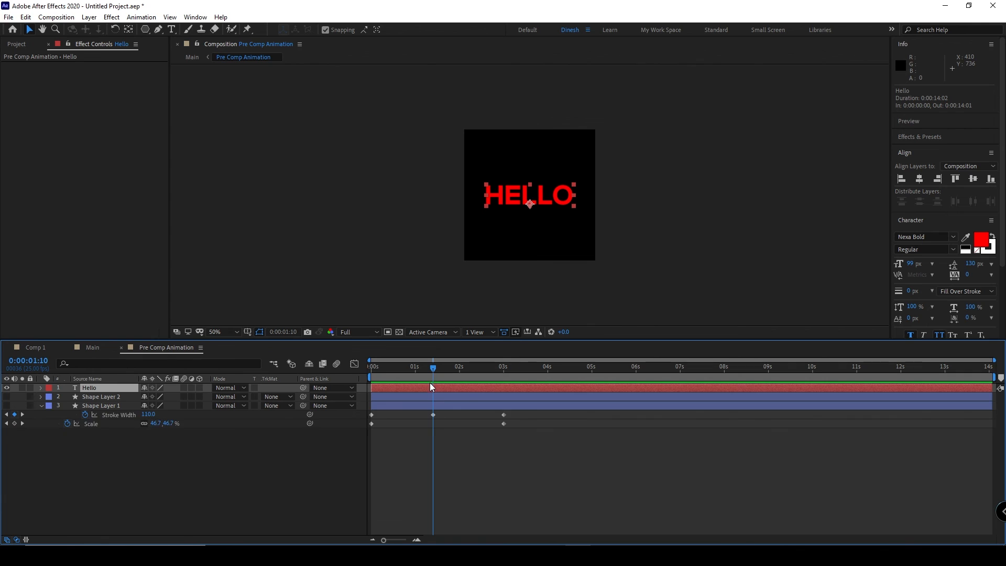
key(t)
click(145, 397)
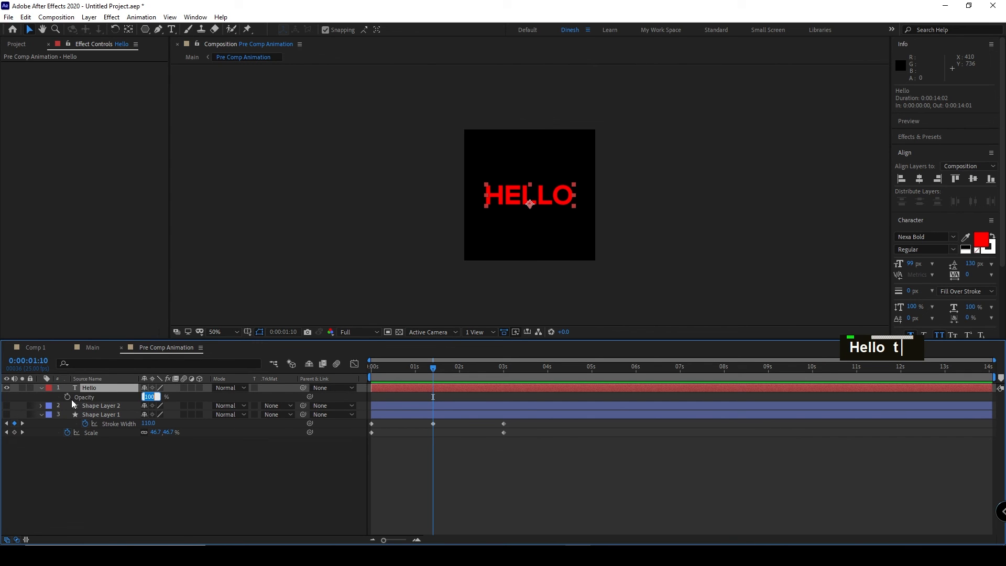
click(68, 397)
Add opacity keyframes of 0% to the Hello layer at 0:00:00:00 and 0:00:03:00
drag(432, 371, 371, 370)
click(148, 396)
text(0)
key(Return)
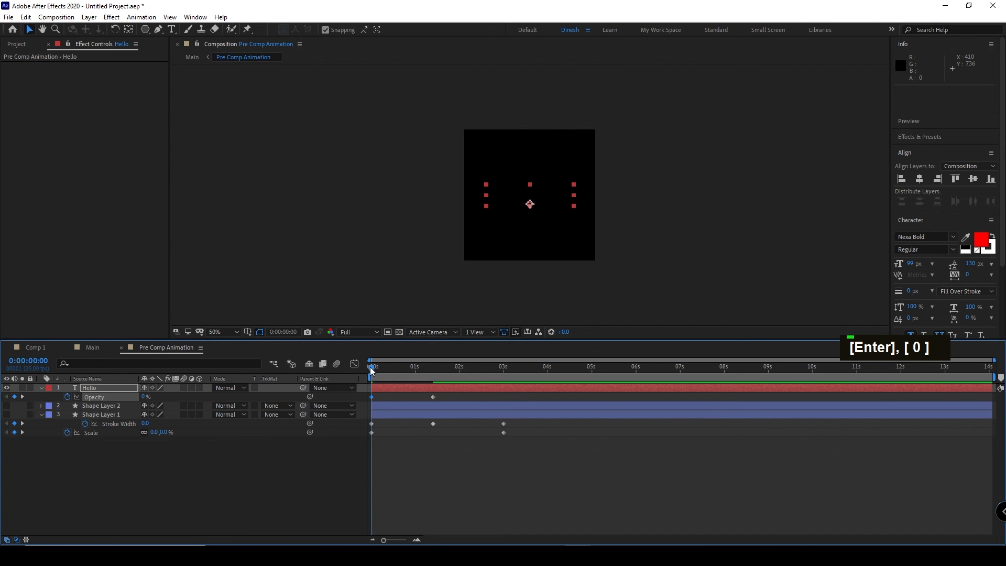
drag(371, 370, 502, 370)
click(148, 396)
text(0)
key(Return)
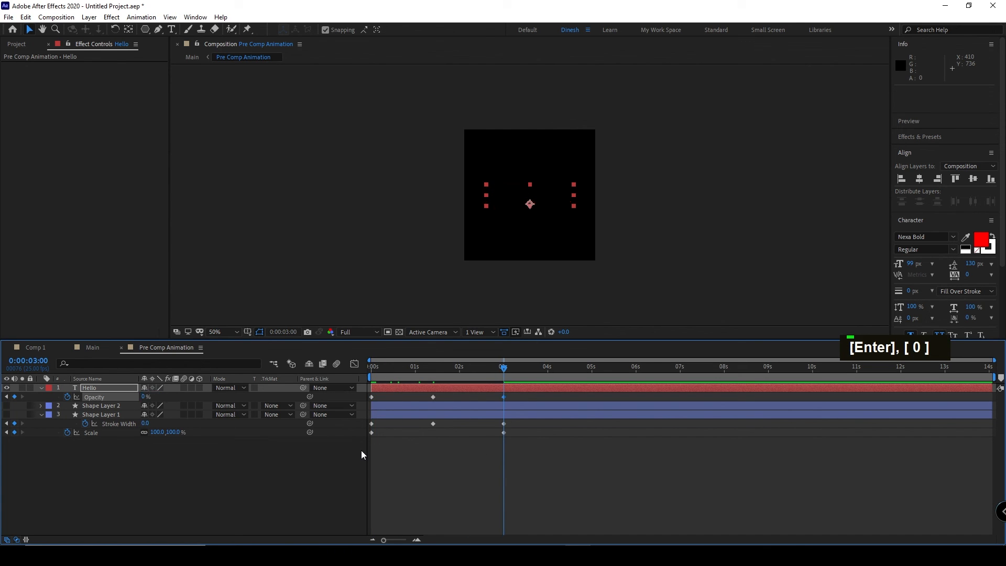
Switch to the Main composition and preview the fading Hello text in the four recolored copies
click(92, 348)
click(297, 514)
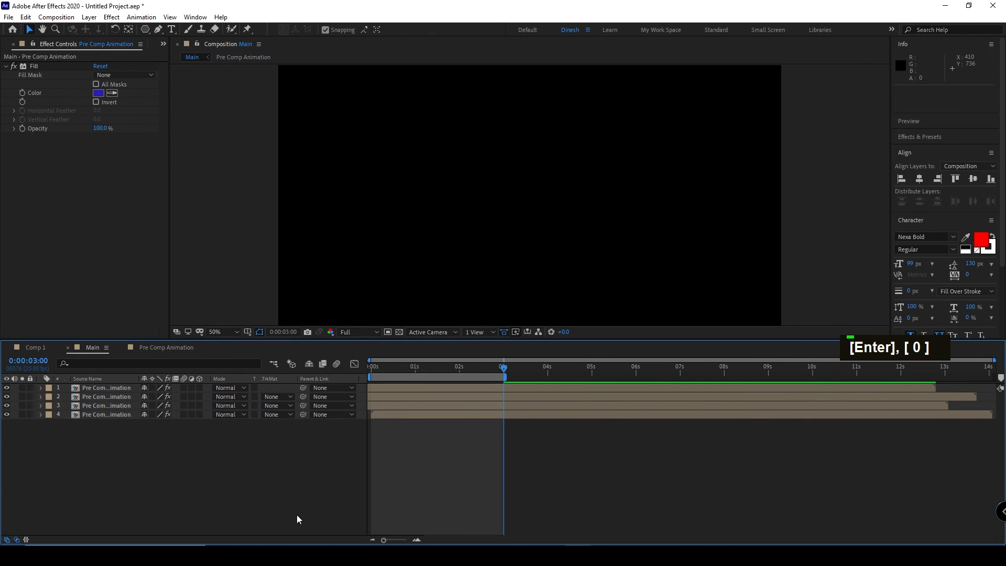
key(space)
click(588, 370)
key(space)
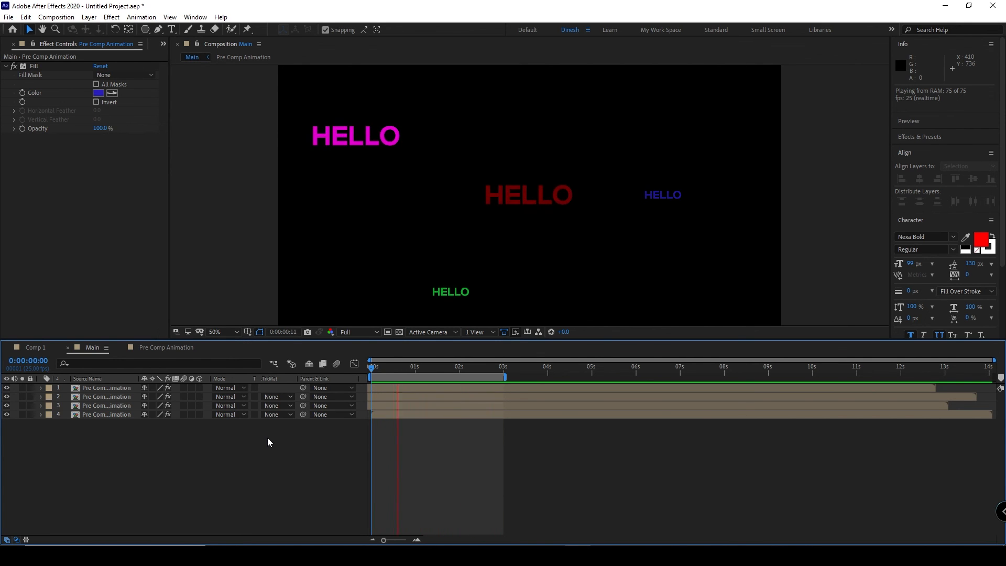
right_click(212, 488)
mouse_move(331, 374)
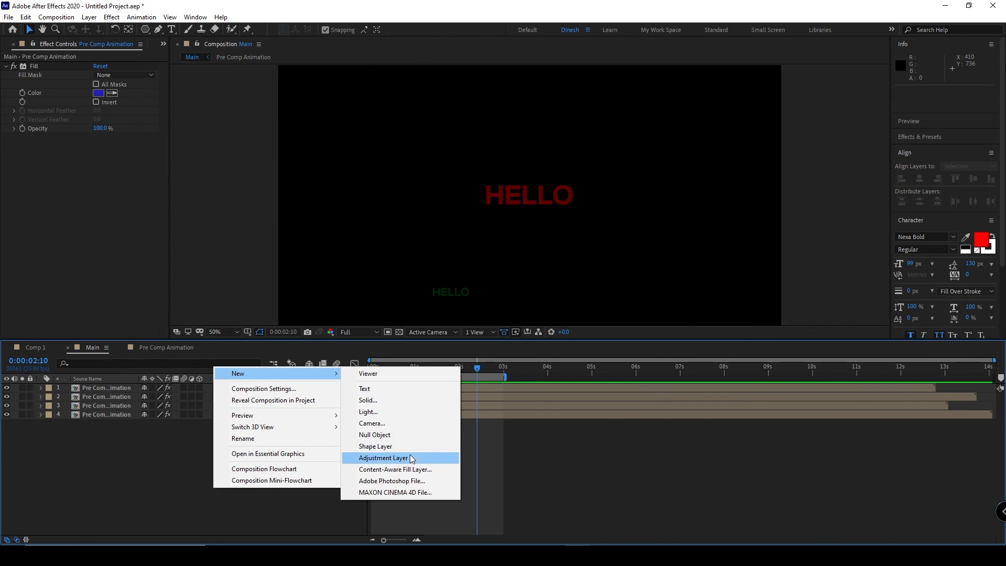
click(119, 496)
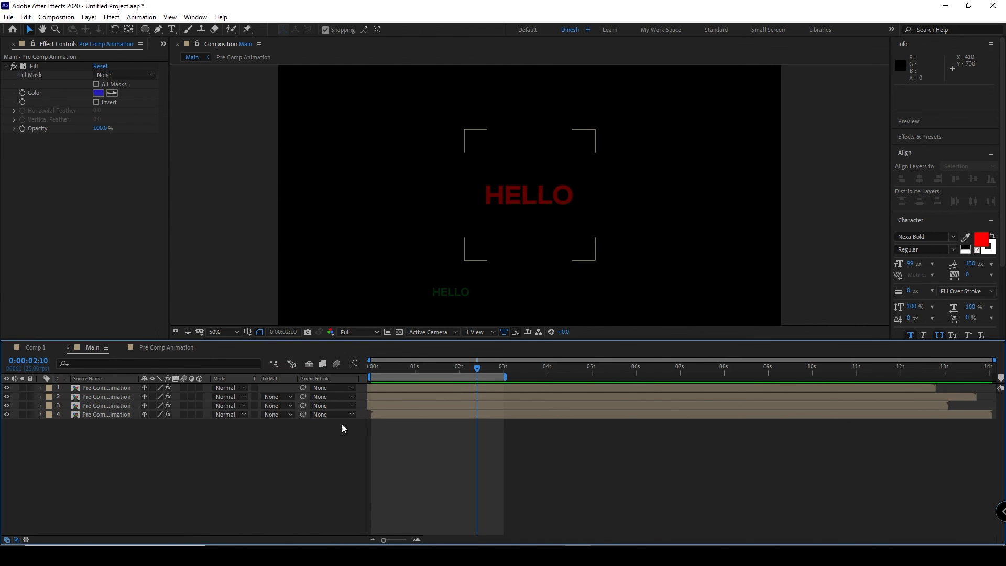